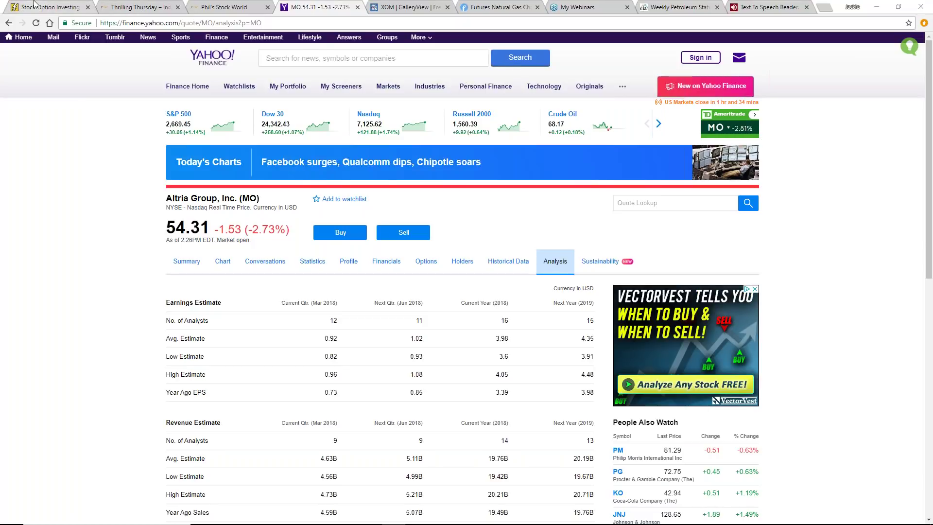
- Switch to PowerOptions, log on with the Portfolio start page, and review the Long-Term Portfolio's positions and totals
{"action": "left_click", "coordinate": [48, 7]}
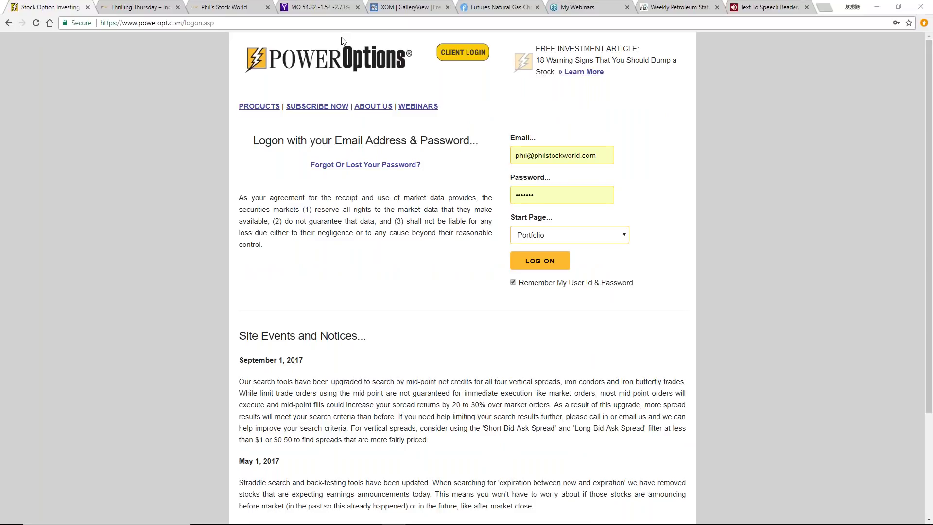
{"action": "left_click", "coordinate": [547, 259]}
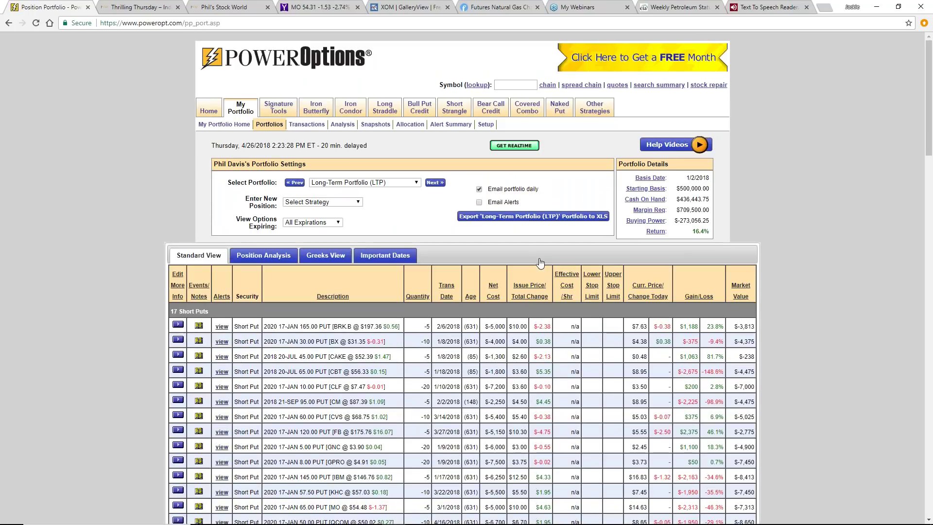
{"action": "scroll", "coordinate": [534, 252], "scroll_direction": "down", "scroll_amount": 5}
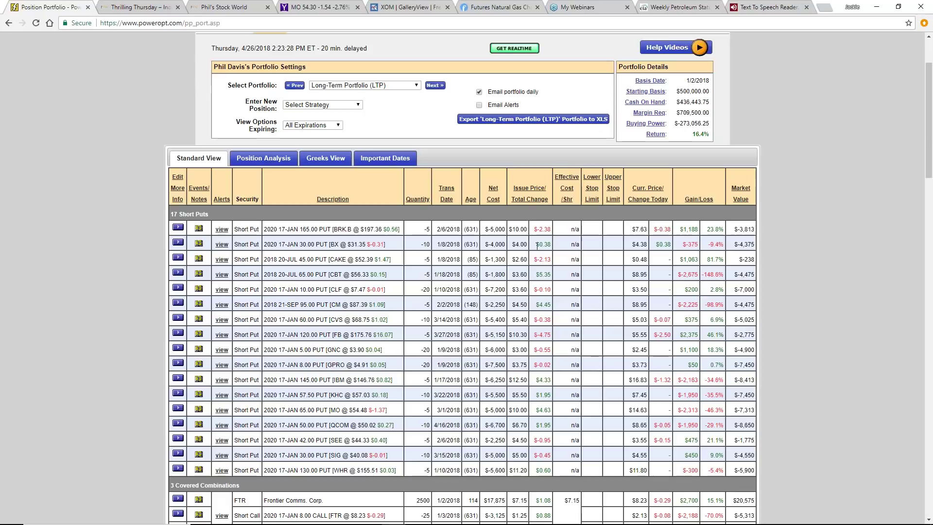
{"action": "scroll", "coordinate": [527, 257], "scroll_direction": "up", "scroll_amount": 4}
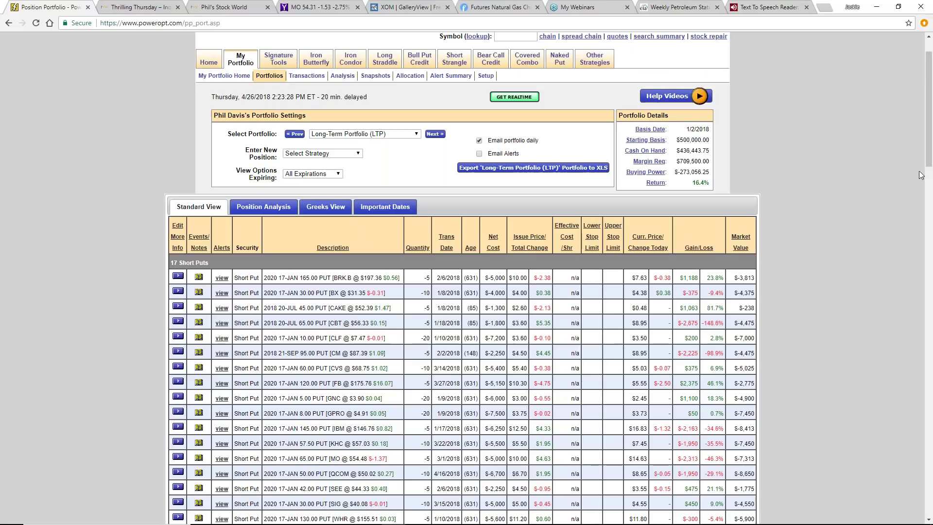
{"action": "scroll", "coordinate": [911, 352], "scroll_direction": "down", "scroll_amount": 10}
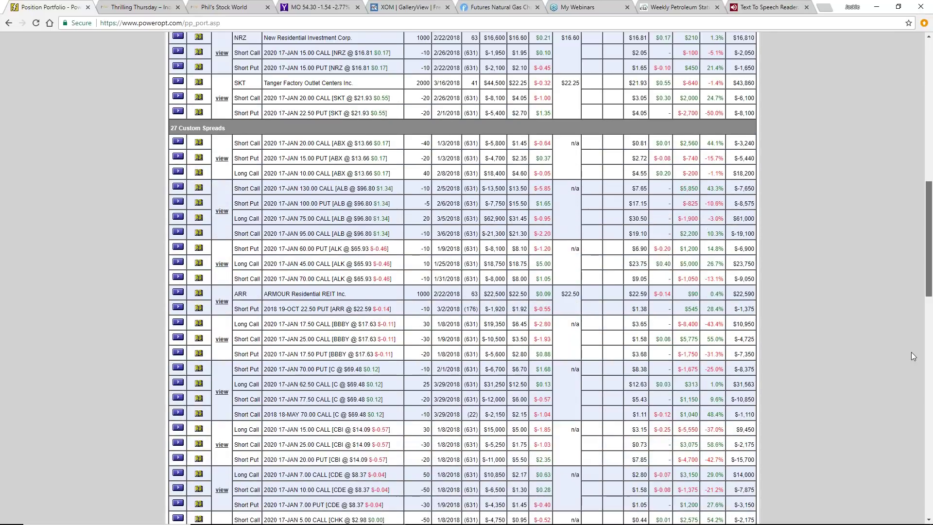
{"action": "scroll", "coordinate": [911, 352], "scroll_direction": "down", "scroll_amount": 15}
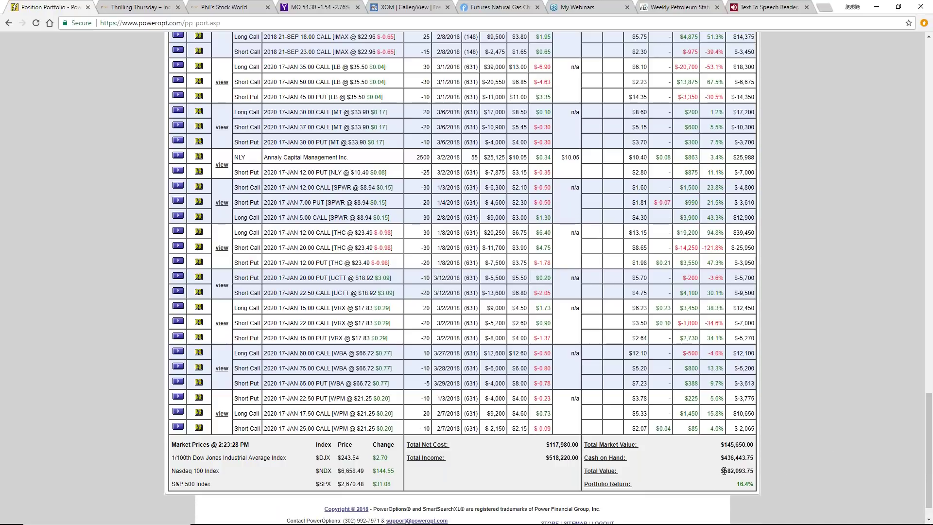
{"action": "left_click_drag", "start_coordinate": [727, 470], "coordinate": [734, 469]}
{"action": "left_click_drag", "start_coordinate": [927, 414], "coordinate": [920, 99]}
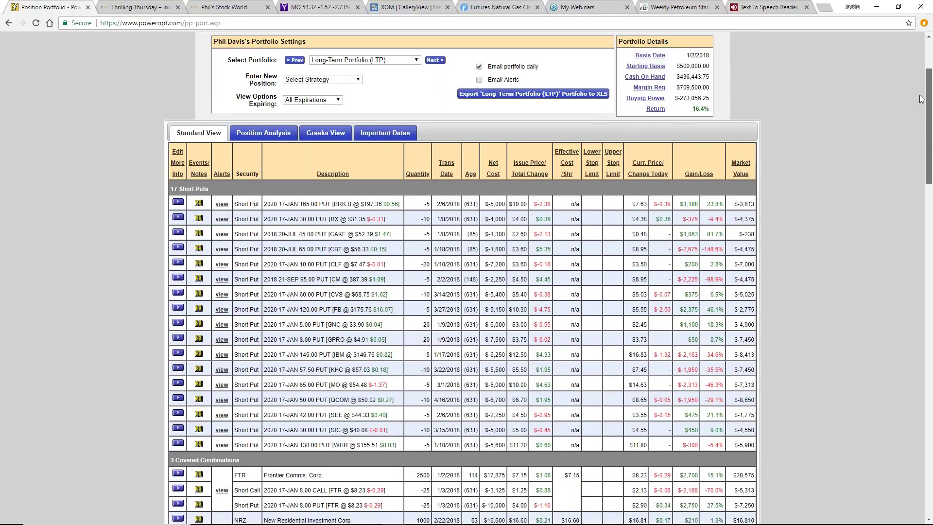
{"action": "scroll", "coordinate": [814, 133], "scroll_direction": "down", "scroll_amount": 3}
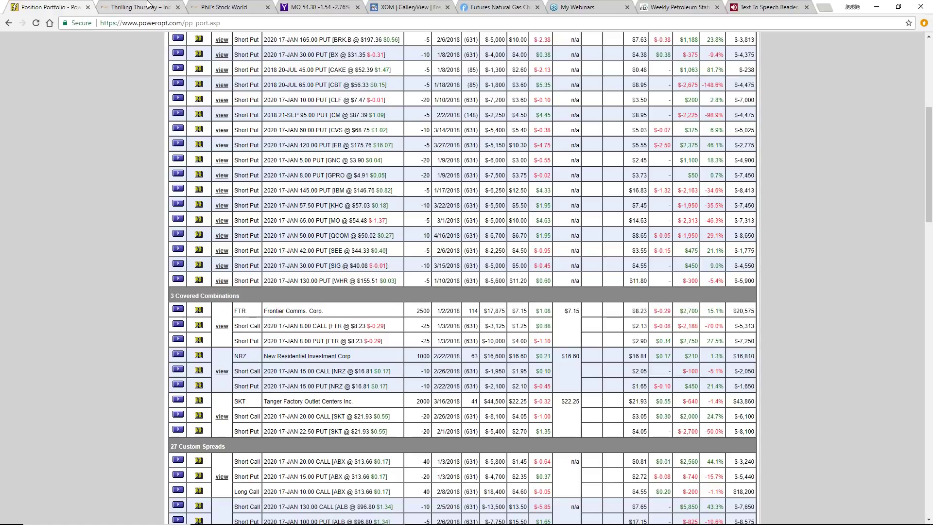
- Switch to Phil's Stock World and open the April 20th article "Trump Tweets Oil Down to $67.50" from the author's posts
{"action": "left_click", "coordinate": [234, 5]}
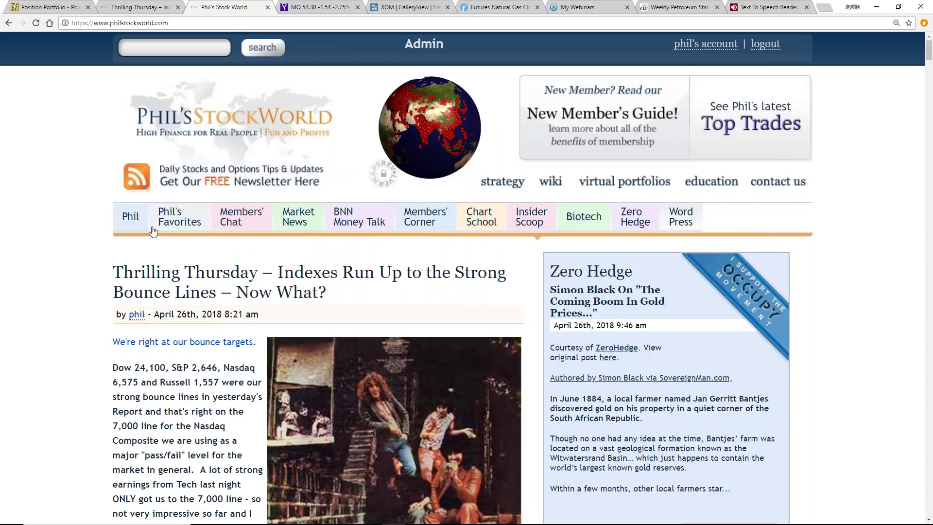
{"action": "left_click", "coordinate": [131, 218]}
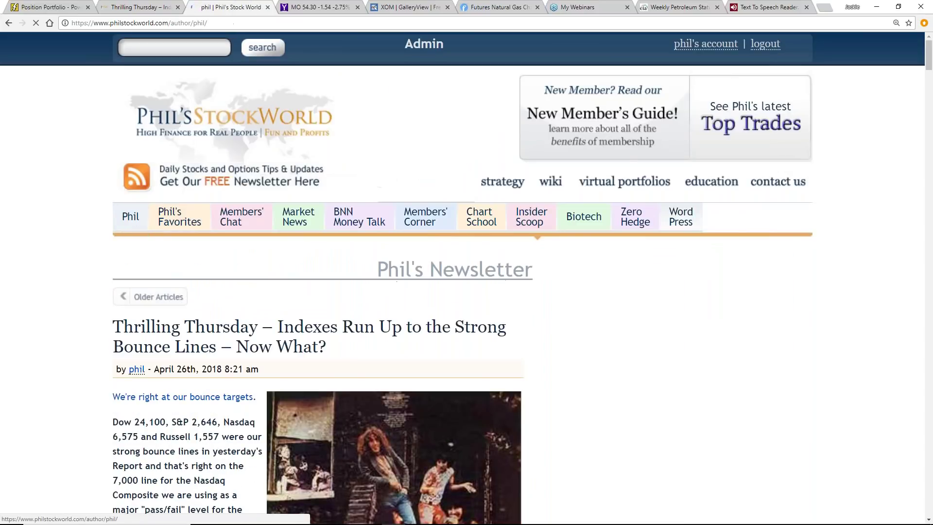
{"action": "scroll", "coordinate": [133, 305], "scroll_direction": "down", "scroll_amount": 20}
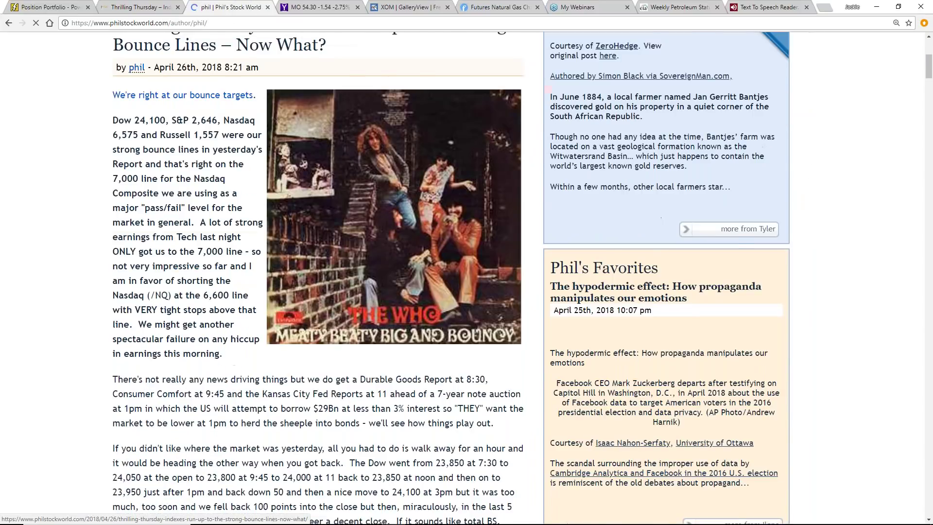
{"action": "scroll", "coordinate": [133, 305], "scroll_direction": "down", "scroll_amount": 20}
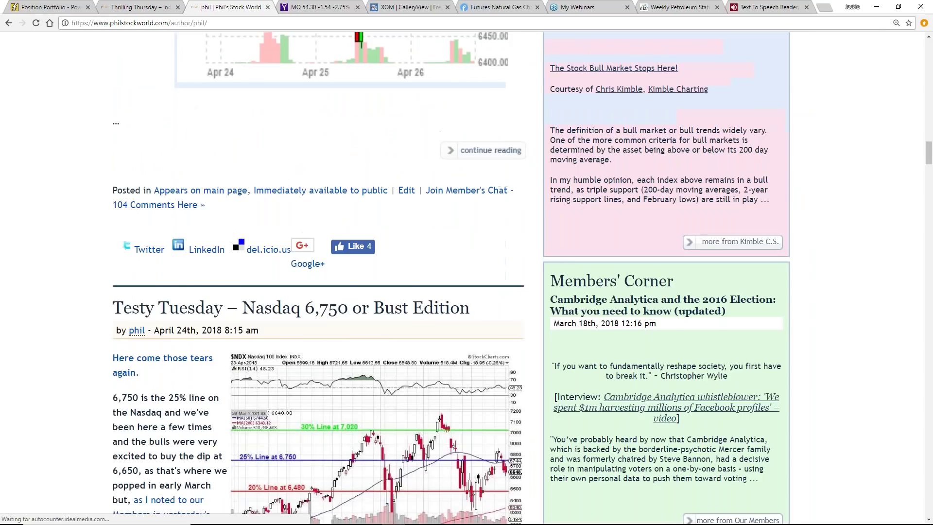
{"action": "scroll", "coordinate": [250, 258], "scroll_direction": "down", "scroll_amount": 20}
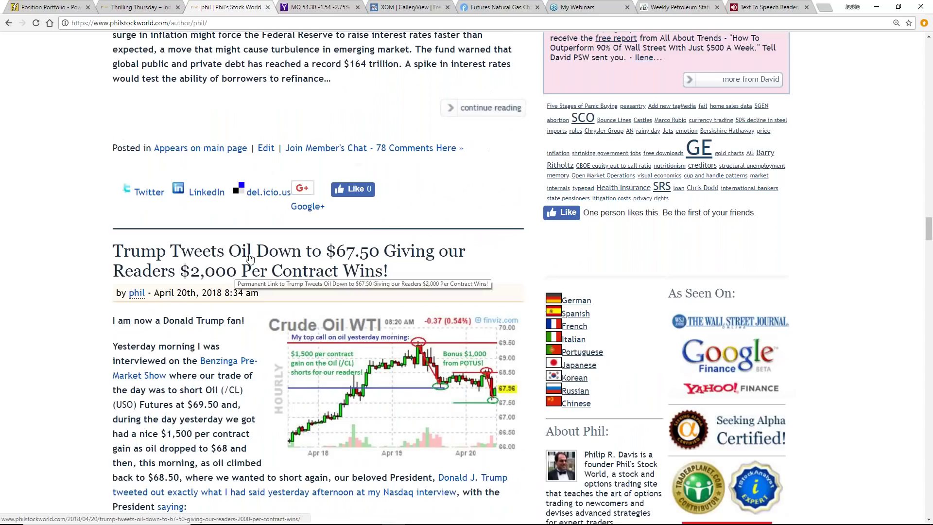
{"action": "left_click", "coordinate": [250, 258]}
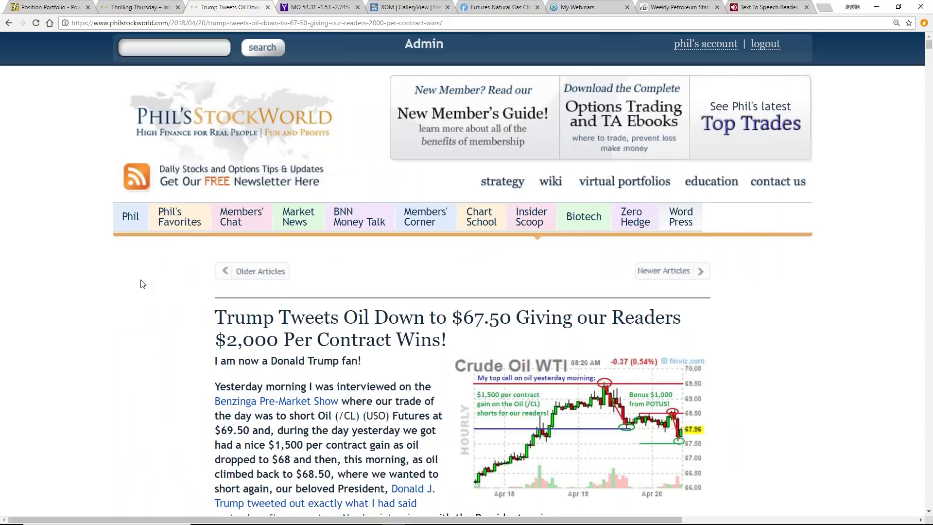
- Search the article page for "ltp" and highlight the portfolio value in the Long-Term Portfolio Review comment
{"action": "key", "text": "ctrl+f"}
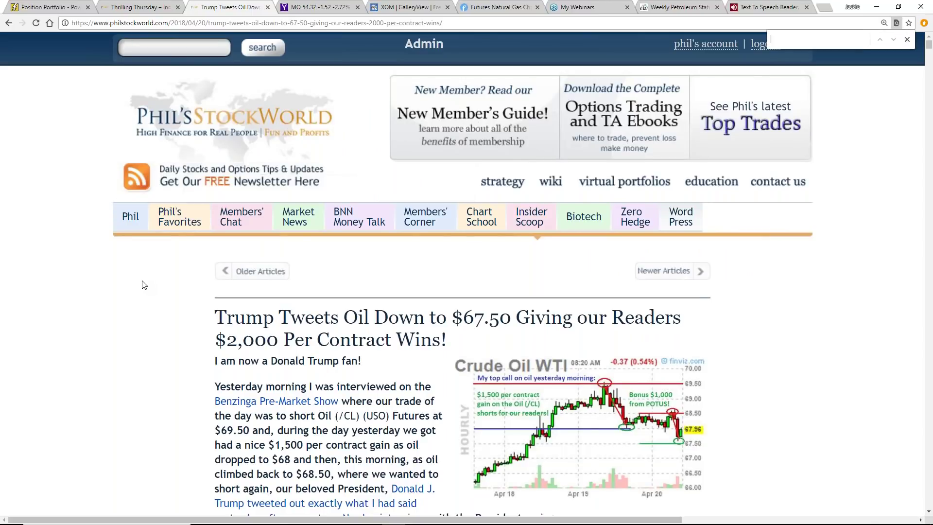
{"action": "type", "text": "ltp"}
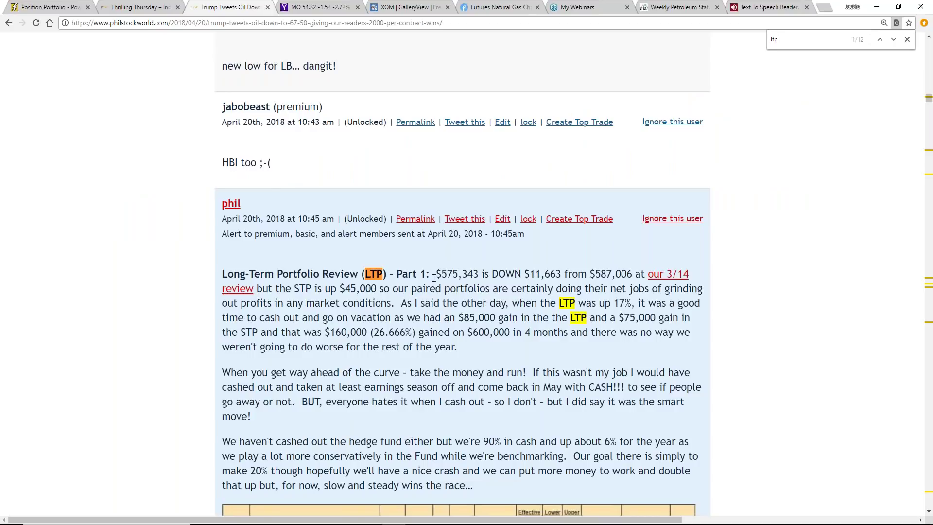
{"action": "left_click_drag", "start_coordinate": [436, 275], "coordinate": [461, 270]}
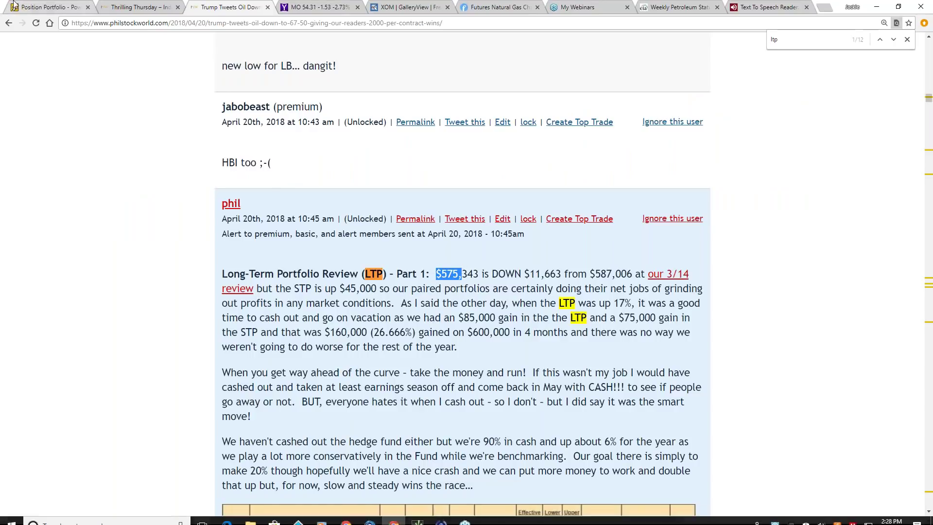
- Highlight the STP gain in the review comment and check the Long-Term Portfolio's totals in PowerOptions
{"action": "left_click", "coordinate": [39, 8]}
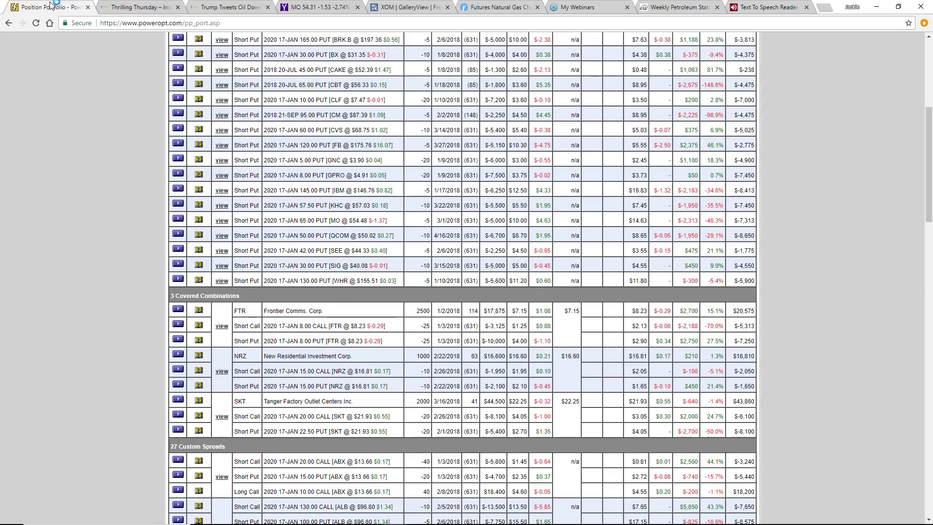
{"action": "left_click", "coordinate": [211, 7]}
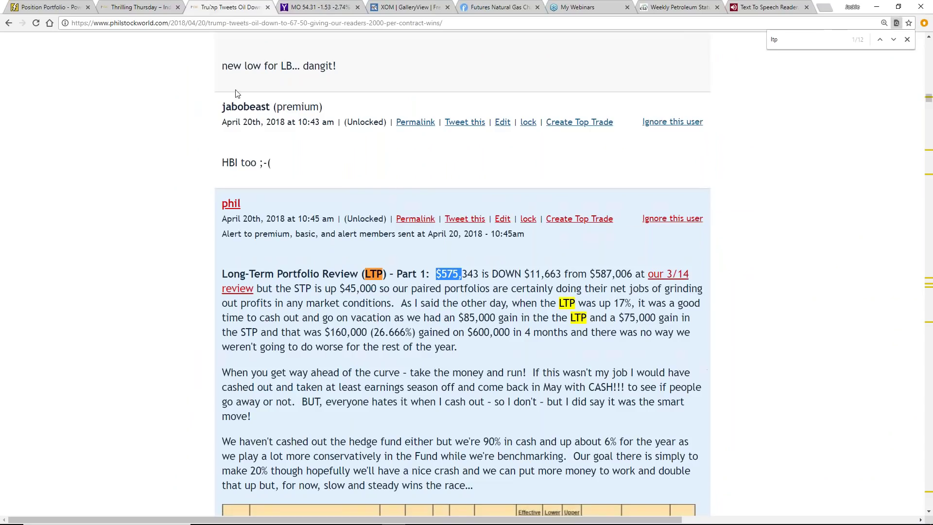
{"action": "left_click", "coordinate": [351, 288]}
{"action": "left_click_drag", "start_coordinate": [345, 288], "coordinate": [370, 288]}
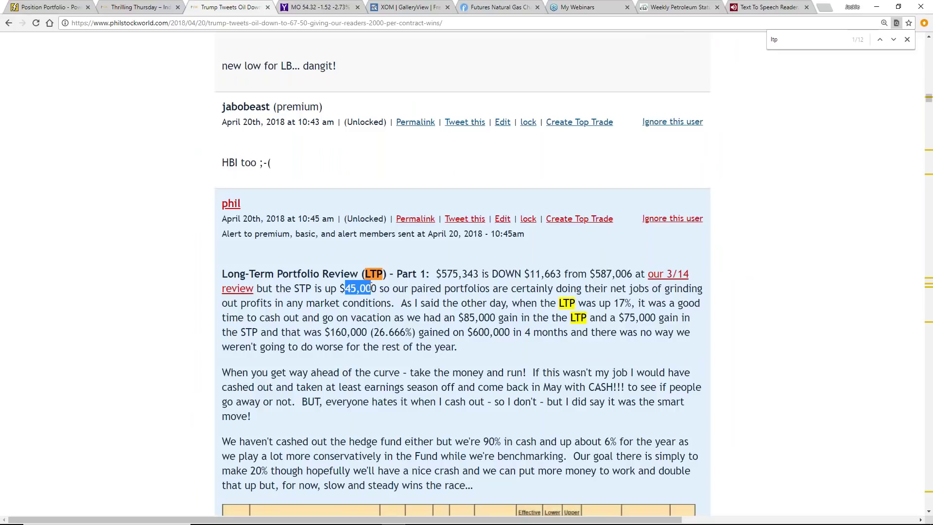
{"action": "left_click", "coordinate": [45, 9]}
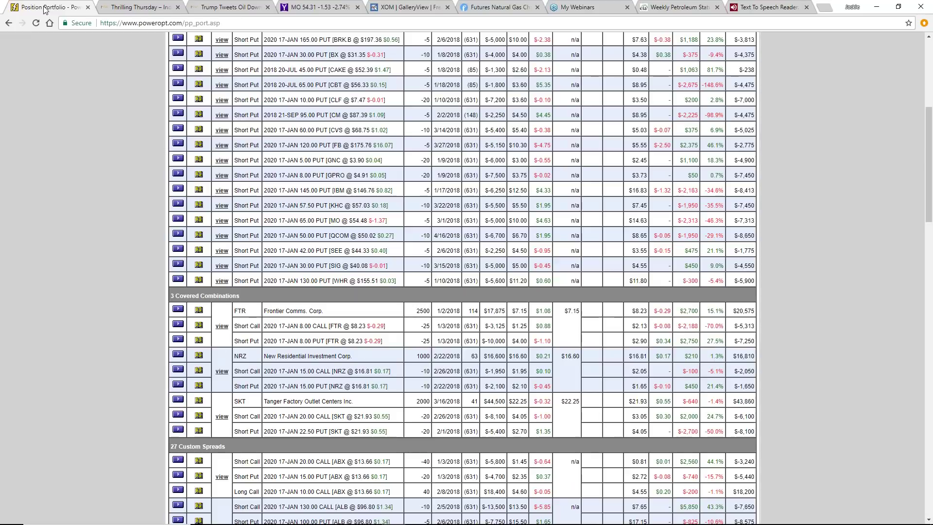
{"action": "scroll", "coordinate": [684, 360], "scroll_direction": "down", "scroll_amount": 15}
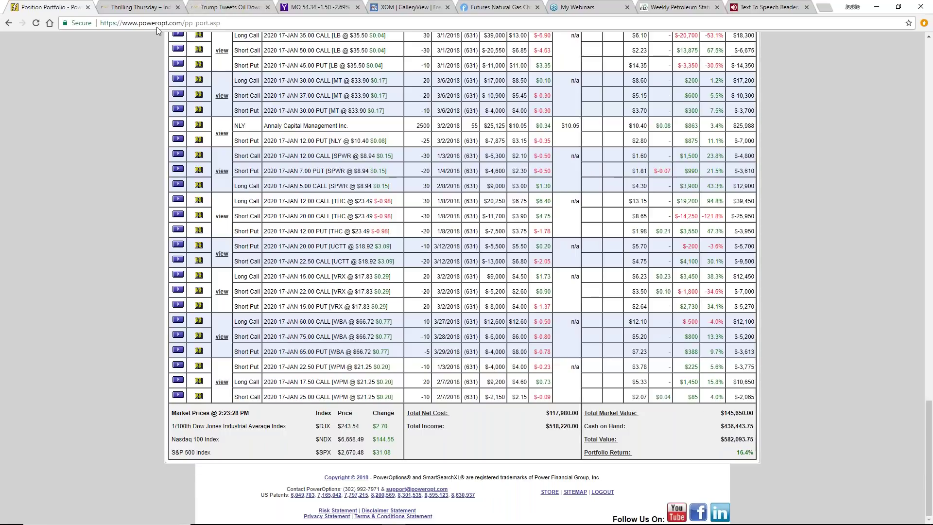
- Return to the Phil's Stock World article and examine the Long-Term Portfolio Review's position tables, trade notes and charts
{"action": "left_click", "coordinate": [218, 3]}
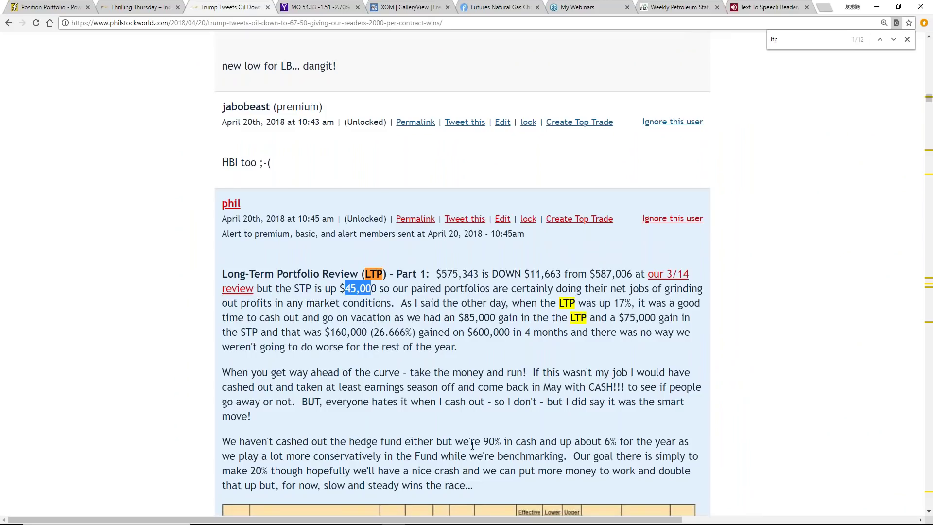
{"action": "scroll", "coordinate": [472, 444], "scroll_direction": "down", "scroll_amount": 10}
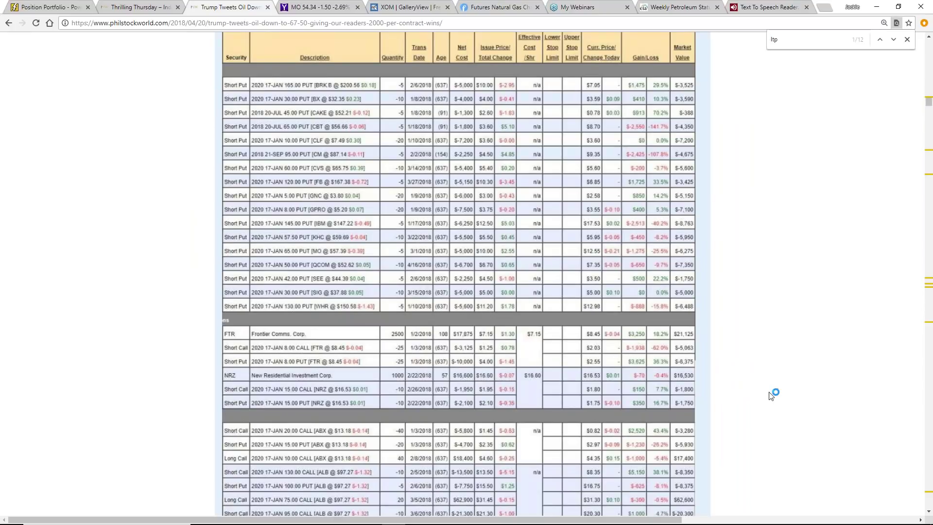
{"action": "scroll", "coordinate": [146, 412], "scroll_direction": "down", "scroll_amount": 20}
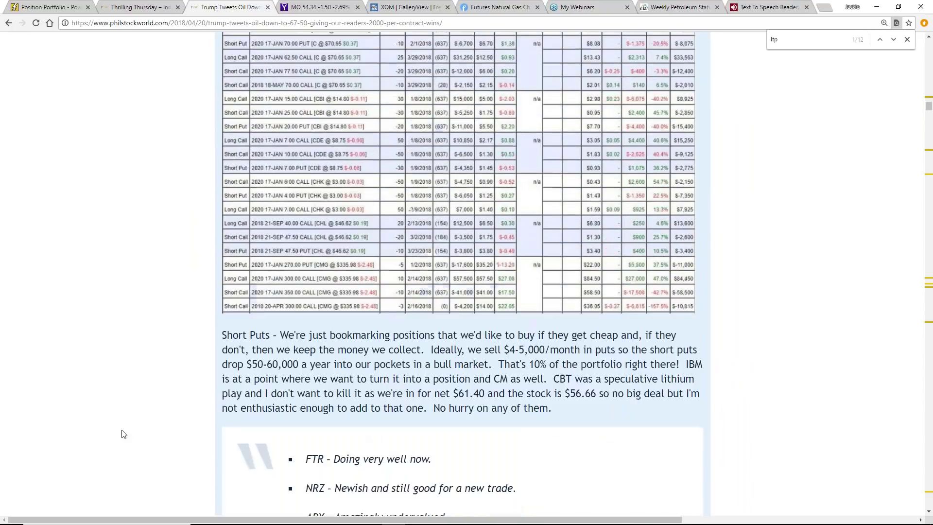
{"action": "scroll", "coordinate": [124, 430], "scroll_direction": "down", "scroll_amount": 6}
{"action": "scroll", "coordinate": [126, 431], "scroll_direction": "down", "scroll_amount": 10}
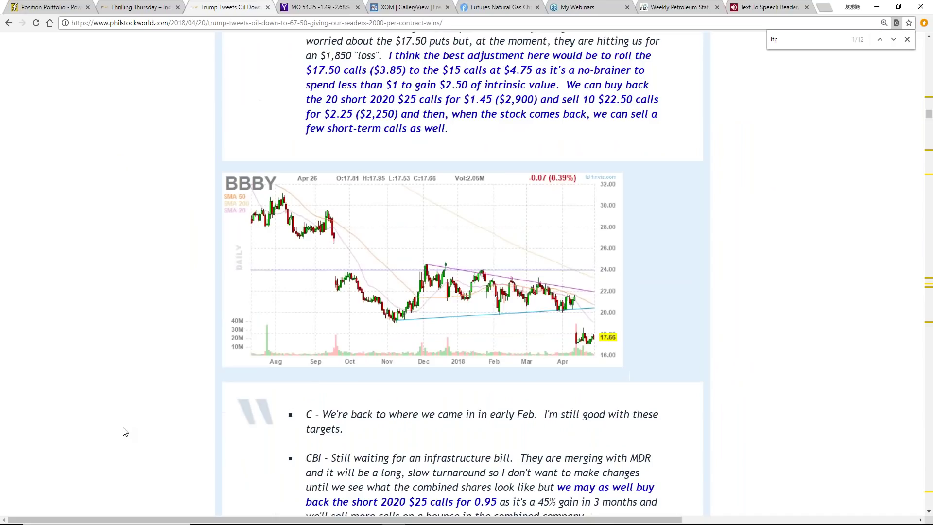
{"action": "scroll", "coordinate": [125, 431], "scroll_direction": "down", "scroll_amount": 18}
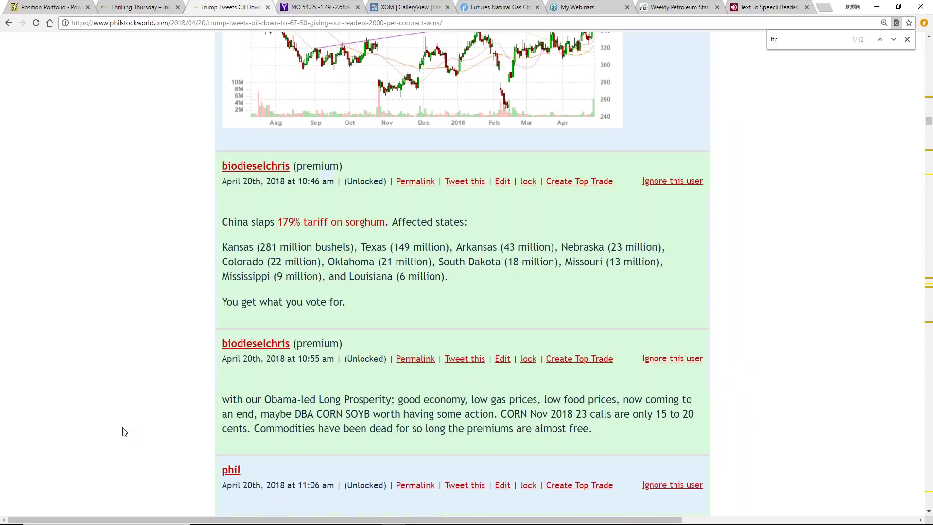
{"action": "scroll", "coordinate": [125, 433], "scroll_direction": "down", "scroll_amount": 17}
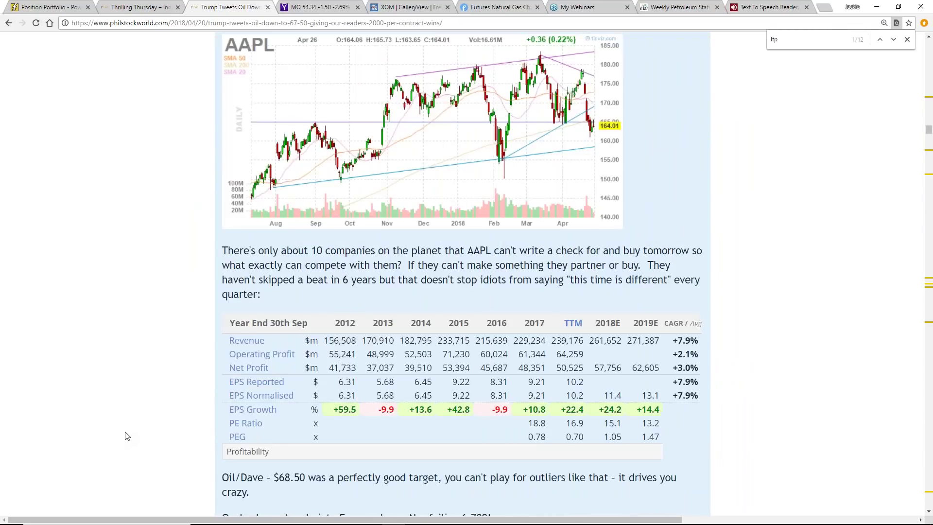
{"action": "scroll", "coordinate": [124, 435], "scroll_direction": "up", "scroll_amount": 20}
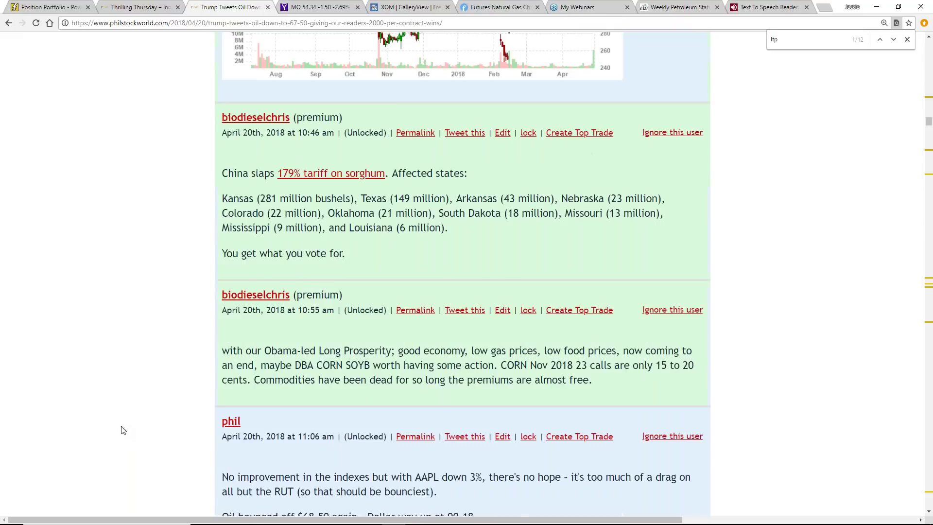
{"action": "scroll", "coordinate": [124, 430], "scroll_direction": "up", "scroll_amount": 8}
{"action": "scroll", "coordinate": [123, 430], "scroll_direction": "up", "scroll_amount": 18}
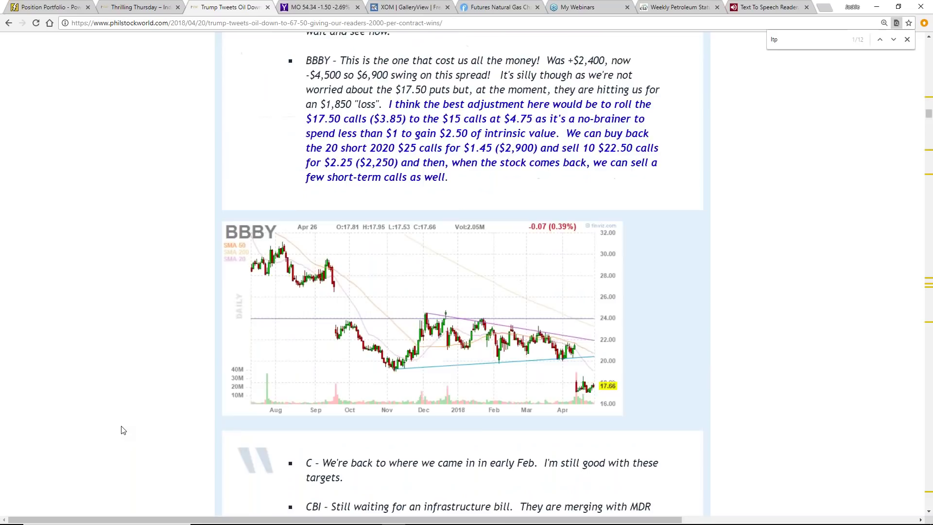
{"action": "scroll", "coordinate": [121, 431], "scroll_direction": "up", "scroll_amount": 5}
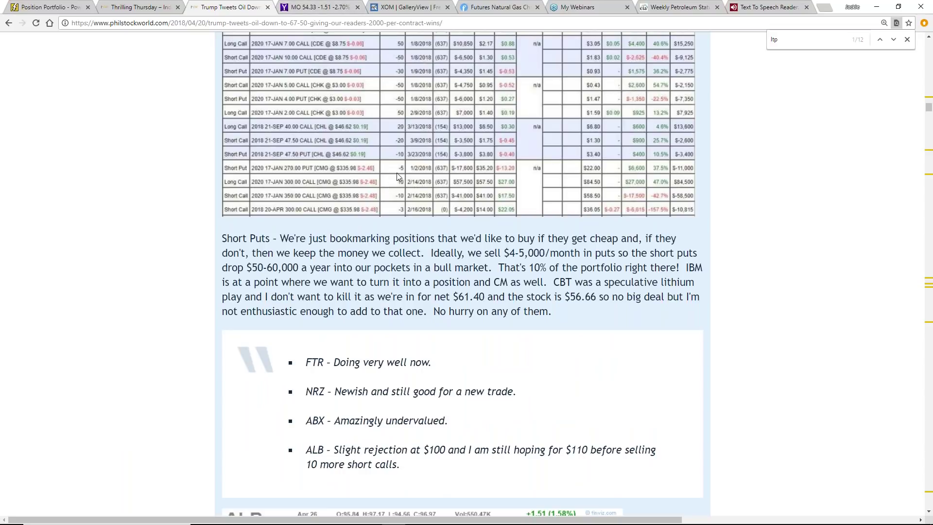
- Switch to StockCharts, load the GalleryView for MO, and examine its daily price chart
{"action": "left_click", "coordinate": [311, 8]}
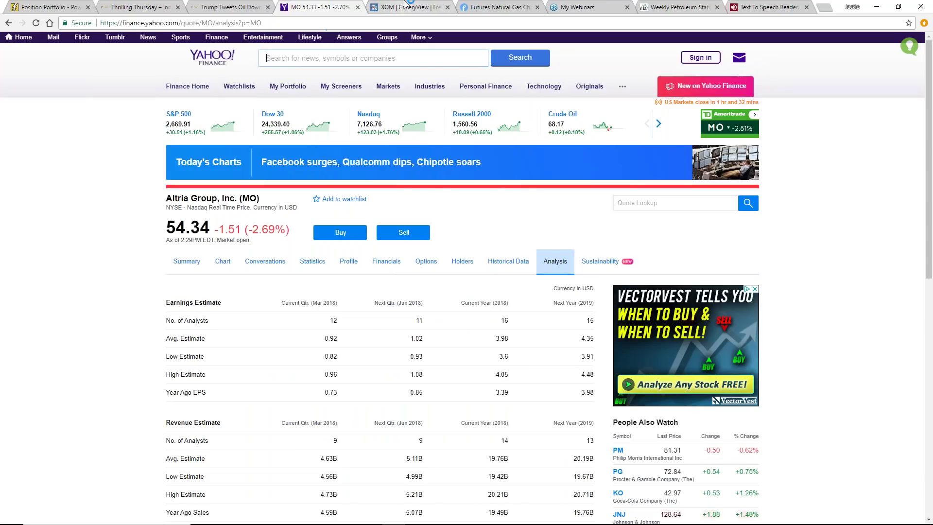
{"action": "left_click", "coordinate": [406, 8]}
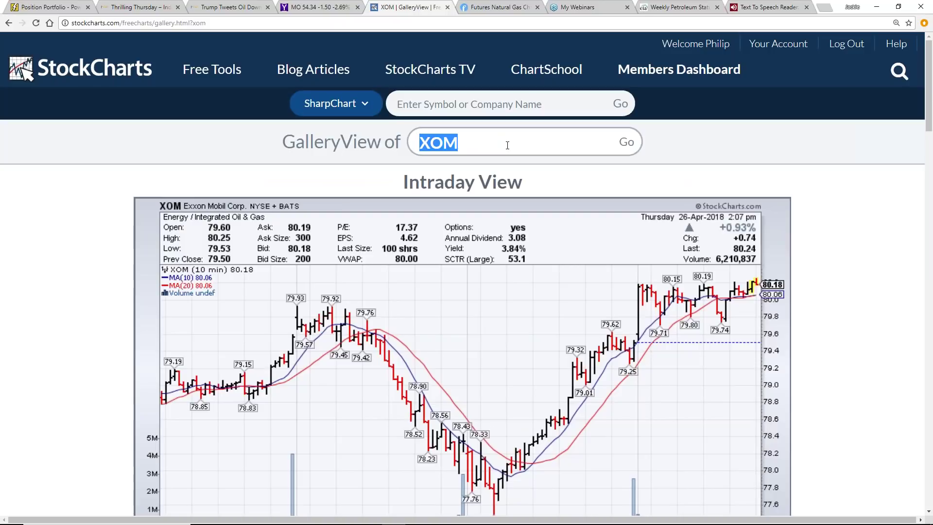
{"action": "type", "text": "MO"}
{"action": "key", "text": "Return"}
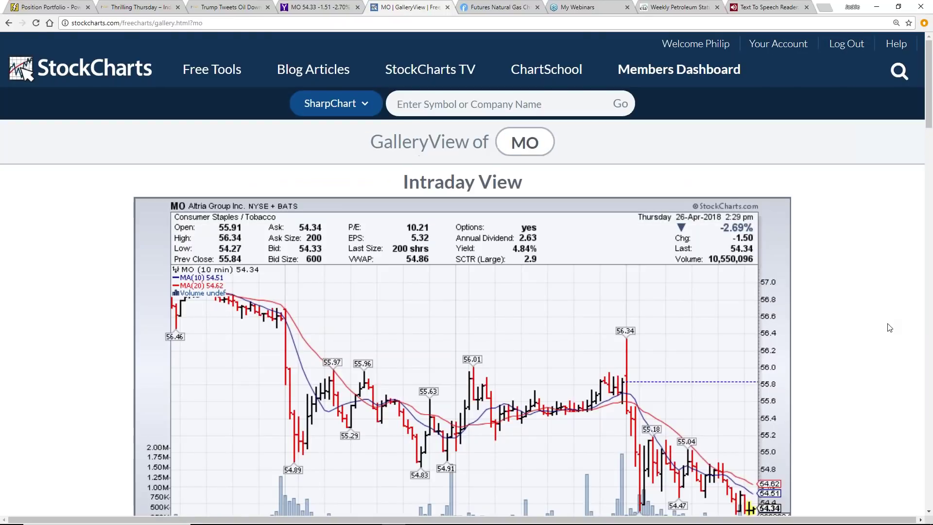
{"action": "scroll", "coordinate": [885, 339], "scroll_direction": "down", "scroll_amount": 1}
{"action": "scroll", "coordinate": [886, 338], "scroll_direction": "down", "scroll_amount": 11}
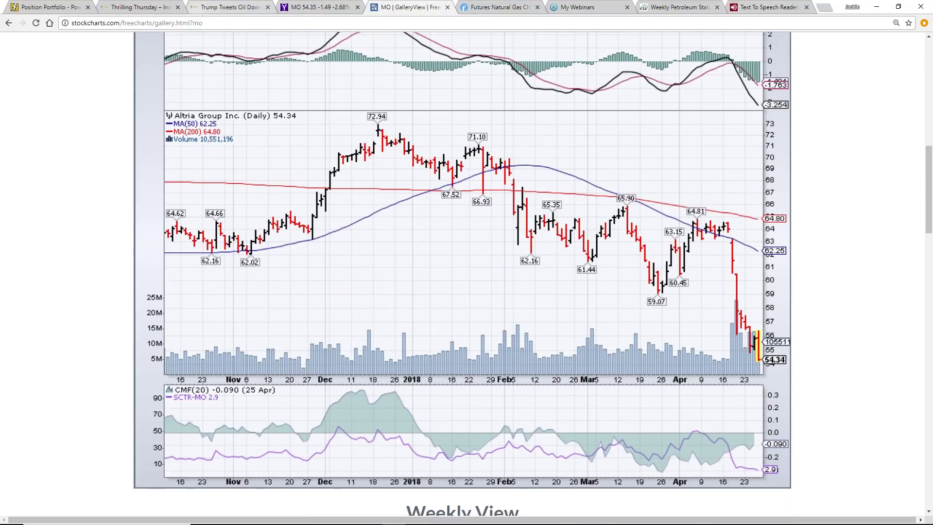
- Go to the article's reply box and start a comment with "In the Webinar:" and a second line "We have"
{"action": "left_click", "coordinate": [52, 7]}
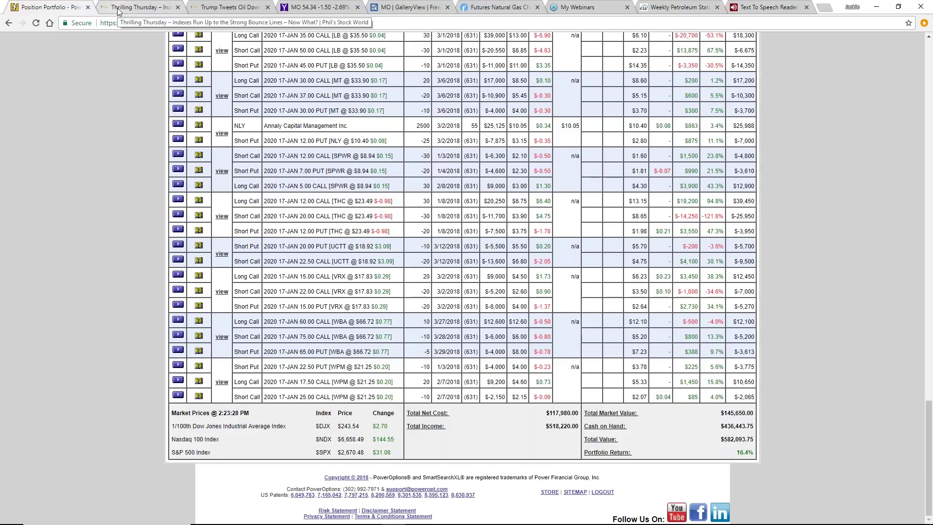
{"action": "left_click", "coordinate": [118, 9]}
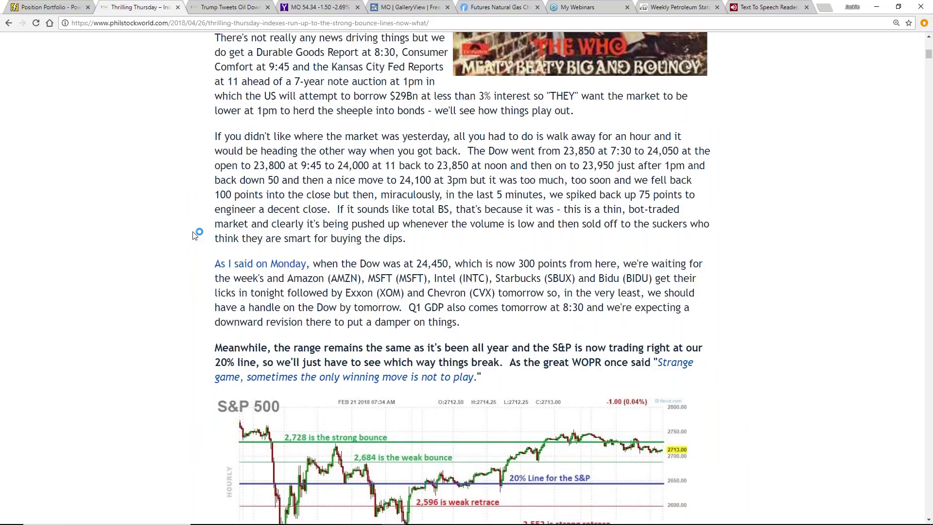
{"action": "scroll", "coordinate": [184, 238], "scroll_direction": "up", "scroll_amount": 5}
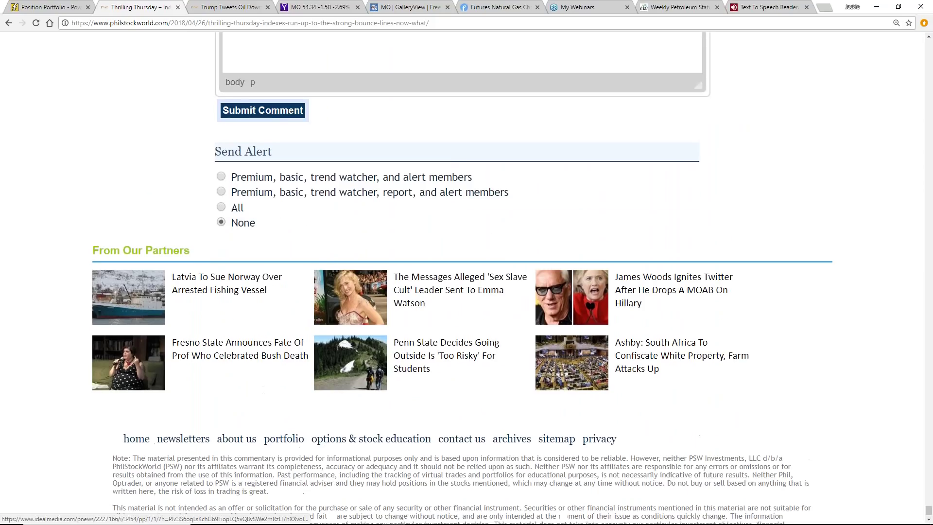
{"action": "scroll", "coordinate": [163, 194], "scroll_direction": "up", "scroll_amount": 3}
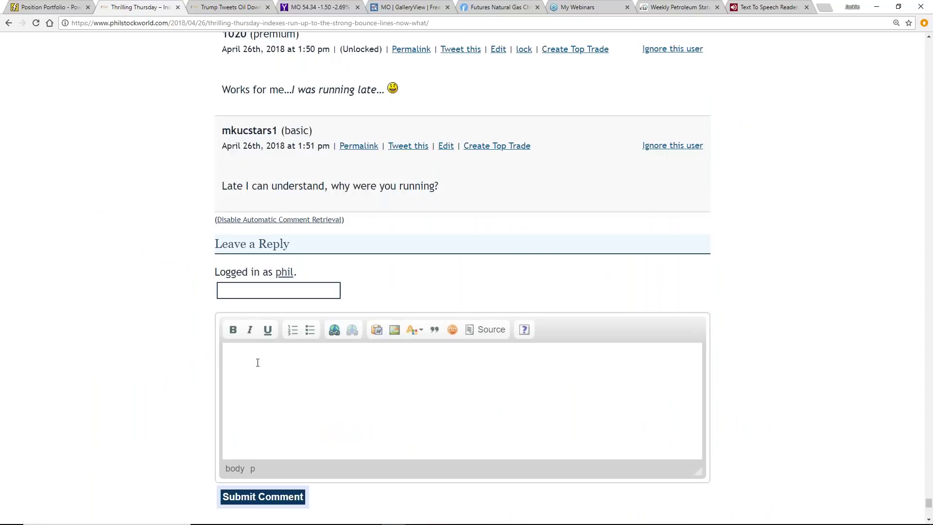
{"action": "key", "text": "Return"}
{"action": "type", "text": "W"}
{"action": "type", "text": "In the We"}
{"action": "type", "text": "binar:"}
{"action": "type", "text": "We have"}
- Look up the short MO 2020 put in the PowerOptions portfolio and return to the comment draft
{"action": "left_click", "coordinate": [41, 11]}
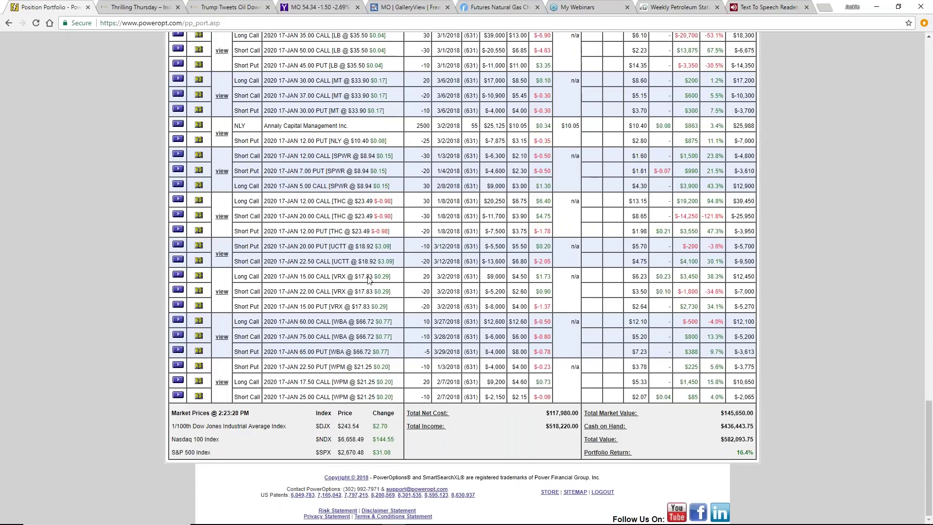
{"action": "scroll", "coordinate": [355, 250], "scroll_direction": "up", "scroll_amount": 13}
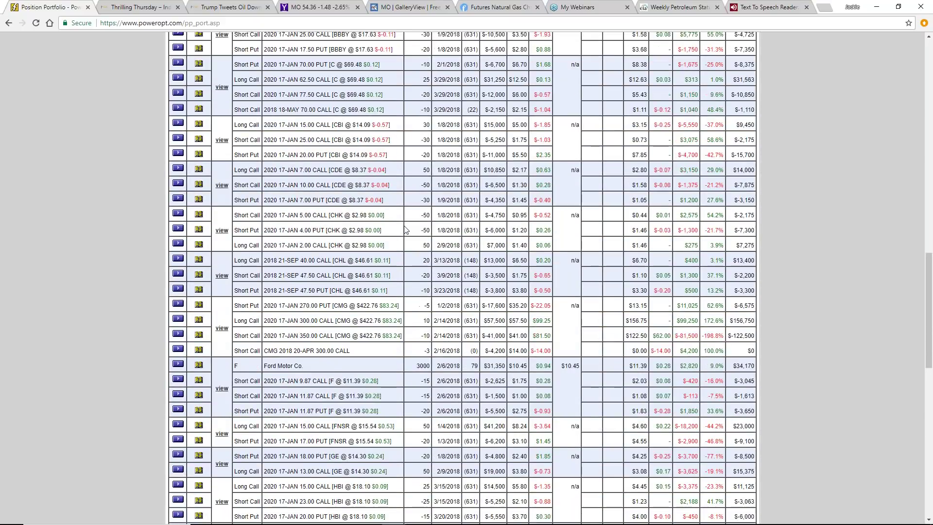
{"action": "scroll", "coordinate": [406, 230], "scroll_direction": "up", "scroll_amount": 10}
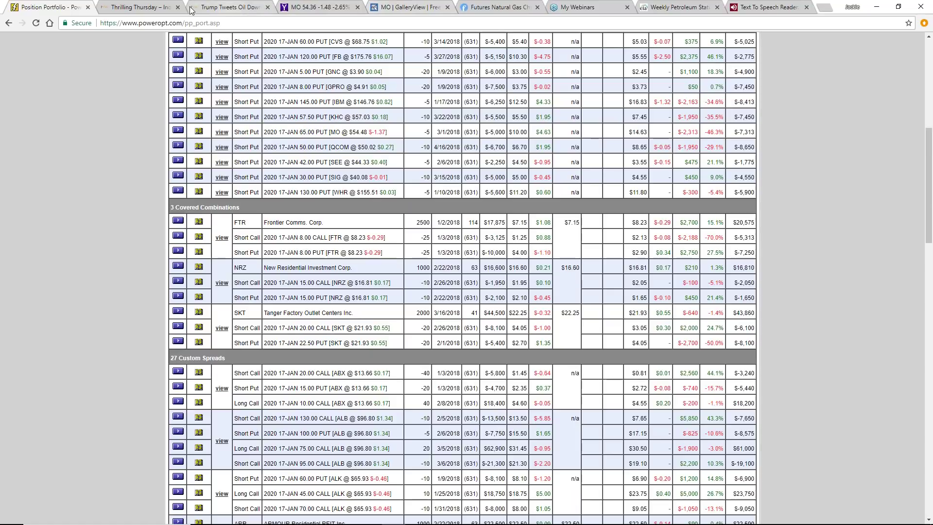
{"action": "left_click", "coordinate": [232, 8]}
{"action": "left_click", "coordinate": [125, 6]}
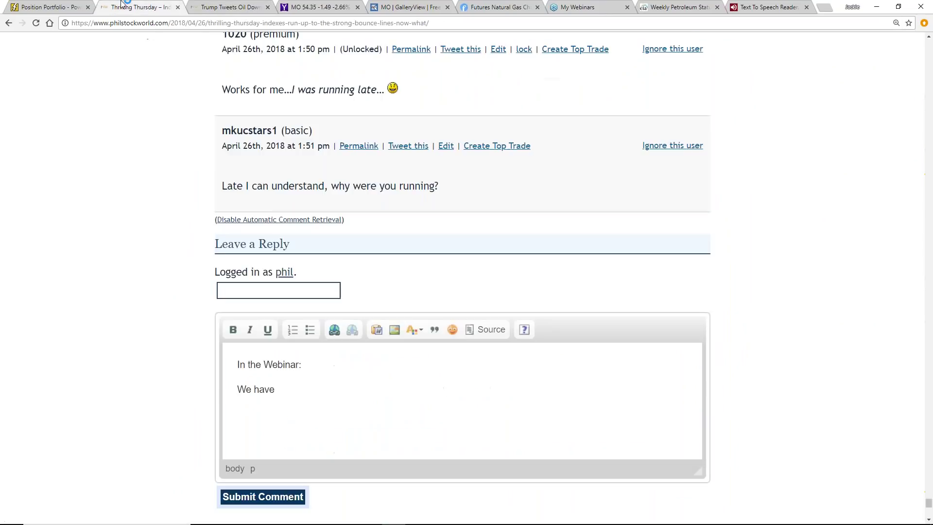
- Complete the comment line as "We have 5 MO 2020 $65 puts we sold for $10, now $12.50 - those are fine."
{"action": "type", "text": "522"}
{"action": "key", "text": "BackSpace"}
{"action": "key", "text": "BackSpace"}
{"action": "type", "text": "M"}
{"action": "type", "text": "O 2020"}
{"action": "type", "text": " $2"}
{"action": "key", "text": "BackSpace"}
{"action": "type", "text": "65 "}
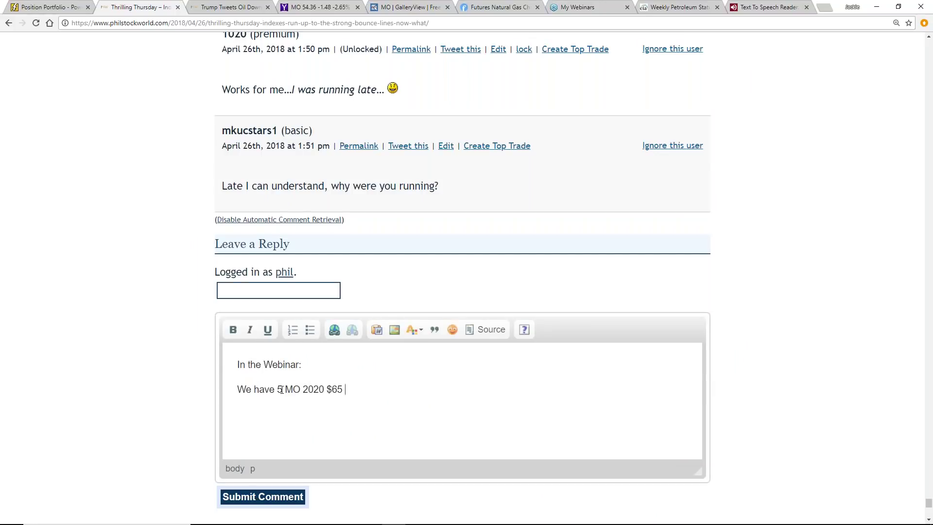
{"action": "type", "text": "puts we sold for $10,"}
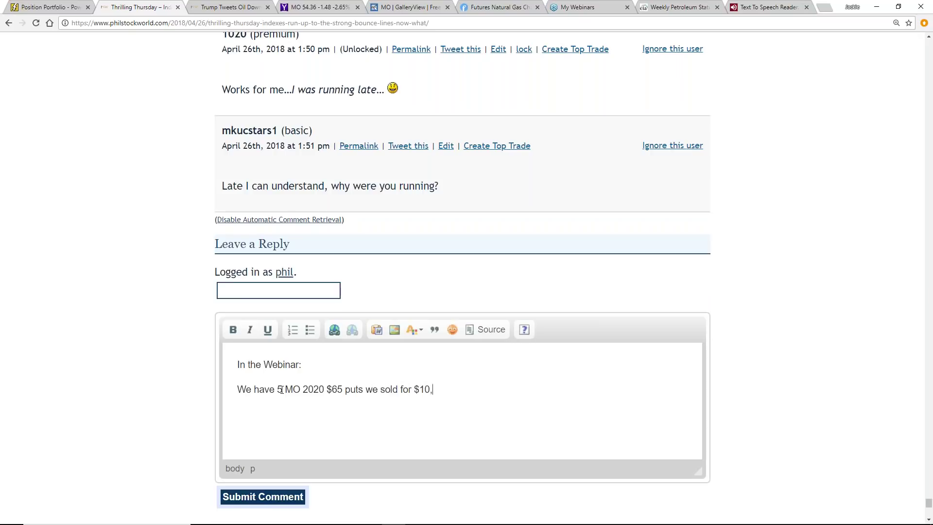
{"action": "type", "text": " now $12.50"}
{"action": "type", "text": " - those are fin"}
{"action": "type", "text": "e. "}
- Start a new line "We are going to add" and extend the heading to "In the Webinar for the LTP:"
{"action": "type", "text": "We are"}
{"action": "type", "text": " go"}
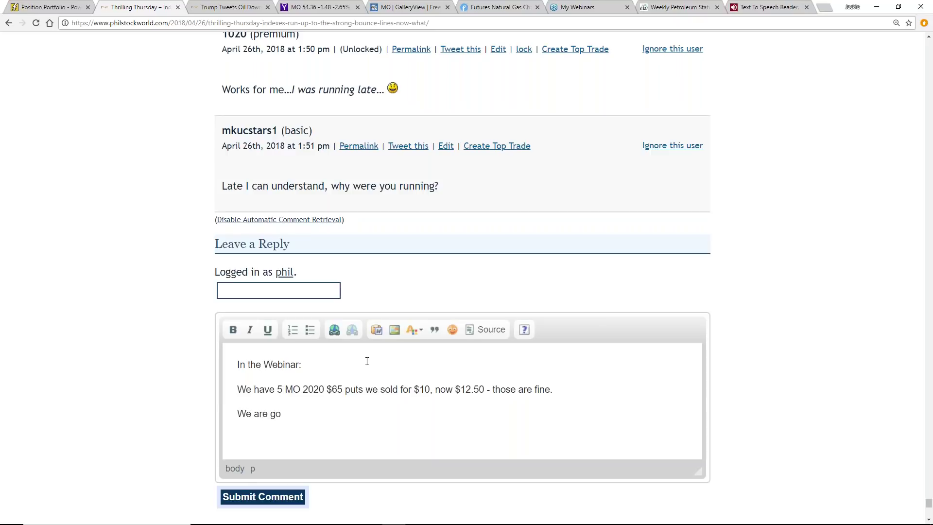
{"action": "left_click", "coordinate": [301, 365]}
{"action": "type", "text": "for the LTP:"}
{"action": "left_click", "coordinate": [284, 412]}
{"action": "type", "text": "ing to add"}
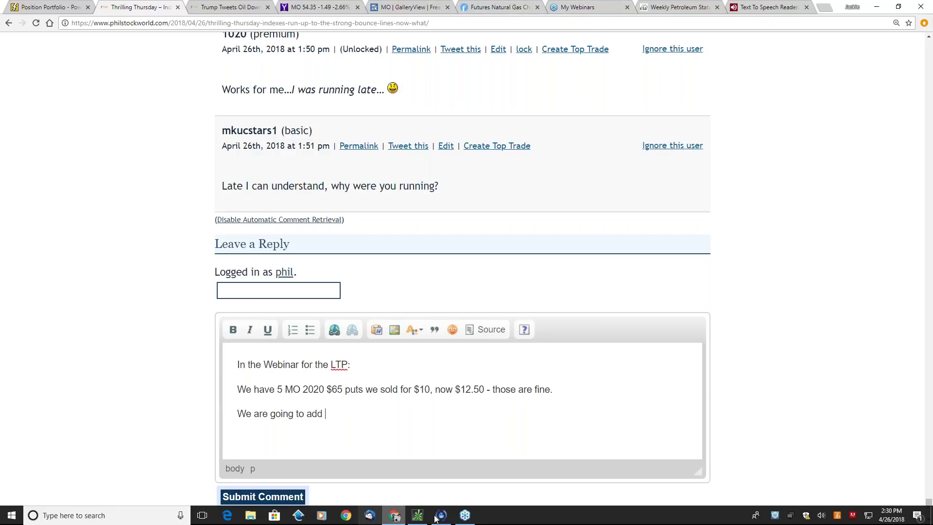
- Switch to thinkorswim, load the MO option chain, and examine the January 2020 $65 put prices
{"action": "left_click", "coordinate": [420, 516]}
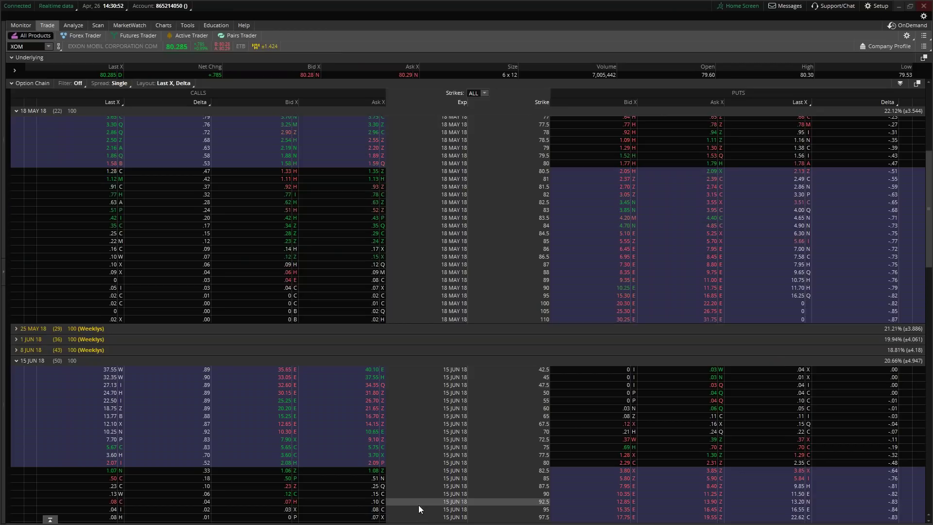
{"action": "left_click", "coordinate": [38, 46]}
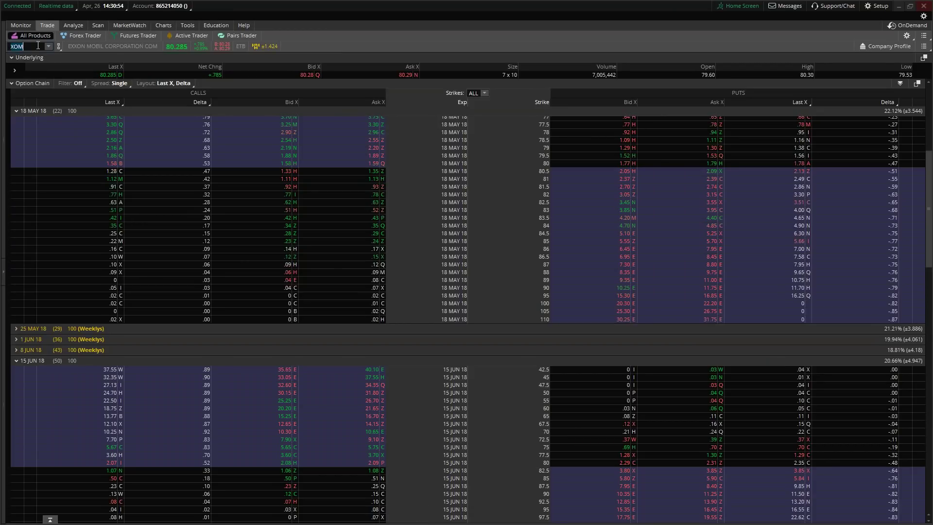
{"action": "type", "text": "MO"}
{"action": "key", "text": "Return"}
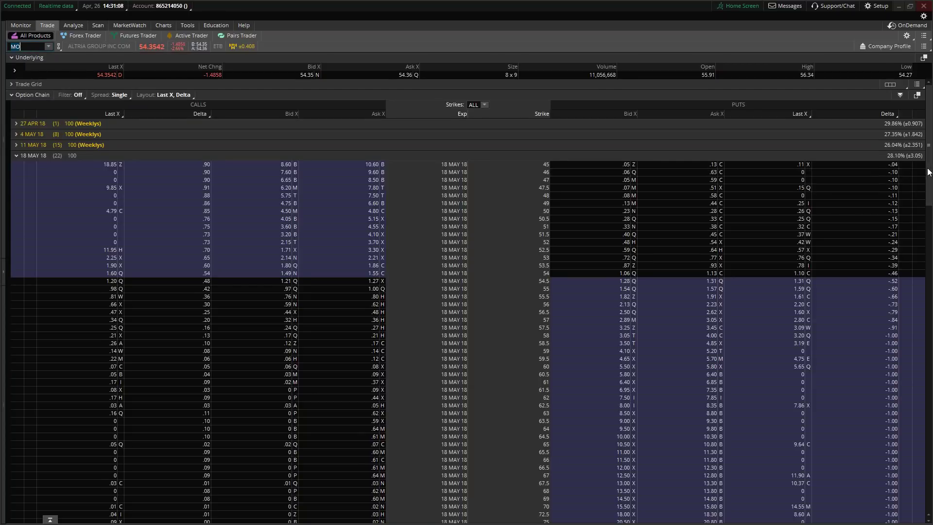
{"action": "scroll", "coordinate": [466, 301], "scroll_direction": "down", "scroll_amount": 10}
{"action": "scroll", "coordinate": [805, 498], "scroll_direction": "down", "scroll_amount": 10}
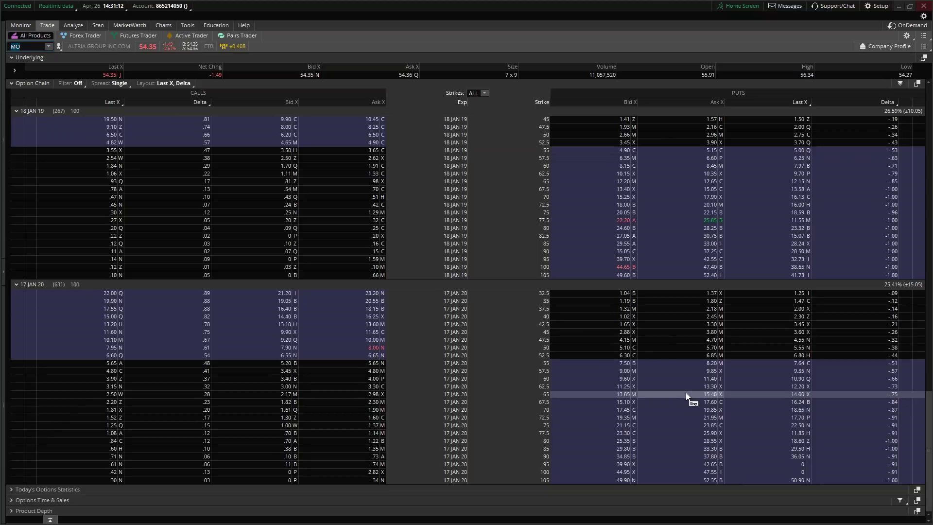
- Return to the comment draft and set the current price of the MO puts to $14
{"action": "left_click", "coordinate": [898, 6]}
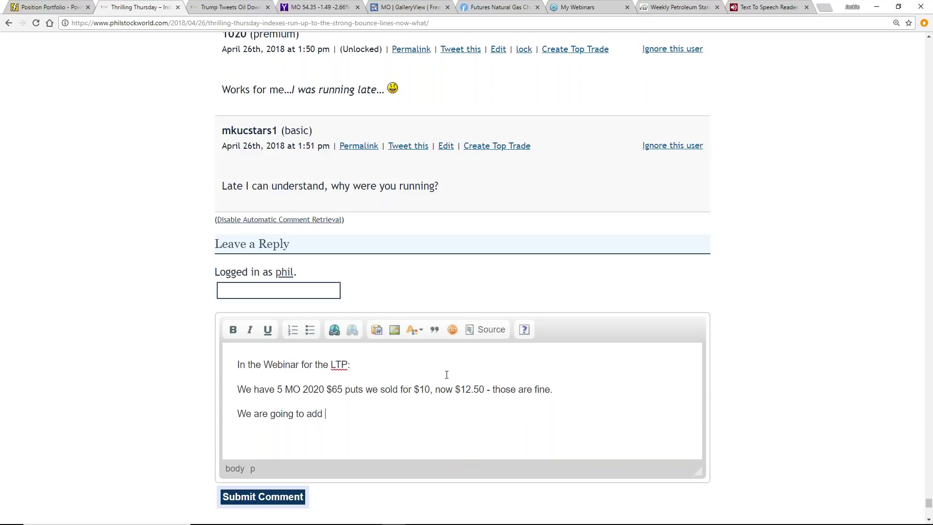
{"action": "left_click_drag", "start_coordinate": [467, 390], "coordinate": [485, 391]}
{"action": "type", "text": "4"}
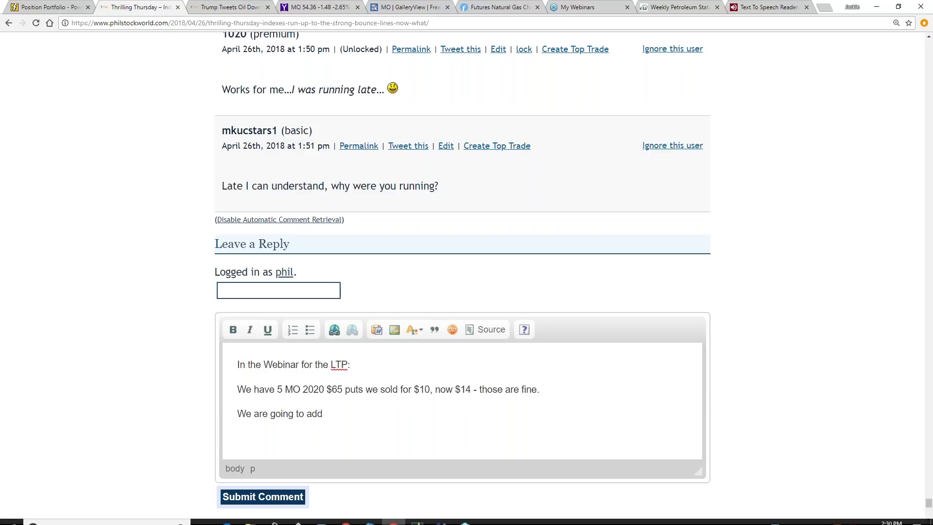
- Check MO's January 2020 calls in thinkorswim and rewrite the unfinished line as "We are going to buy 10 2020 $50 calls for $7.95"
{"action": "left_click", "coordinate": [417, 516]}
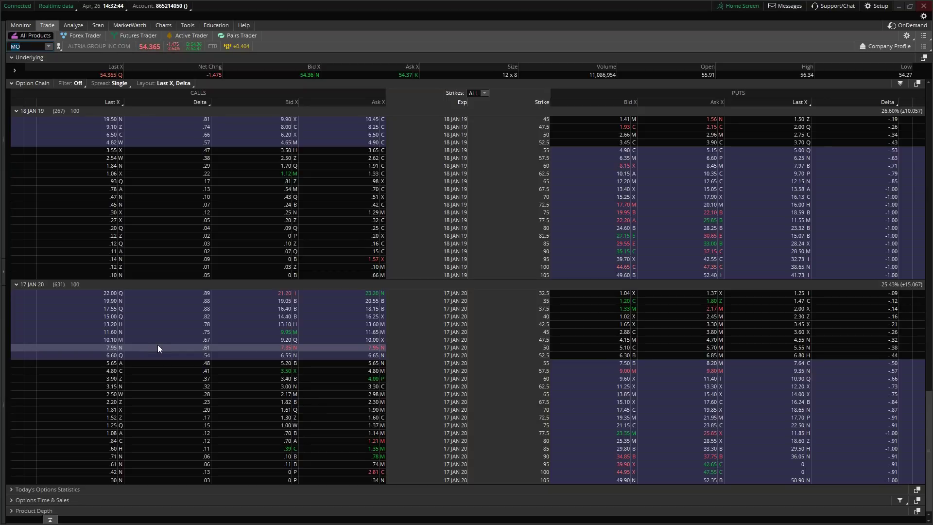
{"action": "left_click", "coordinate": [899, 9]}
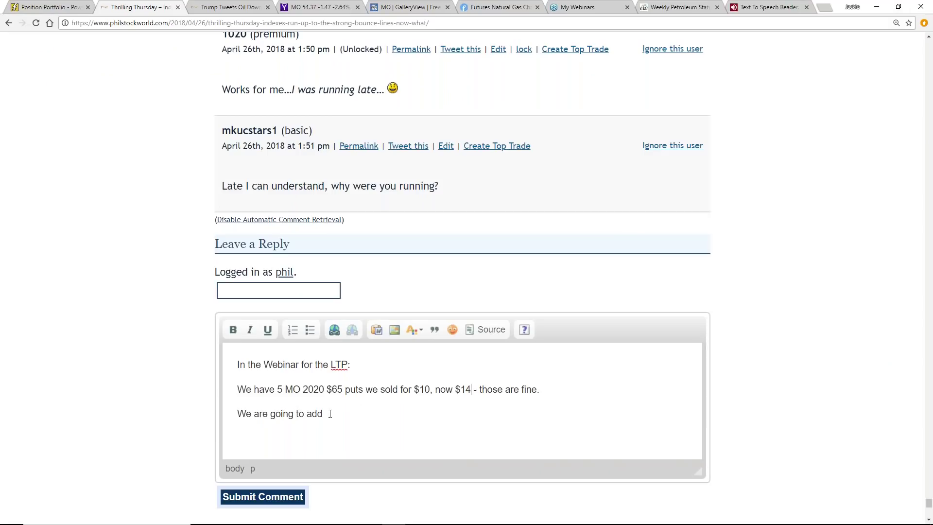
{"action": "key", "text": "BackSpace"}
{"action": "key", "text": "BackSpace"}
{"action": "key", "text": "BackSpace"}
{"action": "type", "text": "buy 10 2020 $1"}
{"action": "key", "text": "BackSpace"}
{"action": "type", "text": "20"}
{"action": "key", "text": "BackSpace"}
{"action": "key", "text": "BackSpace"}
{"action": "type", "text": "40"}
{"action": "key", "text": "BackSpace"}
{"action": "key", "text": "BackSpace"}
{"action": "type", "text": "50 cally"}
{"action": "key", "text": "BackSpace"}
{"action": "key", "text": "BackSpace"}
{"action": "type", "text": "s "}
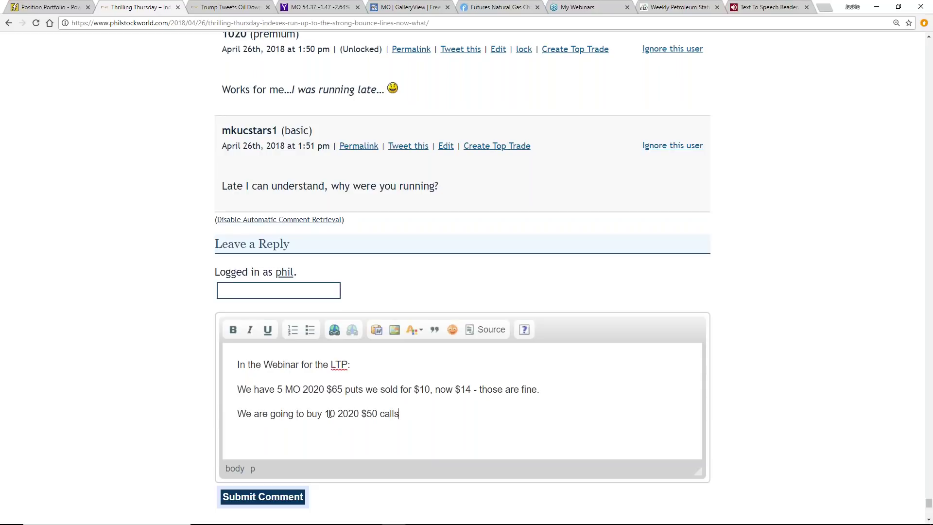
{"action": "type", "text": "for $7.95"}
- Begin a new line "We are going to sell" and check MO's option prices in thinkorswim before returning to the comment
{"action": "key", "text": "Return"}
{"action": "type", "text": "We are"}
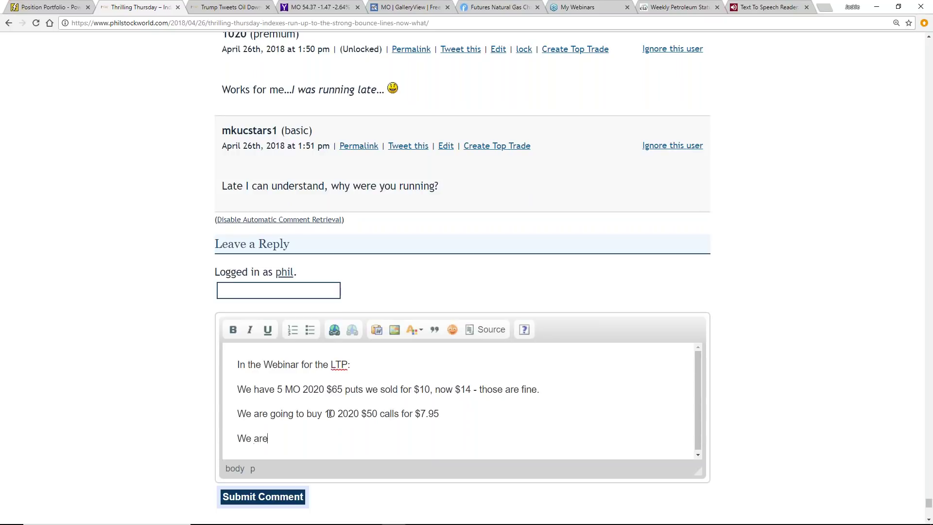
{"action": "type", "text": " going to sell"}
{"action": "mouse_move", "coordinate": [417, 522]}
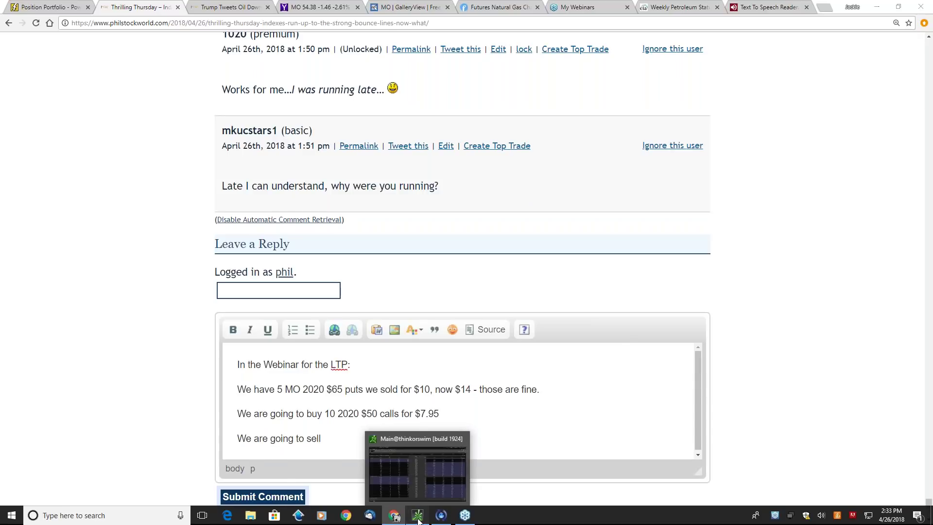
{"action": "left_click", "coordinate": [418, 519]}
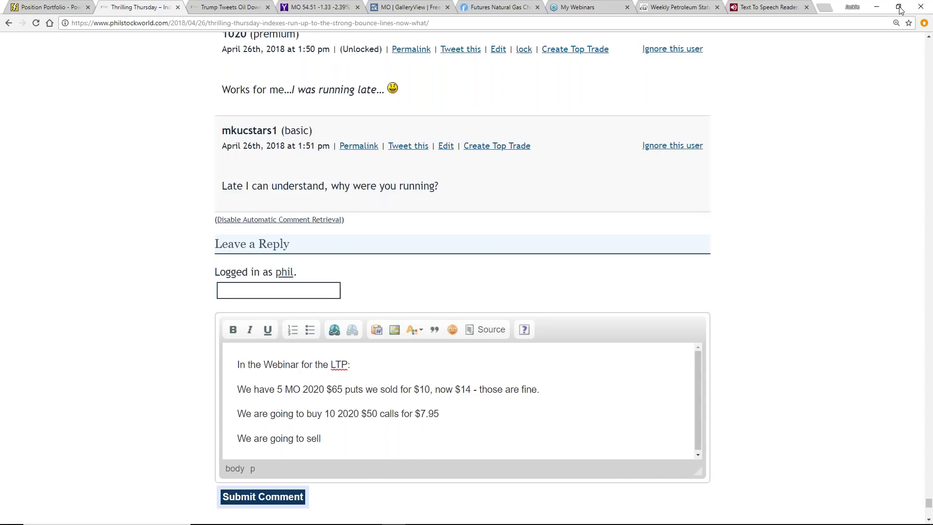
{"action": "left_click", "coordinate": [898, 6]}
- Complete the sell line with "10 2020 $65 calls for $2.50 ($2,500)" and append "(7,950)" to the buy line
{"action": "type", "text": "10 2020 $65 calls d"}
{"action": "key", "text": "BackSpace"}
{"action": "type", "text": "for "}
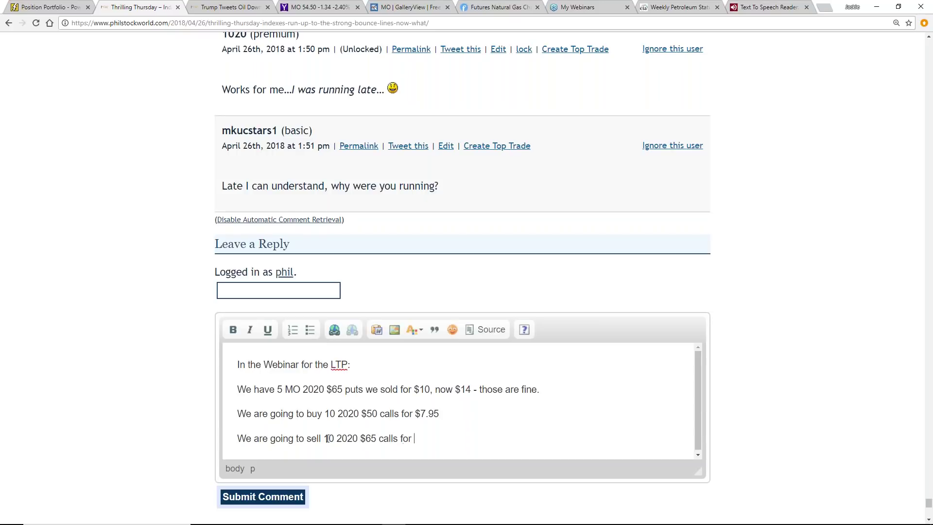
{"action": "type", "text": "$2.50 ($2,500)"}
{"action": "key", "text": "Up"}
{"action": "type", "text": "(7,950)"}
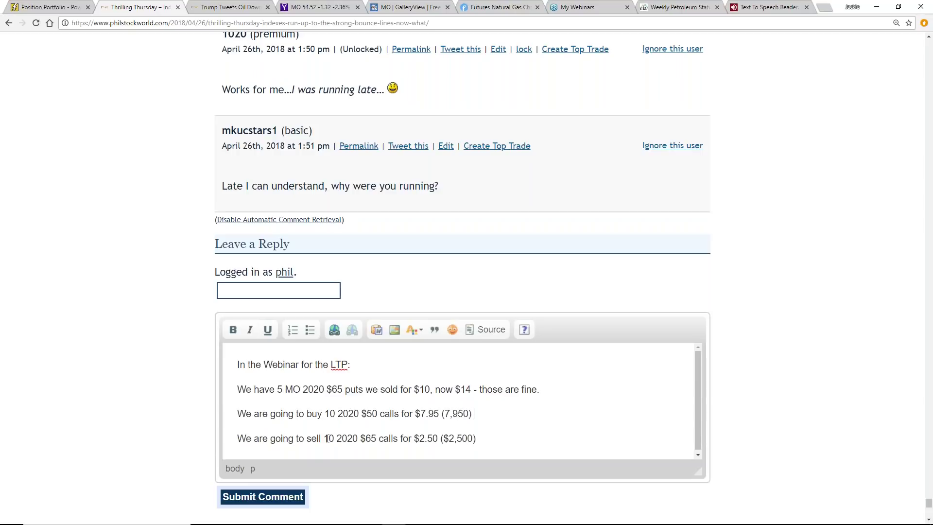
- Format the three MO trade lines as a bulleted list and open a plain paragraph below it
{"action": "key", "text": "Return"}
{"action": "key", "text": "Return"}
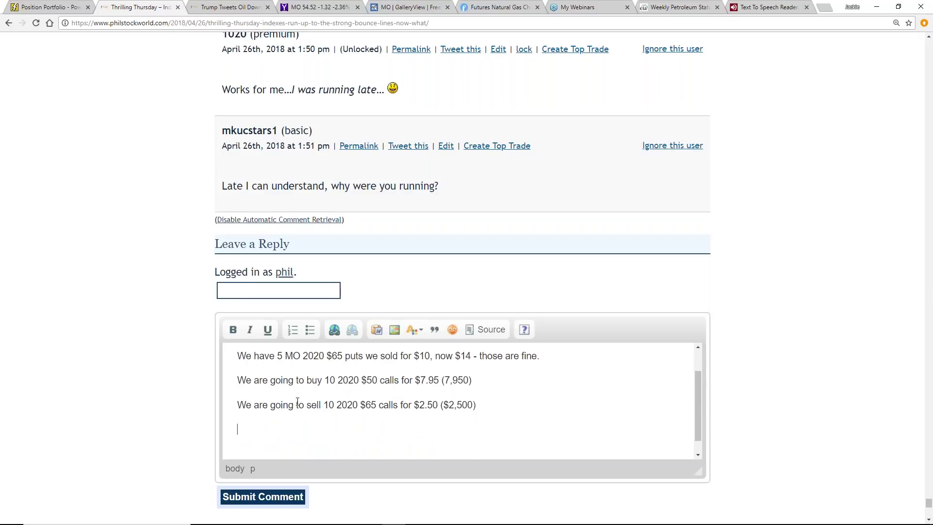
{"action": "left_click_drag", "start_coordinate": [294, 405], "coordinate": [297, 377]}
{"action": "left_click", "coordinate": [311, 331]}
{"action": "left_click", "coordinate": [298, 396]}
{"action": "left_click", "coordinate": [285, 430]}
{"action": "key", "text": "Return"}
{"action": "key", "text": "Return"}
- Write "That will net us into the spread for $450 (using the original put price, it's a $1,550 credit if you do it from scratch)"
{"action": "type", "text": "That will "}
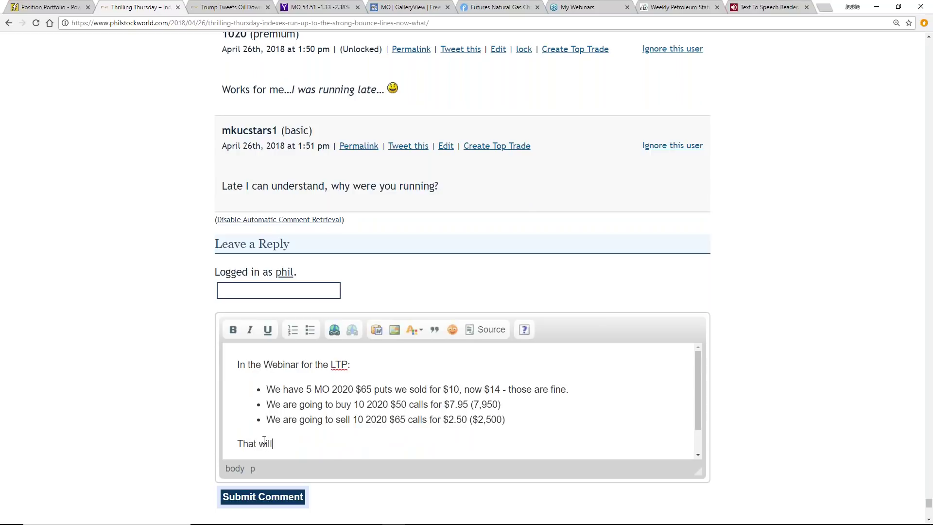
{"action": "type", "text": "net us into the spread for"}
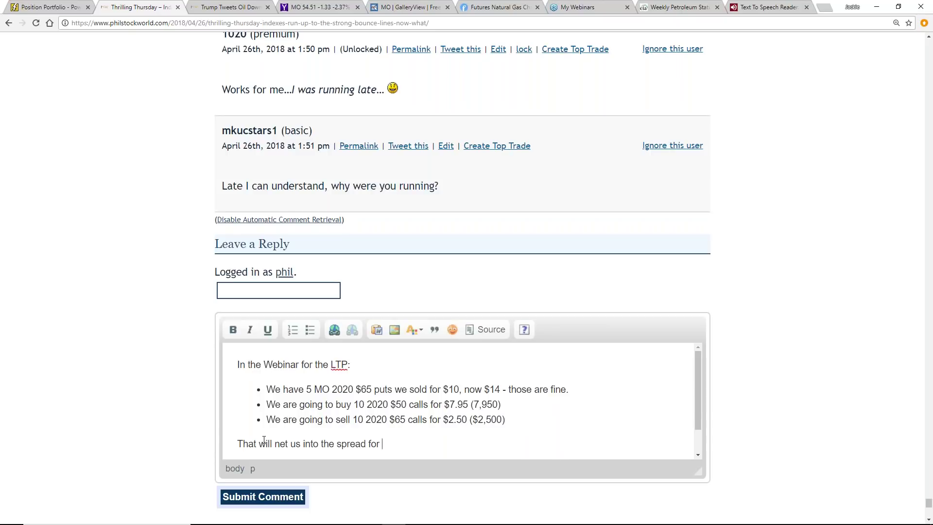
{"action": "type", "text": "$450"}
{"action": "type", "text": "(using the original put p"}
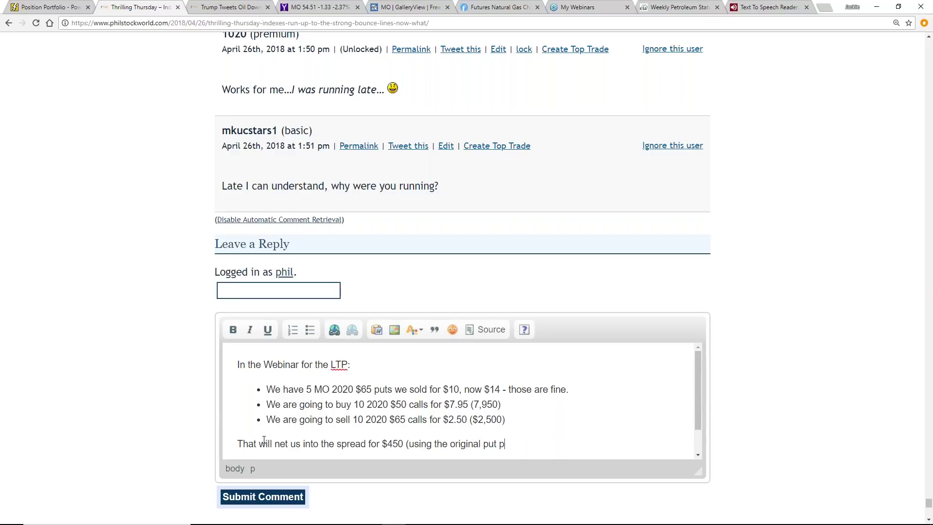
{"action": "type", "text": "rice, it's a $1,550 credit i"}
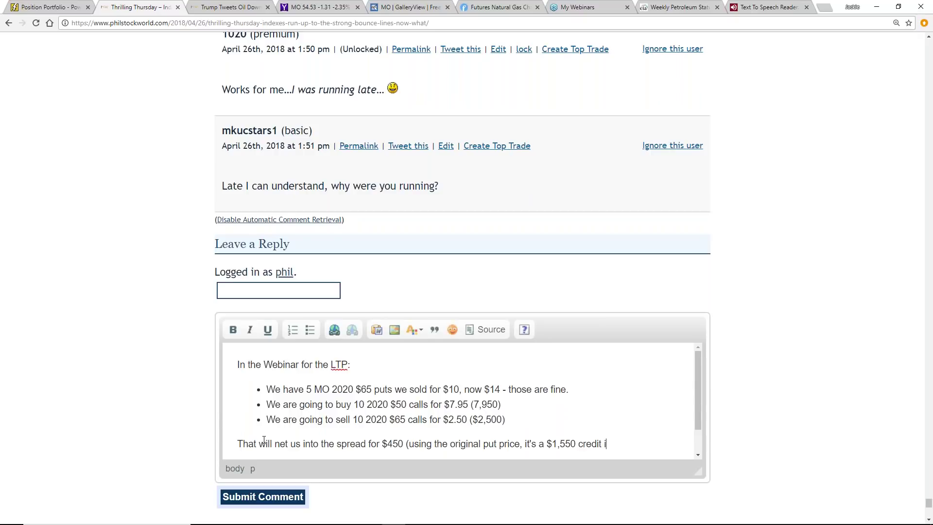
{"action": "type", "text": "f you do it from scrat"}
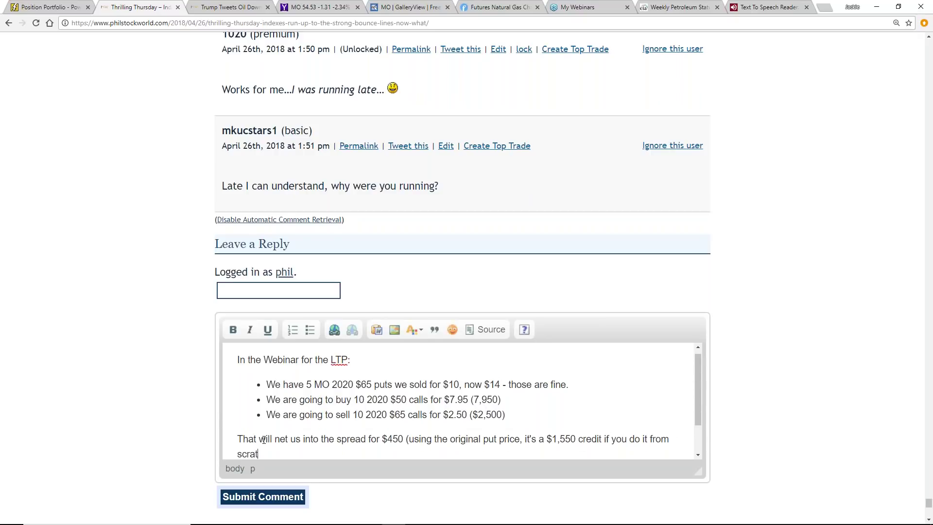
{"action": "type", "text": "ch)"}
- Continue the paragraph with "and, when MO recovers a bit we'll sell a few short calls. I'm also thrilled to roll"
{"action": "type", "text": "and, when "}
{"action": "type", "text": "M"}
{"action": "key", "text": "BackSpace"}
{"action": "type", "text": "MO recovers"}
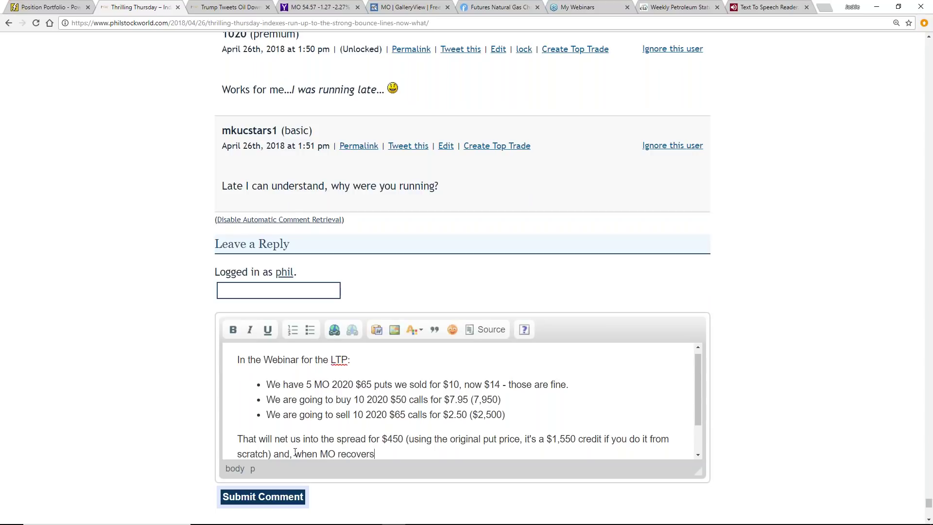
{"action": "type", "text": " a bit we'll sell a"}
{"action": "type", "text": "few short"}
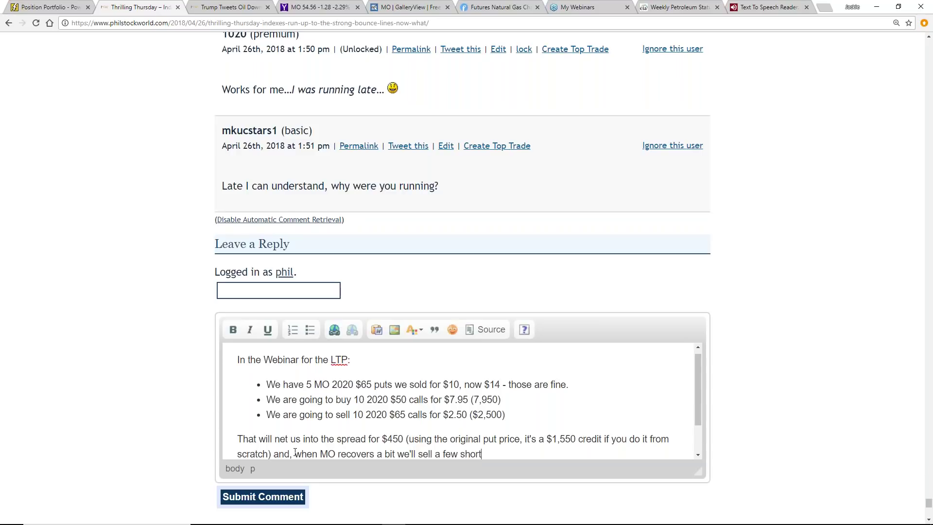
{"action": "type", "text": " calls.  I'm also thrilled to roll "}
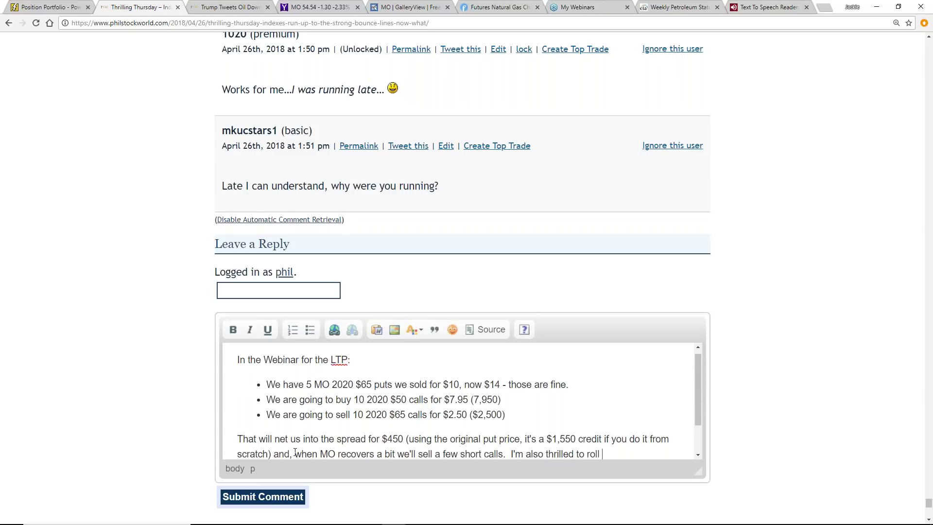
- Complete the sentence with "the short puts to 2x something lower and roll down and double down on the spread if MO drops below $50 but I super-doubt it."
{"action": "type", "text": "the short puts to 2x somt"}
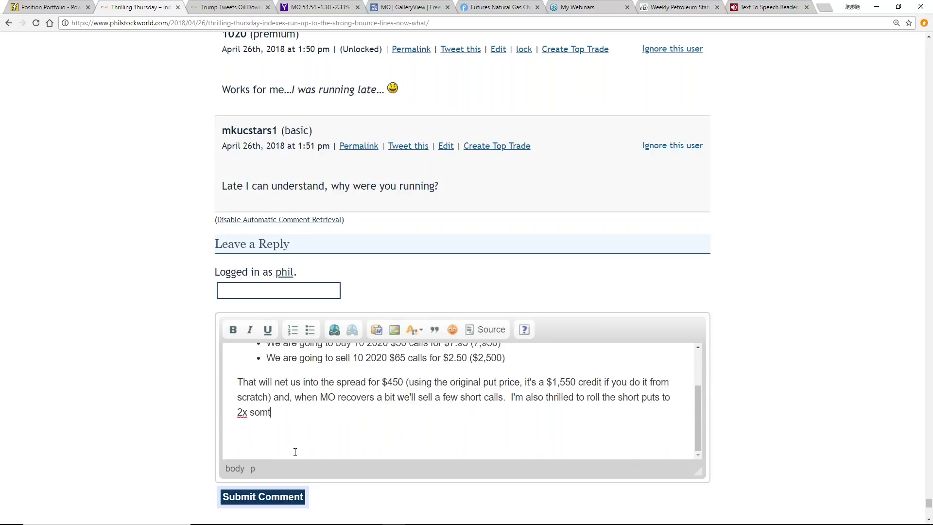
{"action": "key", "text": "BackSpace"}
{"action": "type", "text": "ething lower and roll down and dou"}
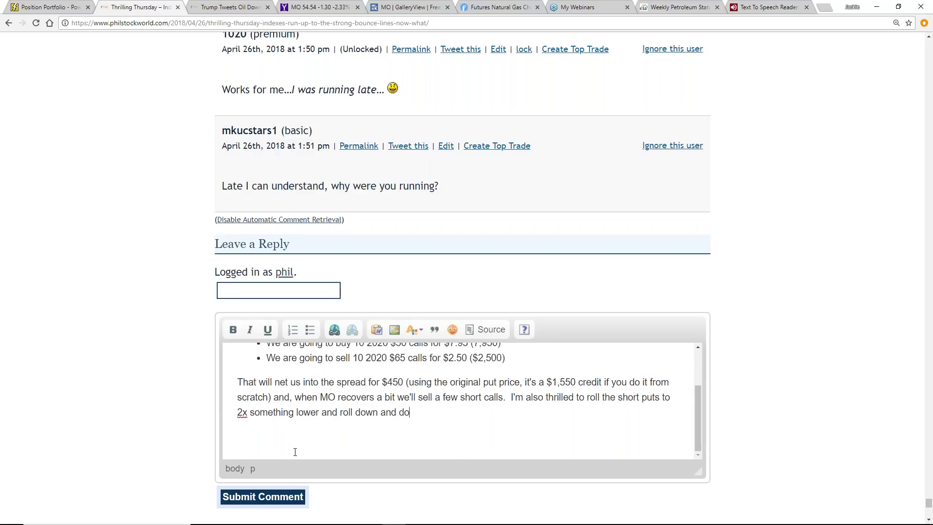
{"action": "type", "text": "ble down on the spre"}
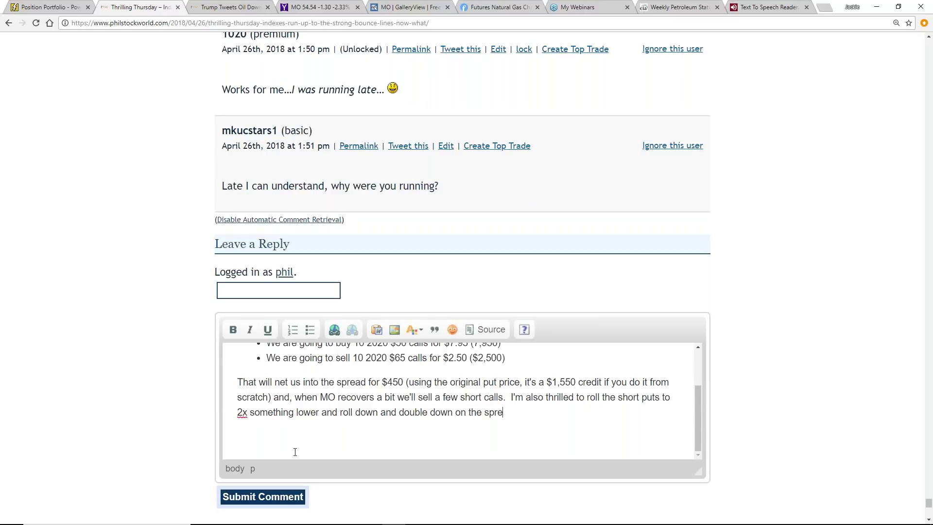
{"action": "type", "text": "ad if it goes"}
{"action": "key", "text": "BackSpace"}
{"action": "key", "text": "BackSpace"}
{"action": "key", "text": "BackSpace"}
{"action": "key", "text": "BackSpace"}
{"action": "key", "text": "BackSpace"}
{"action": "key", "text": "BackSpace"}
{"action": "key", "text": "BackSpace"}
{"action": "key", "text": "BackSpace"}
{"action": "type", "text": "MO drops below $50 but I super-doubt it."}
{"action": "key", "text": "Return"}
{"action": "key", "text": "Return"}
{"action": "key", "text": "Return"}
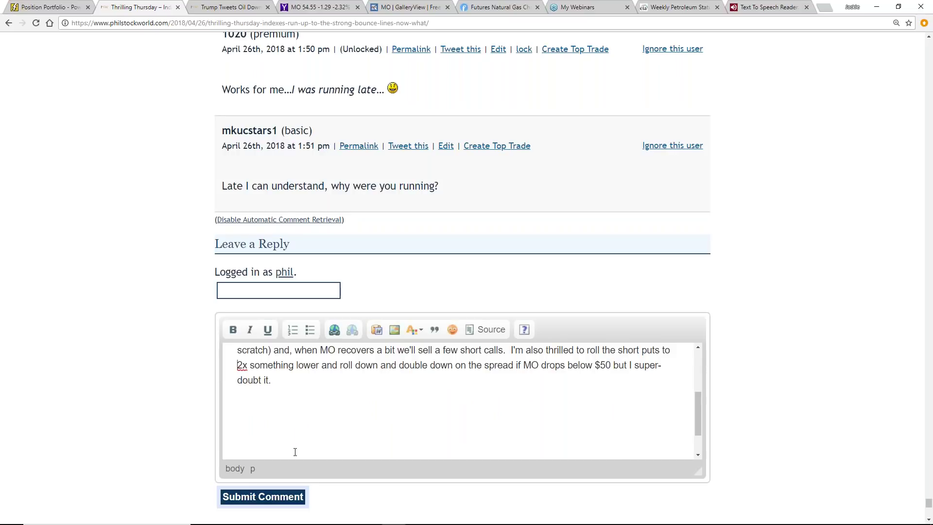
- Format the "In the Webinar for the LTP:" line and the three MO trade bullets as bold blue text
{"action": "scroll", "coordinate": [295, 452], "scroll_direction": "up", "scroll_amount": 3}
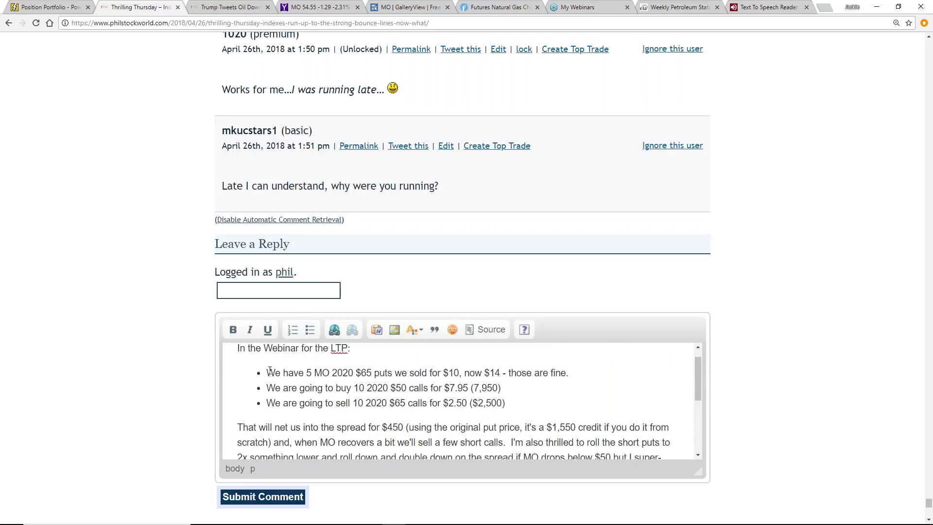
{"action": "left_click_drag", "start_coordinate": [268, 372], "coordinate": [286, 347]}
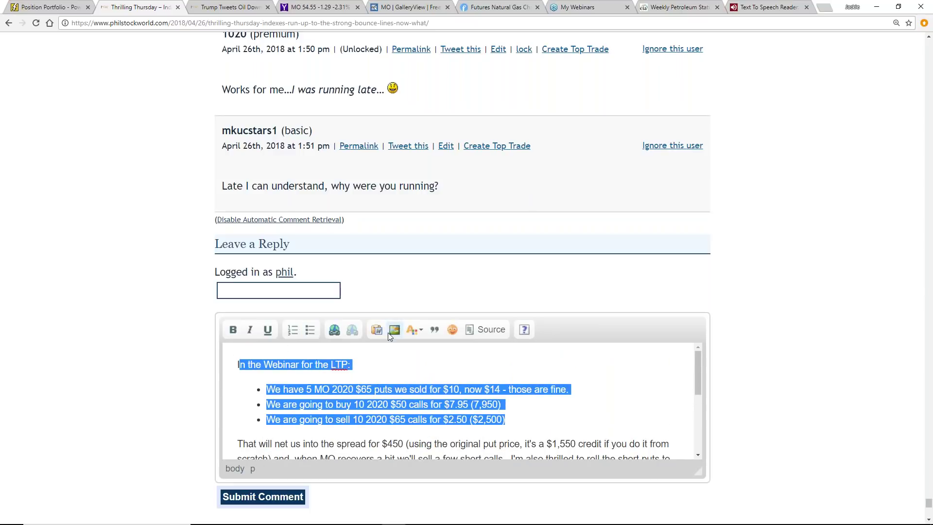
{"action": "left_click", "coordinate": [415, 329]}
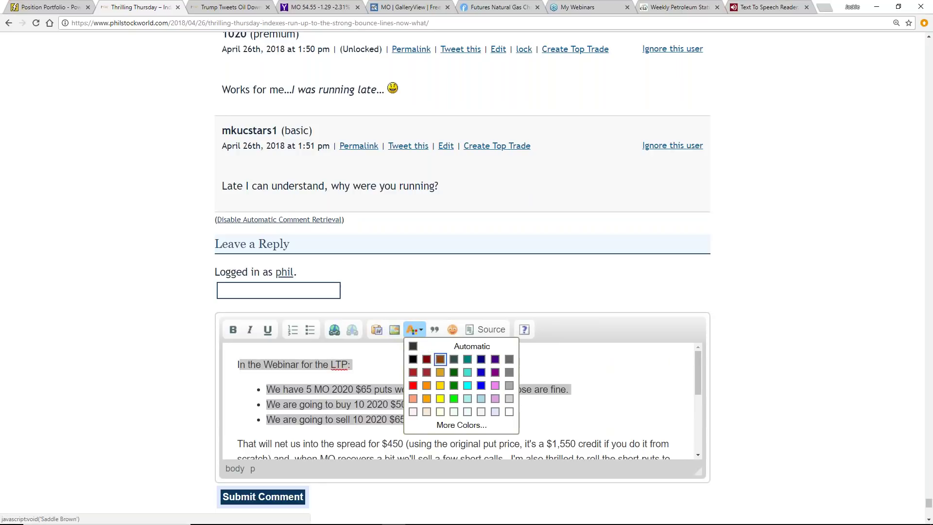
{"action": "left_click", "coordinate": [481, 373]}
{"action": "left_click", "coordinate": [232, 336]}
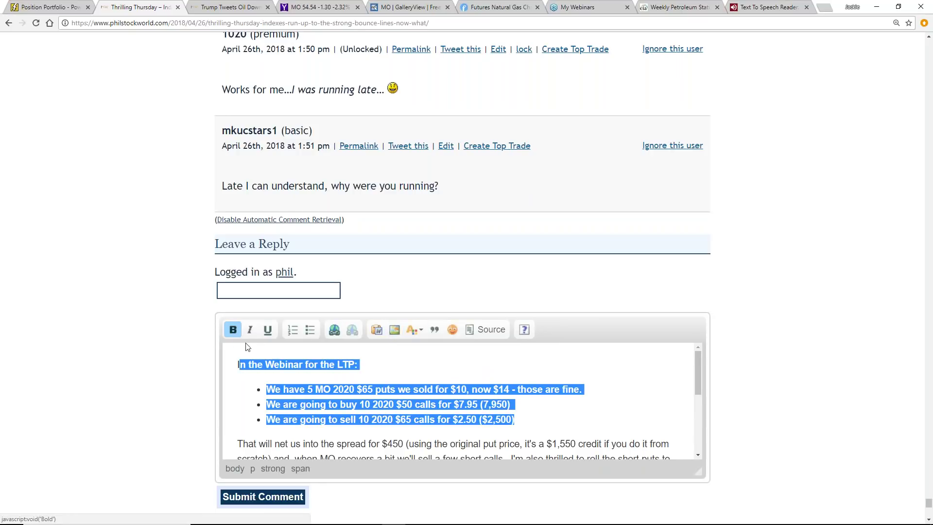
- Correct the opening word "In" of the comment's first line so that its first letter is also bold blue
{"action": "left_click", "coordinate": [255, 370]}
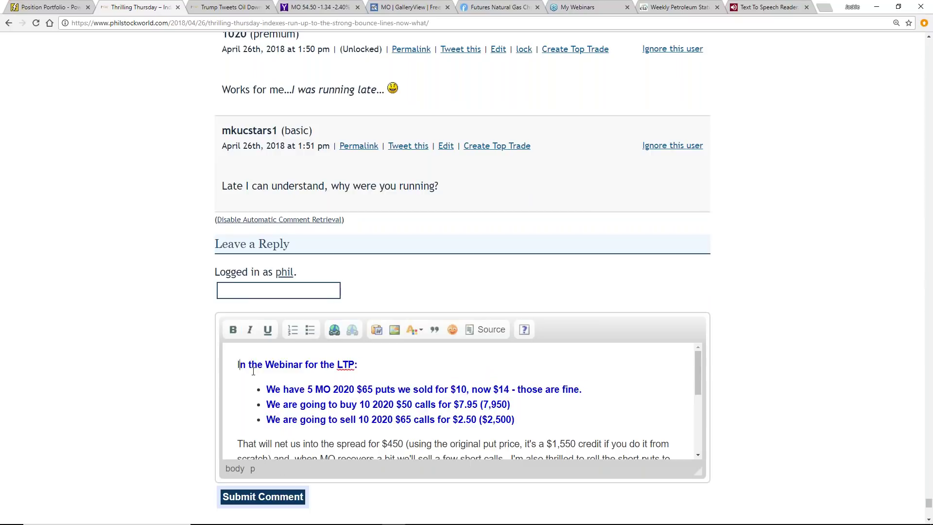
{"action": "type", "text": "I"}
{"action": "key", "text": "ctrl+b"}
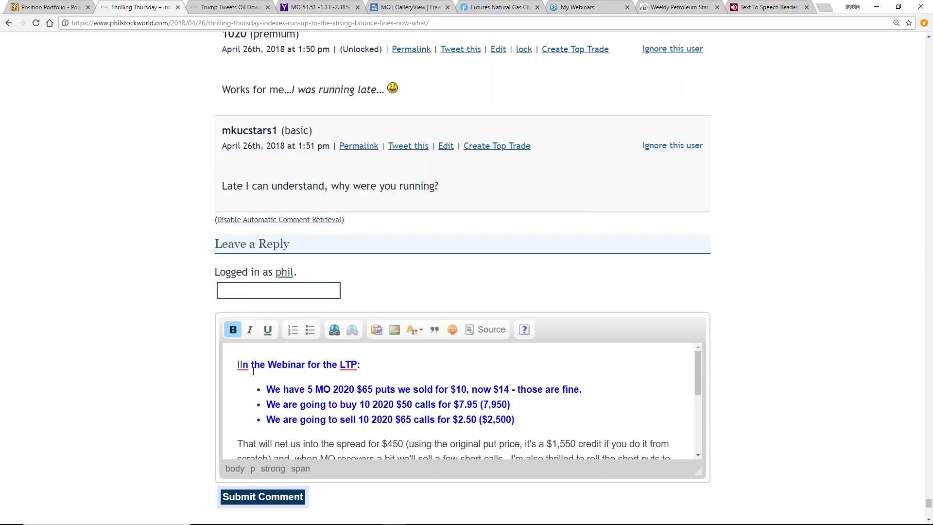
{"action": "type", "text": "IN"}
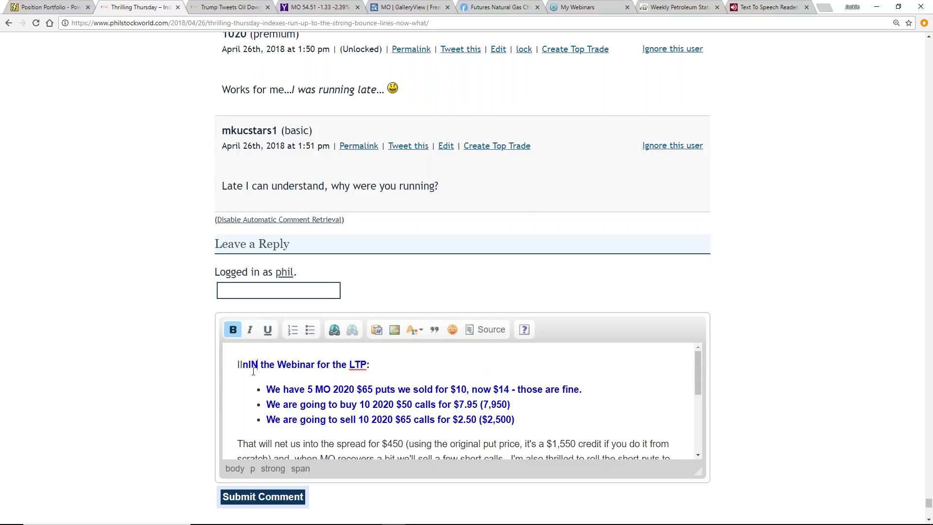
{"action": "key", "text": "BackSpace"}
{"action": "key", "text": "ctrl+z"}
{"action": "key", "text": "ctrl+z"}
{"action": "key", "text": "ctrl+z"}
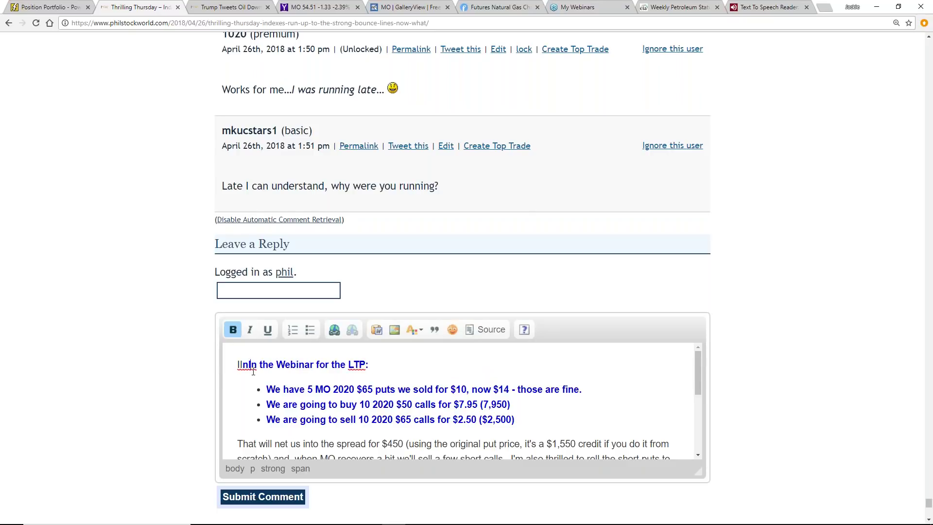
{"action": "key", "text": "ctrl+z"}
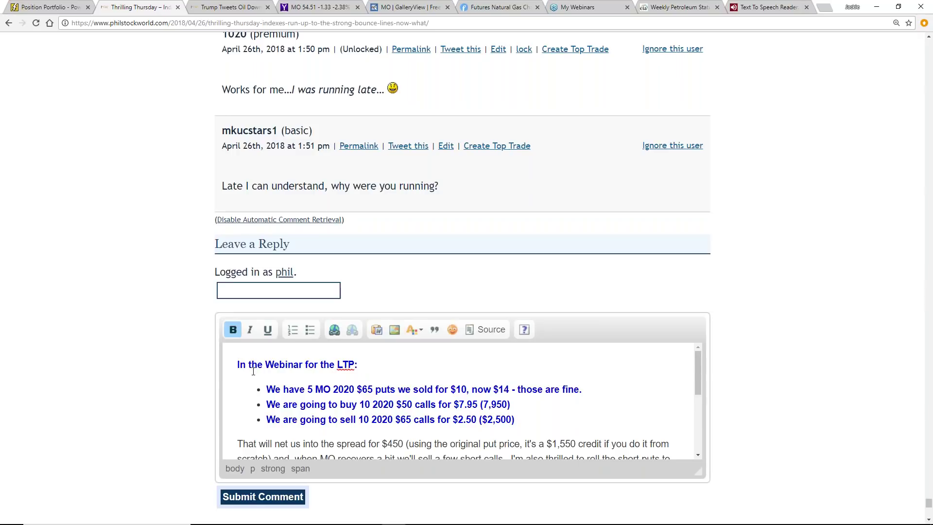
- Add a new paragraph below the spread explanation reading "Upside potential is a very nice $14,550."
{"action": "scroll", "coordinate": [429, 403], "scroll_direction": "down", "scroll_amount": 1}
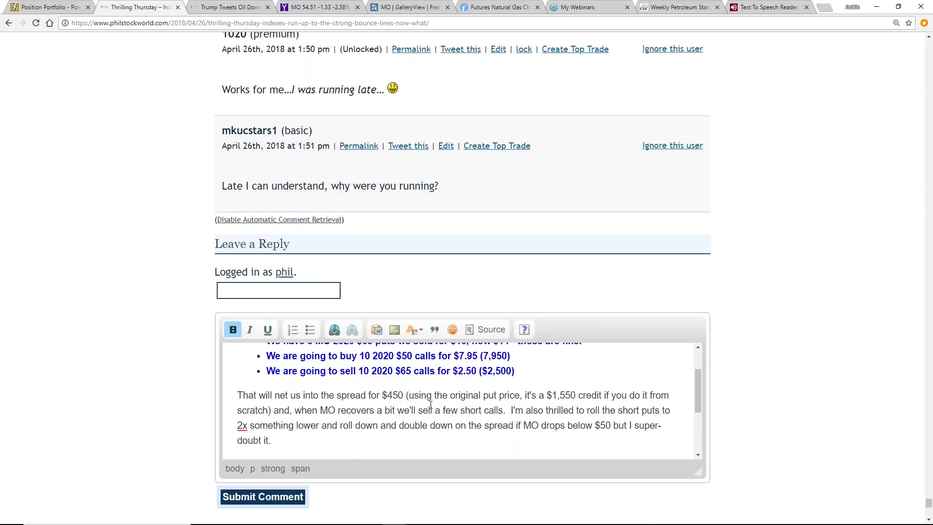
{"action": "scroll", "coordinate": [395, 465], "scroll_direction": "down", "scroll_amount": 1}
{"action": "left_click", "coordinate": [368, 396]}
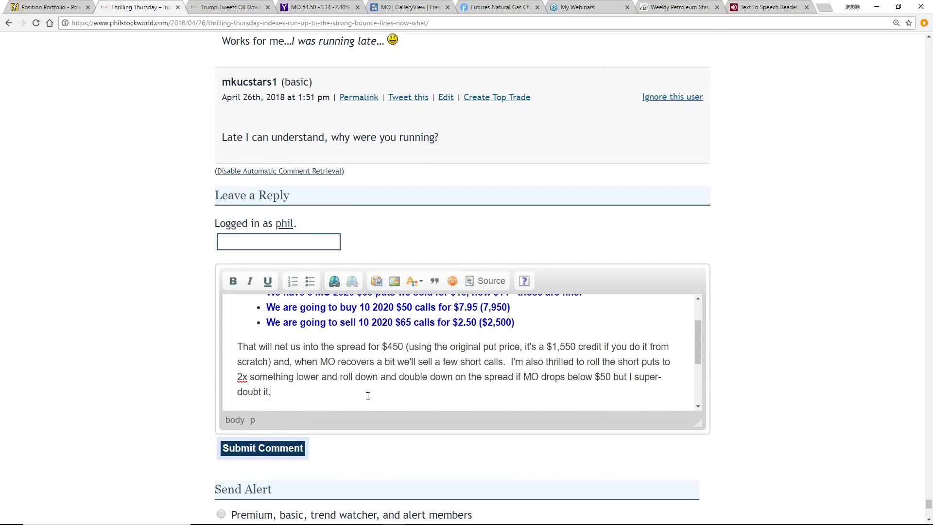
{"action": "key", "text": "Return"}
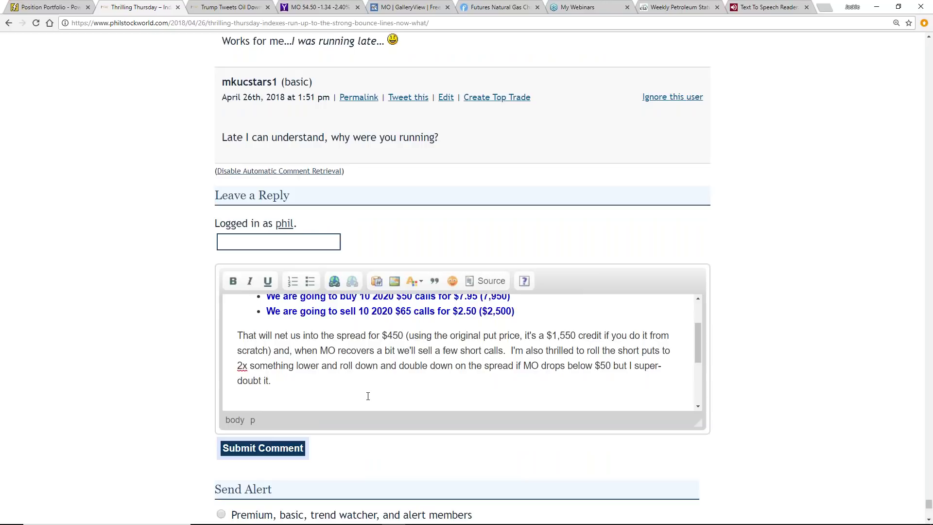
{"action": "type", "text": "ugh"}
{"action": "key", "text": "BackSpace"}
{"action": "key", "text": "BackSpace"}
{"action": "key", "text": "BackSpace"}
{"action": "type", "text": "Upside potential is a very nice"}
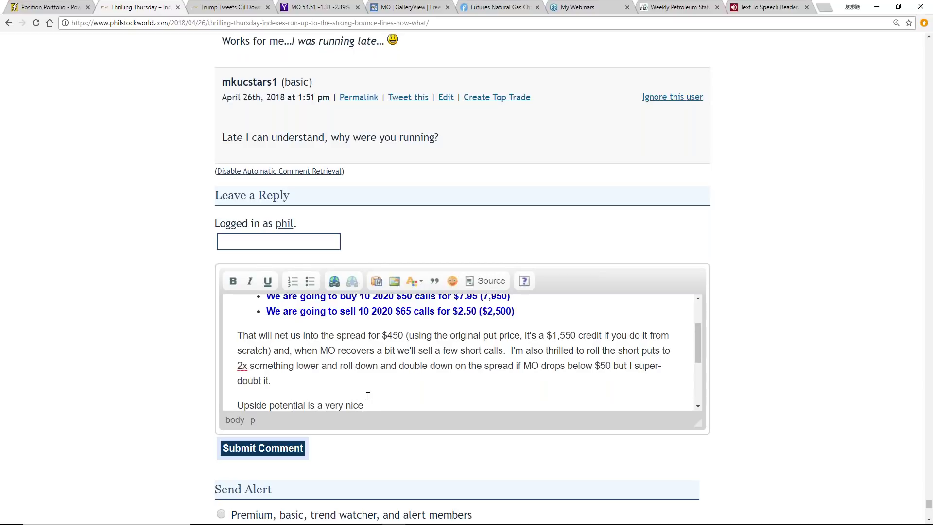
{"action": "type", "text": " $15."}
{"action": "key", "text": "BackSpace"}
{"action": "type", "text": ","}
{"action": "type", "text": "4"}
{"action": "key", "text": "BackSpace"}
{"action": "key", "text": "BackSpace"}
{"action": "type", "text": "4,550. b"}
{"action": "key", "text": "BackSpace"}
- Review the drafted comment, comparing the three MO trade bullets with the paragraph on net cost, credit and rolling plans
{"action": "scroll", "coordinate": [390, 342], "scroll_direction": "up", "scroll_amount": 1}
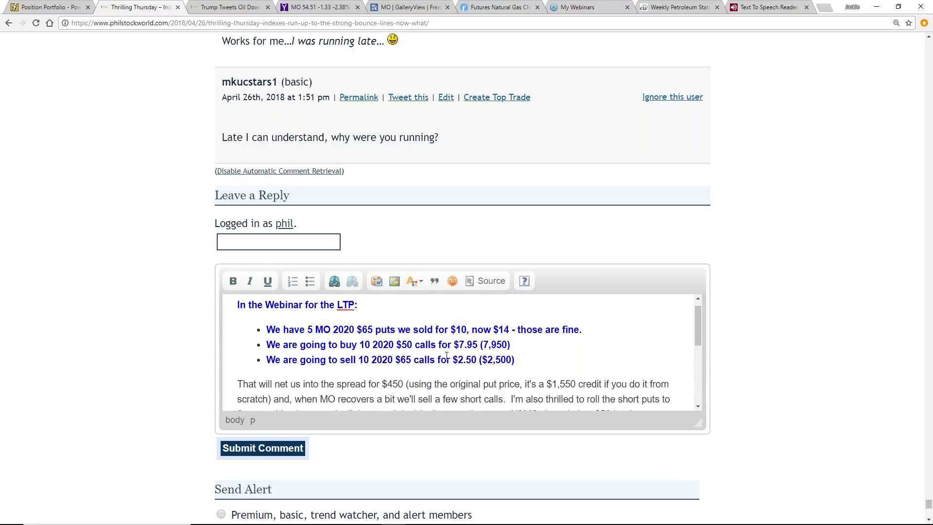
{"action": "scroll", "coordinate": [438, 362], "scroll_direction": "down", "scroll_amount": 1}
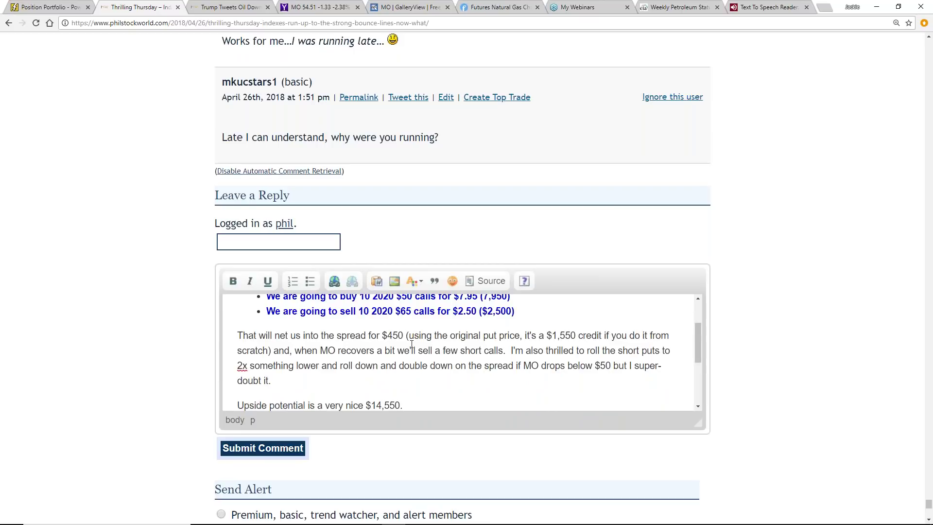
{"action": "scroll", "coordinate": [418, 340], "scroll_direction": "up", "scroll_amount": 1}
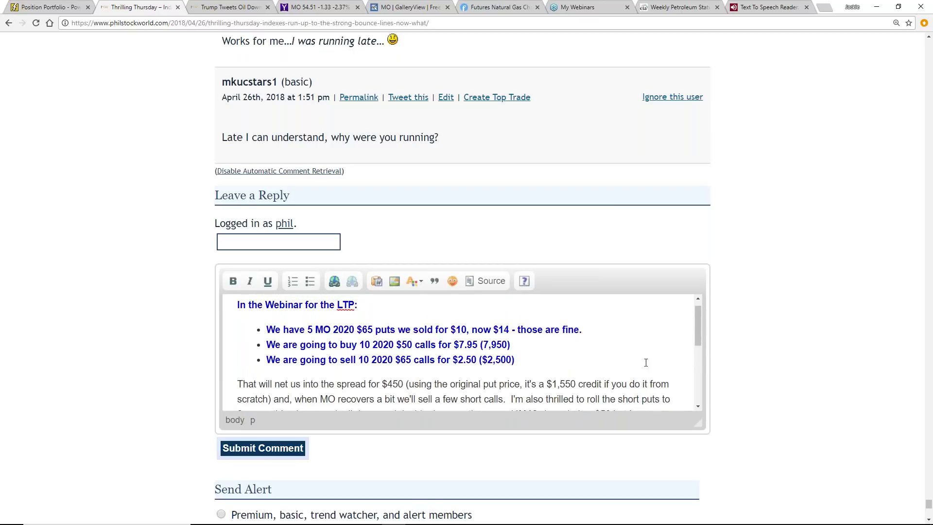
{"action": "scroll", "coordinate": [542, 386], "scroll_direction": "down", "scroll_amount": 1}
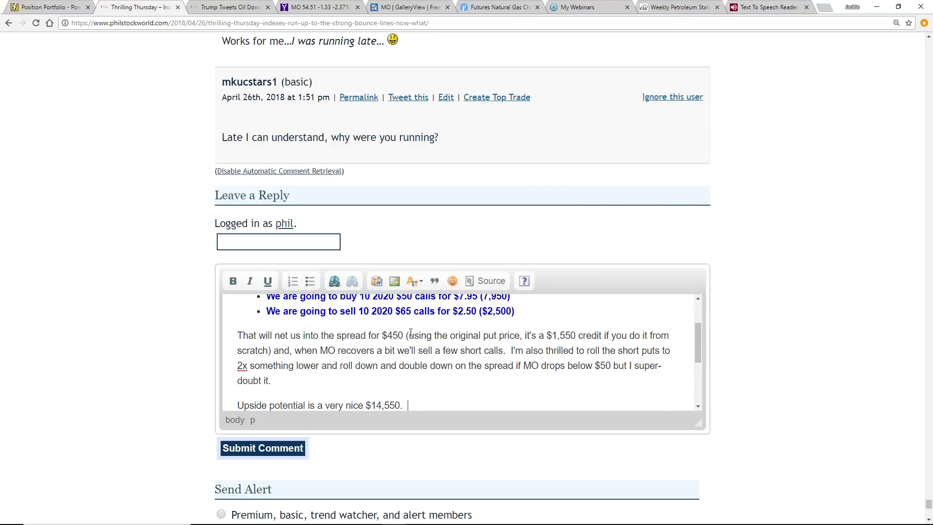
{"action": "scroll", "coordinate": [411, 332], "scroll_direction": "up", "scroll_amount": 2}
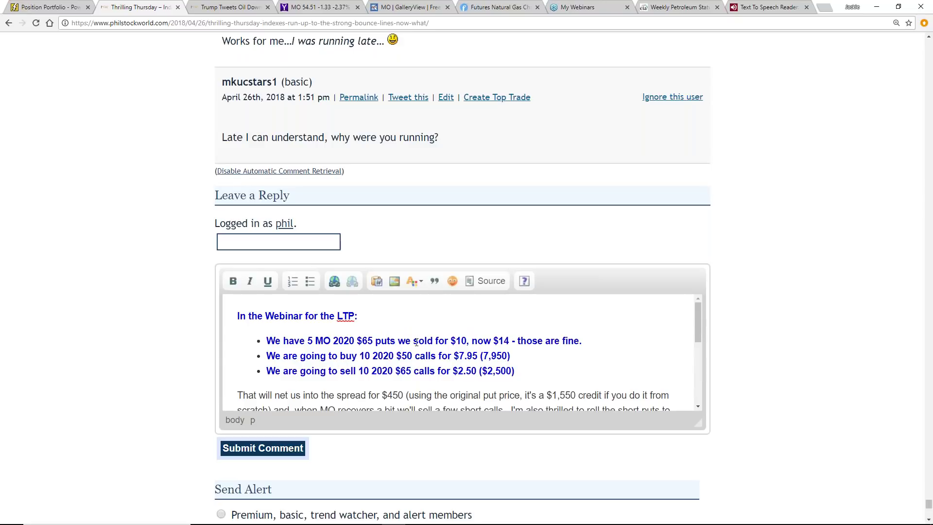
{"action": "scroll", "coordinate": [415, 341], "scroll_direction": "down", "scroll_amount": 2}
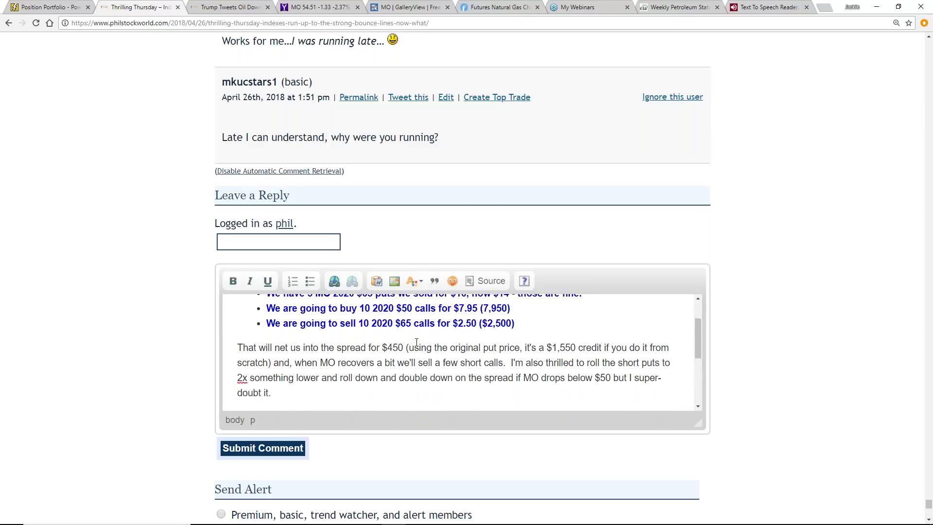
{"action": "scroll", "coordinate": [412, 341], "scroll_direction": "up", "scroll_amount": 2}
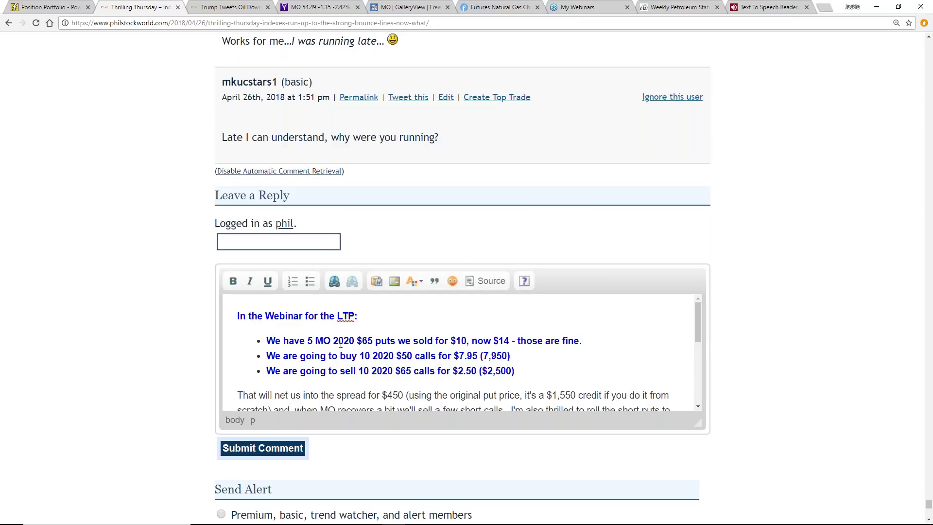
{"action": "scroll", "coordinate": [354, 357], "scroll_direction": "down", "scroll_amount": 1}
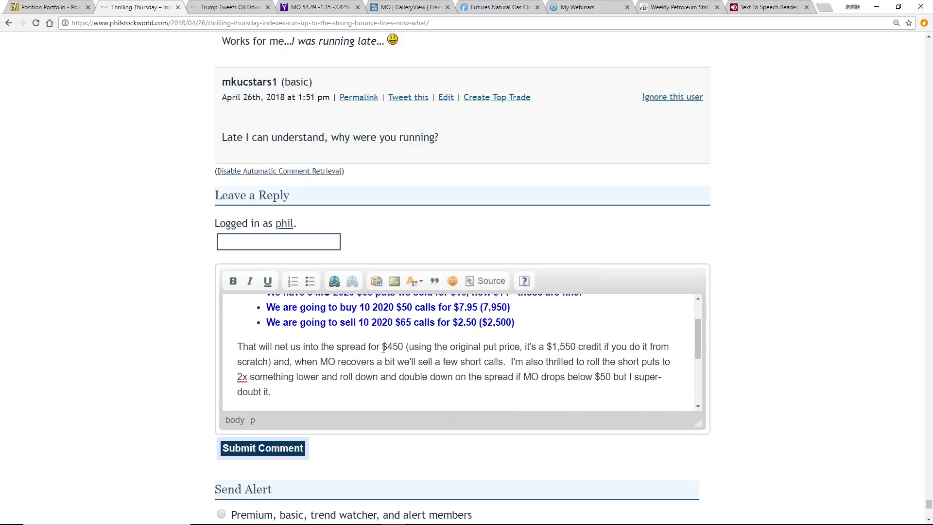
{"action": "scroll", "coordinate": [376, 352], "scroll_direction": "up", "scroll_amount": 1}
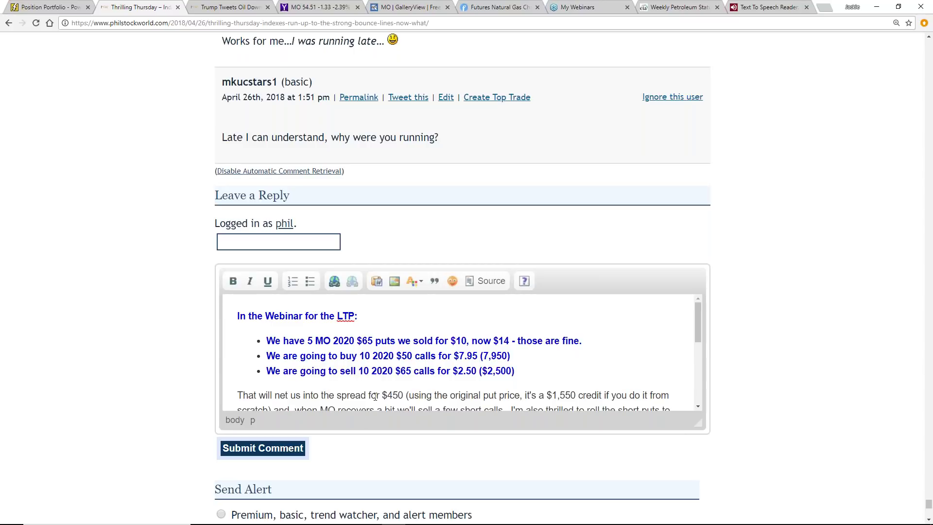
{"action": "scroll", "coordinate": [375, 397], "scroll_direction": "down", "scroll_amount": 1}
{"action": "scroll", "coordinate": [381, 385], "scroll_direction": "up", "scroll_amount": 1}
{"action": "scroll", "coordinate": [543, 381], "scroll_direction": "down", "scroll_amount": 1}
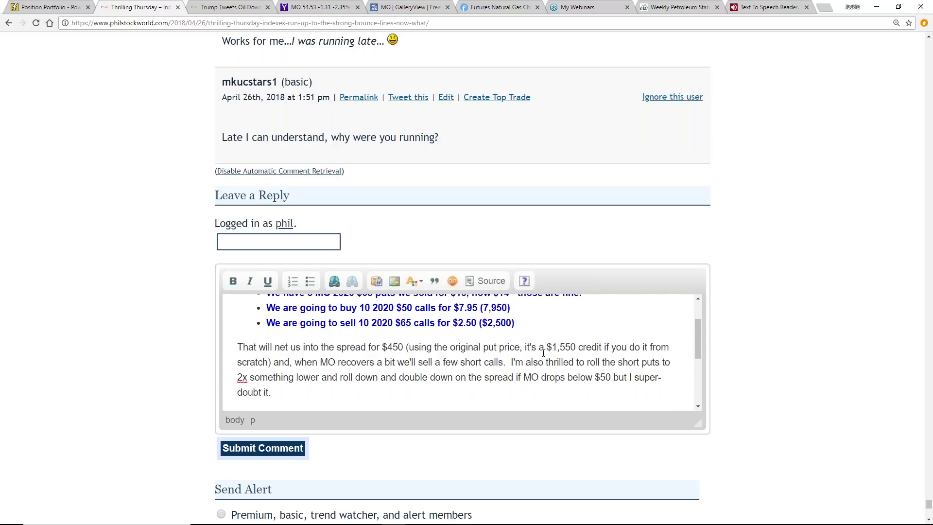
{"action": "type", "text": "Upside potential is a very nice $14,550."}
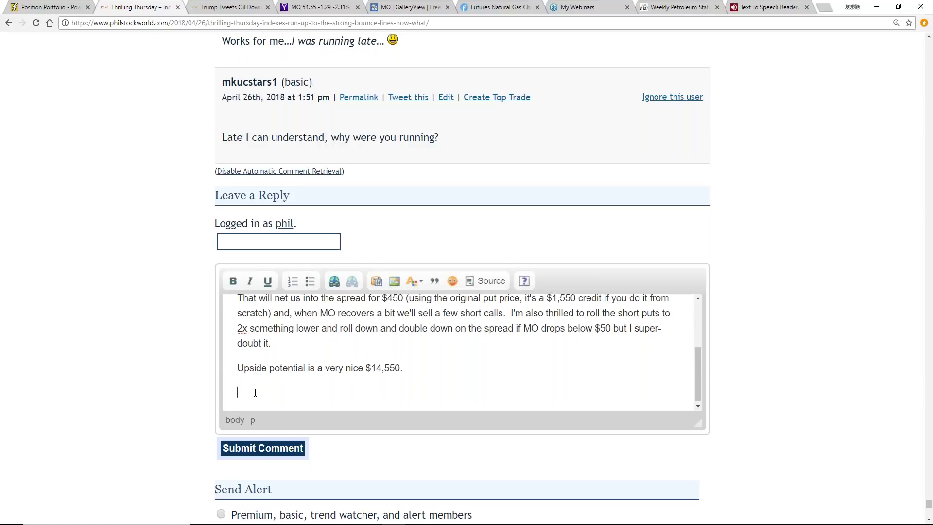
{"action": "key", "text": "ctrl+a"}
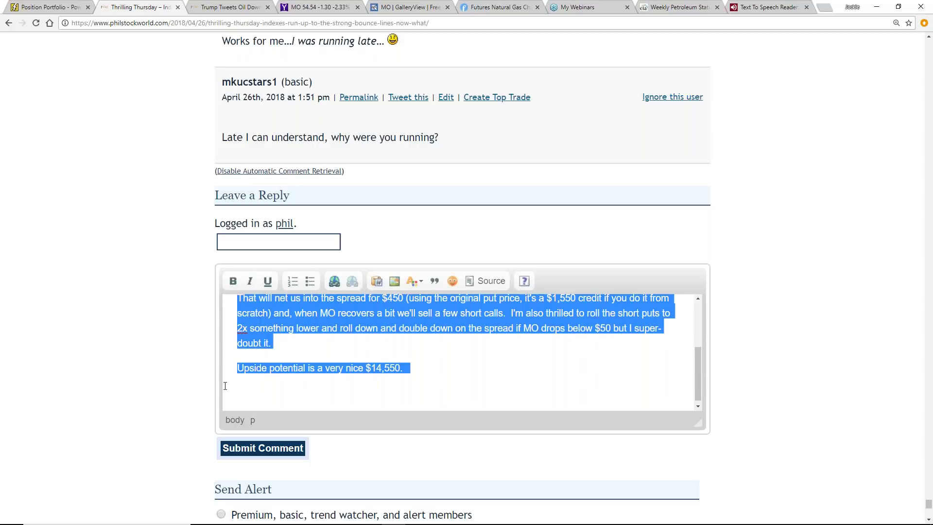
{"action": "key", "text": "ctrl+b"}
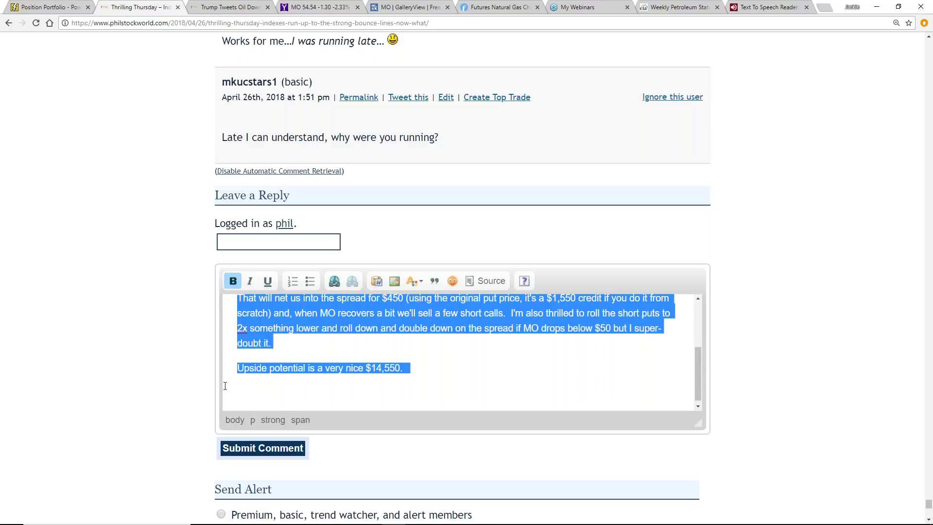
{"action": "left_click", "coordinate": [251, 362]}
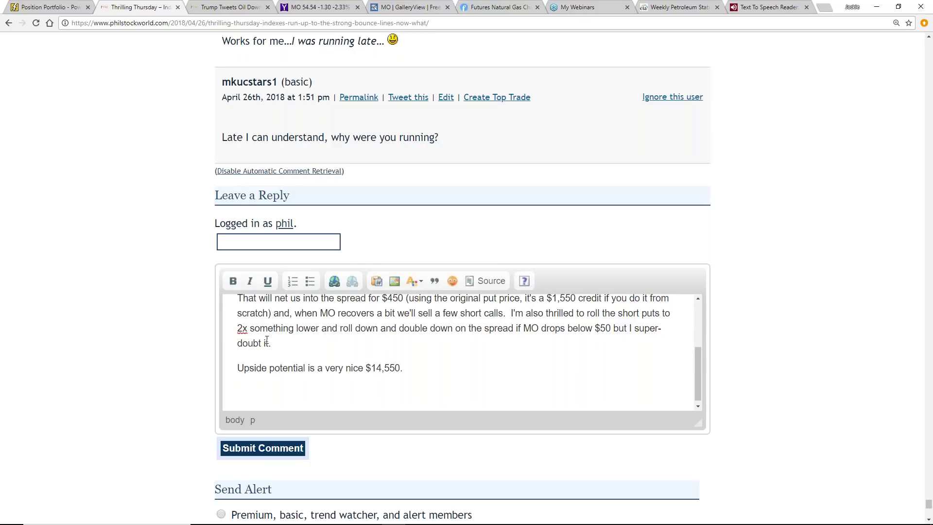
- Submit the finished MO spread comment to the post
{"action": "left_click", "coordinate": [264, 448]}
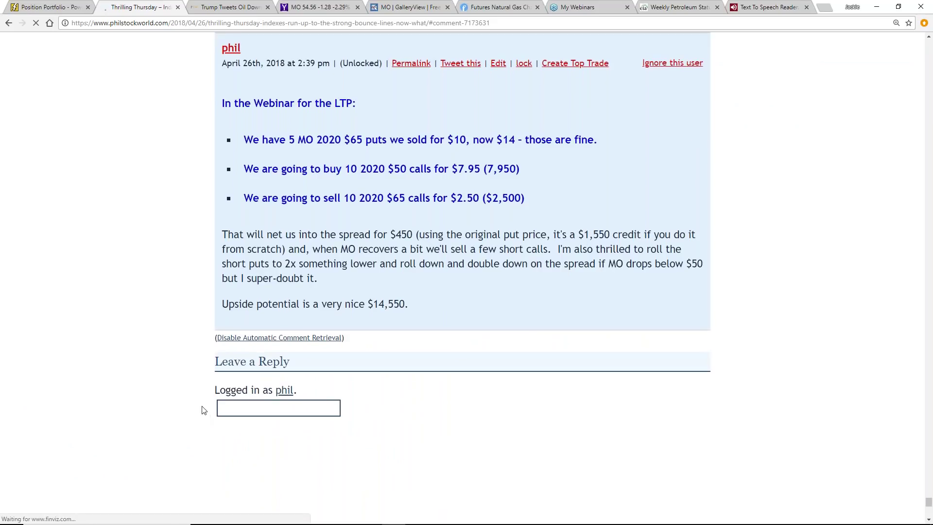
- Edit the posted MO comment to block-quote everything from the Webinar heading through the net-cost paragraph, and save the update
{"action": "left_click", "coordinate": [498, 64]}
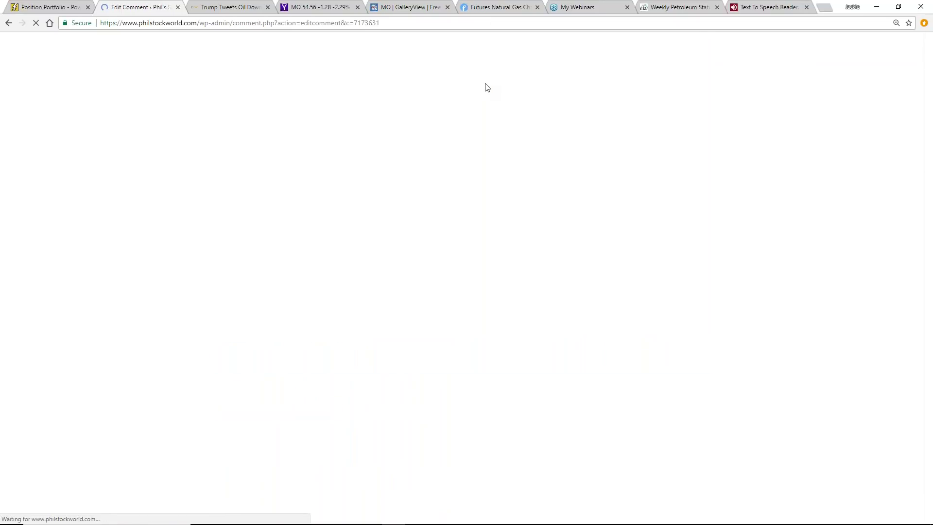
{"action": "left_click_drag", "start_coordinate": [194, 357], "coordinate": [221, 452]}
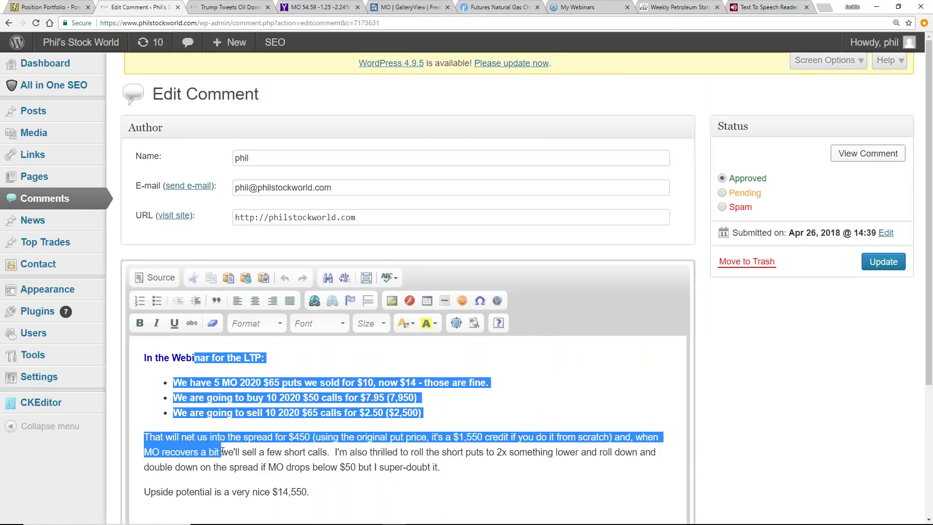
{"action": "left_click", "coordinate": [217, 301]}
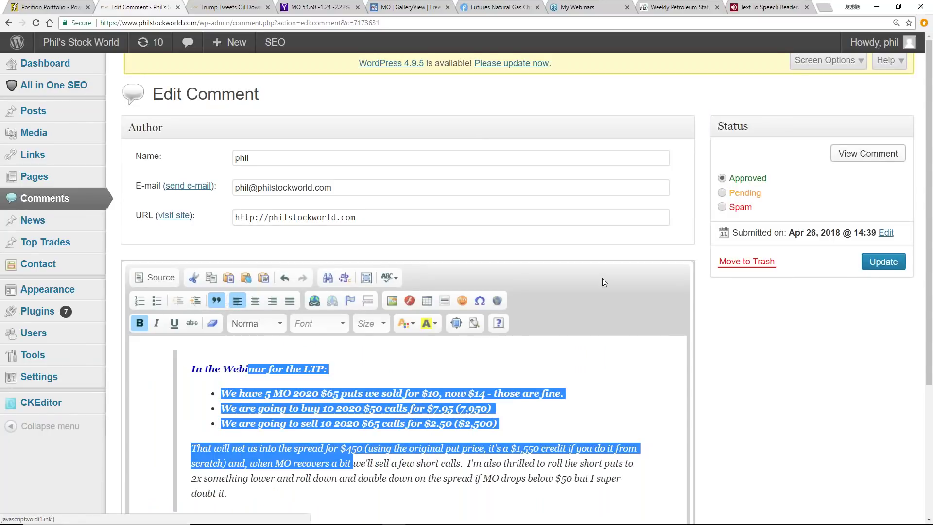
{"action": "left_click", "coordinate": [882, 262]}
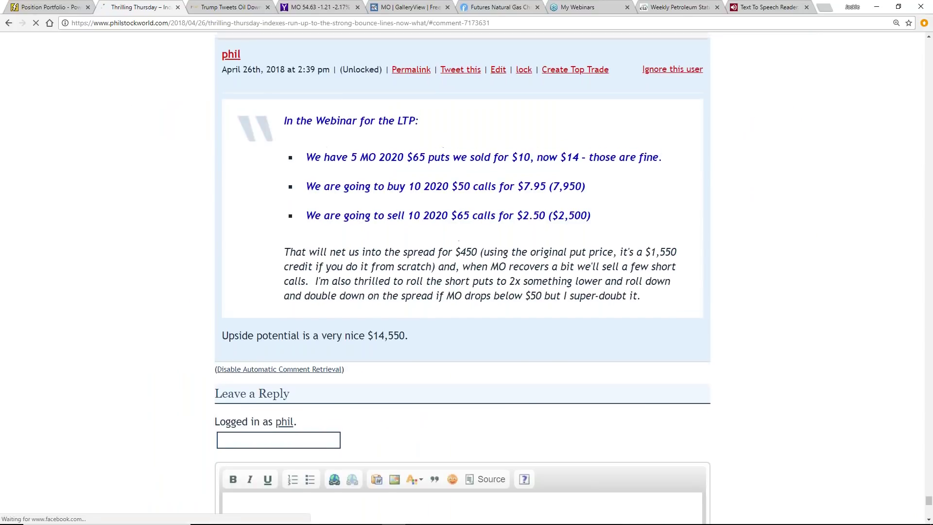
{"action": "scroll", "coordinate": [321, 274], "scroll_direction": "up", "scroll_amount": 5}
{"action": "scroll", "coordinate": [321, 274], "scroll_direction": "up", "scroll_amount": 2}
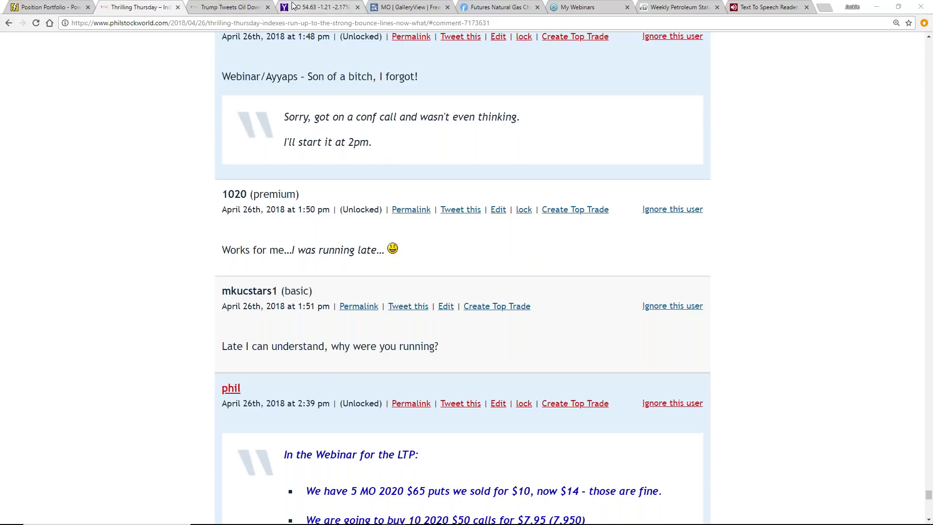
- Look up The Procter & Gamble Company (PG) on Yahoo Finance and view its annual income statement
{"action": "left_click", "coordinate": [308, 7]}
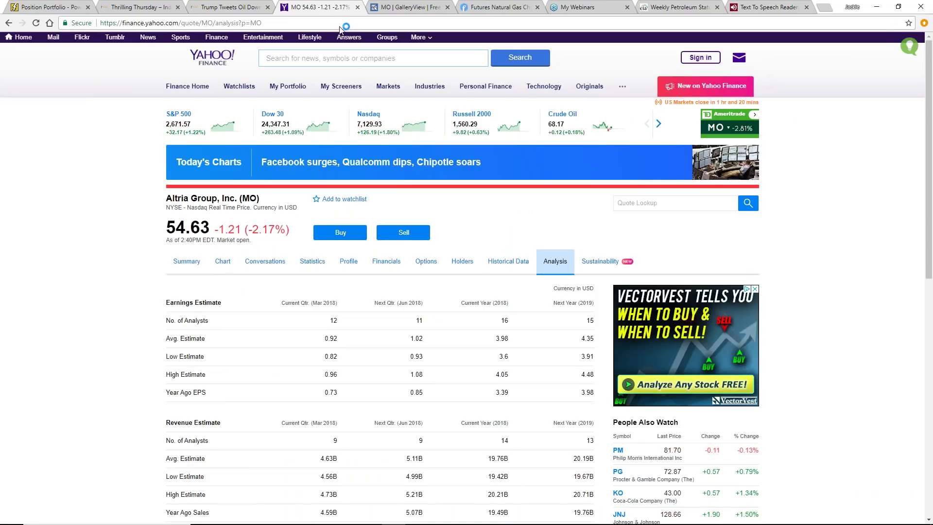
{"action": "left_click", "coordinate": [358, 60]}
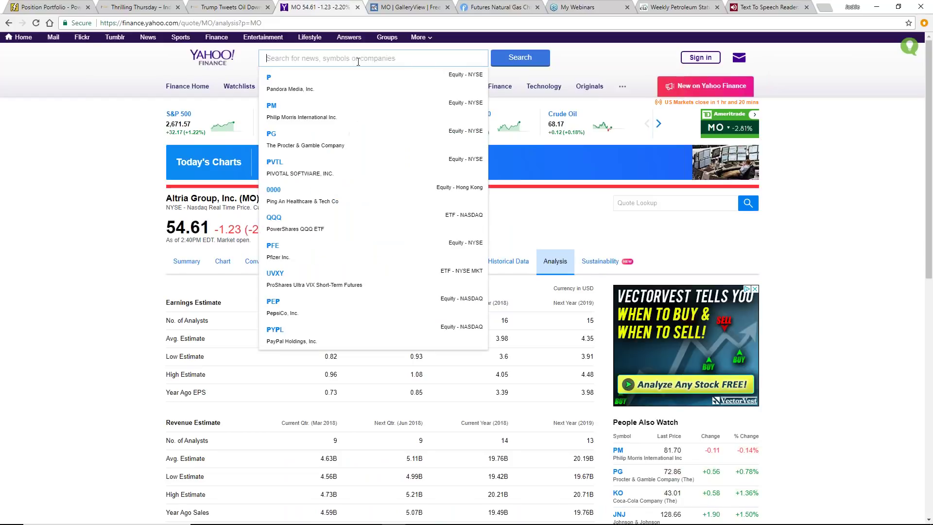
{"action": "left_click", "coordinate": [292, 139]}
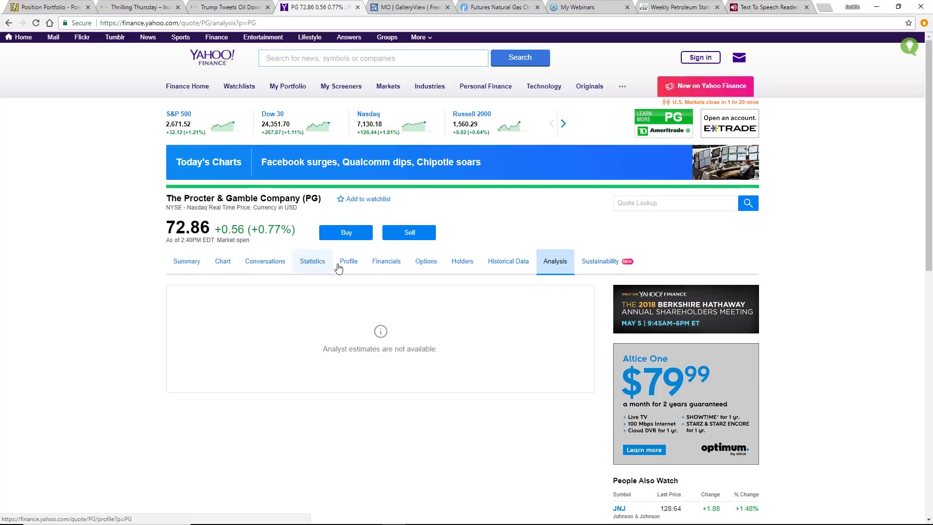
{"action": "left_click", "coordinate": [375, 263]}
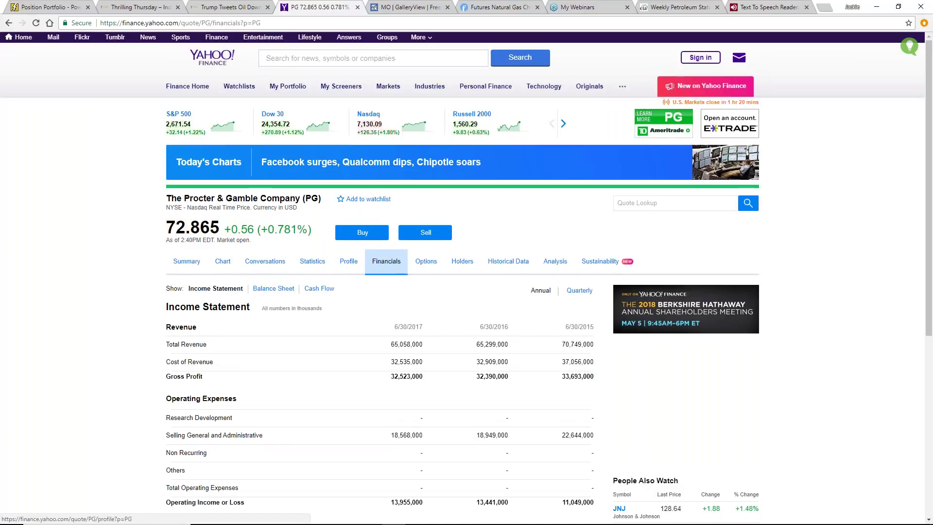
{"action": "scroll", "coordinate": [52, 258], "scroll_direction": "down", "scroll_amount": 3}
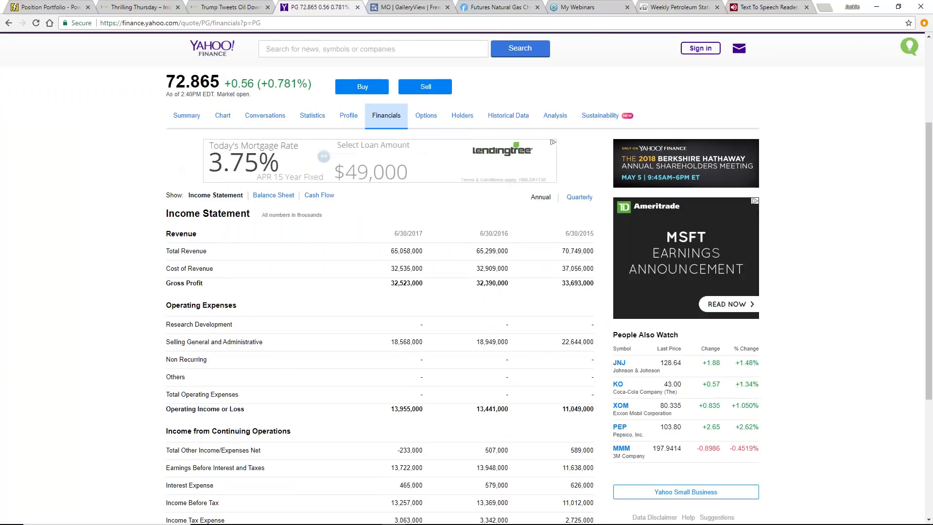
- Examine PG's summary figures and news, along with its statistics and profile pages
{"action": "left_click", "coordinate": [189, 121]}
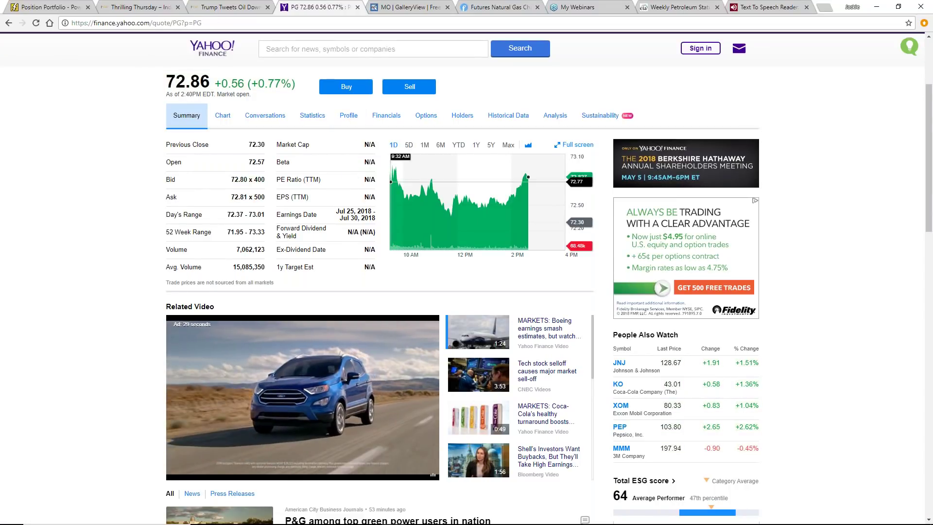
{"action": "scroll", "coordinate": [388, 359], "scroll_direction": "down", "scroll_amount": 6}
{"action": "scroll", "coordinate": [388, 360], "scroll_direction": "up", "scroll_amount": 3}
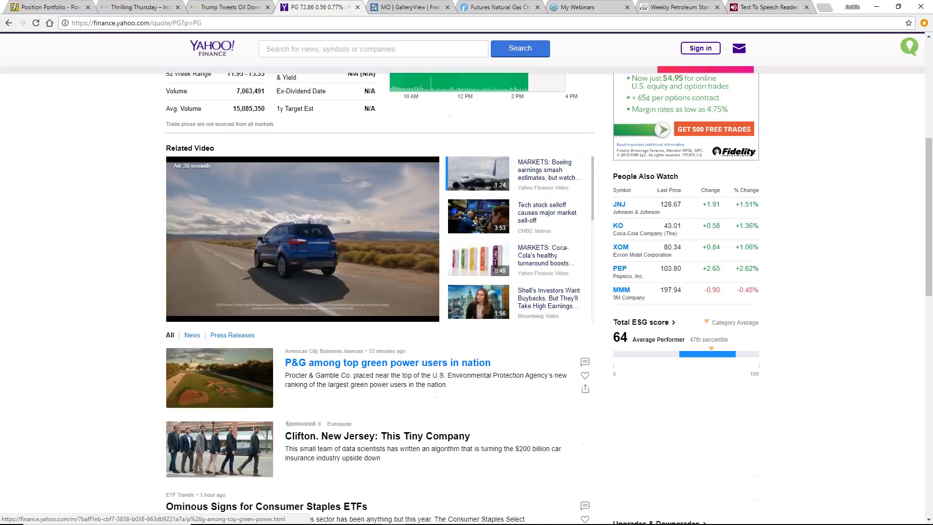
{"action": "scroll", "coordinate": [368, 258], "scroll_direction": "up", "scroll_amount": 5}
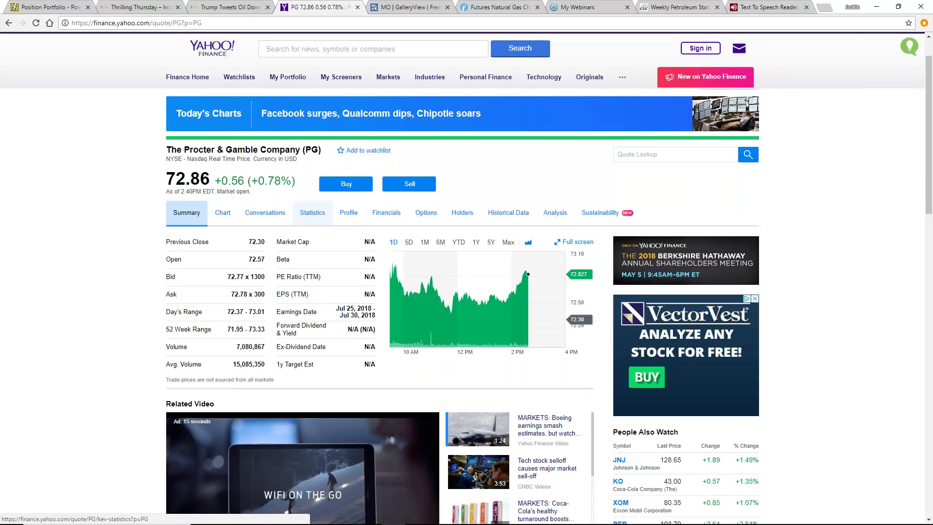
{"action": "left_click", "coordinate": [313, 216]}
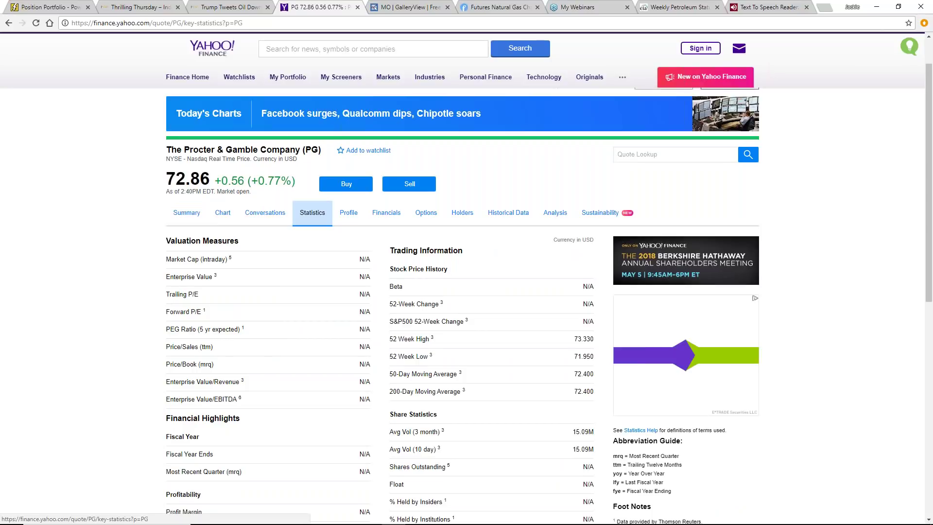
{"action": "left_click", "coordinate": [349, 216]}
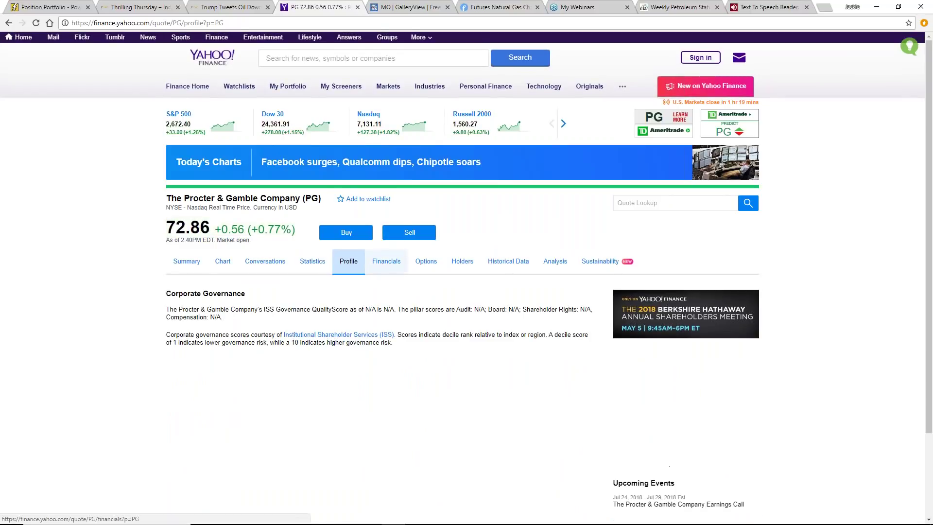
- Review PG's annual income statement from revenue down to net income, and check its analyst estimates and quote summary
{"action": "left_click", "coordinate": [384, 268]}
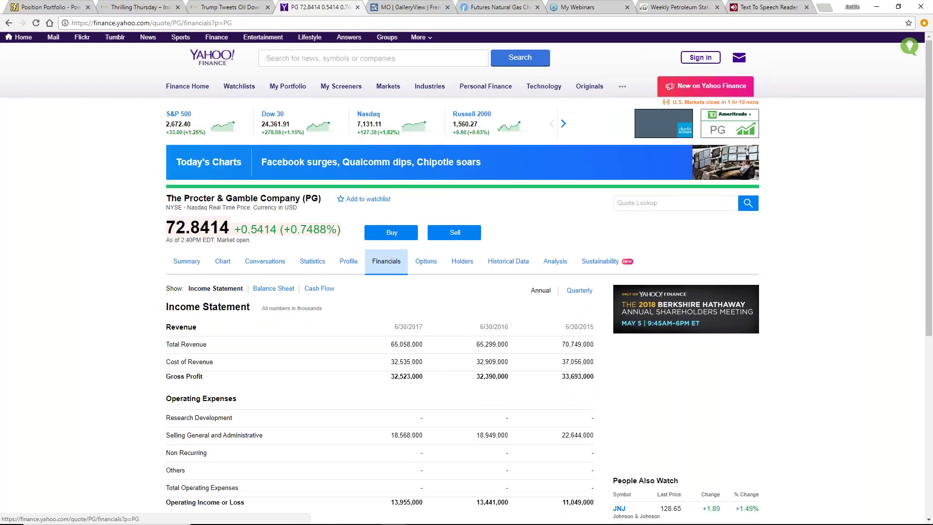
{"action": "scroll", "coordinate": [337, 310], "scroll_direction": "down", "scroll_amount": 6}
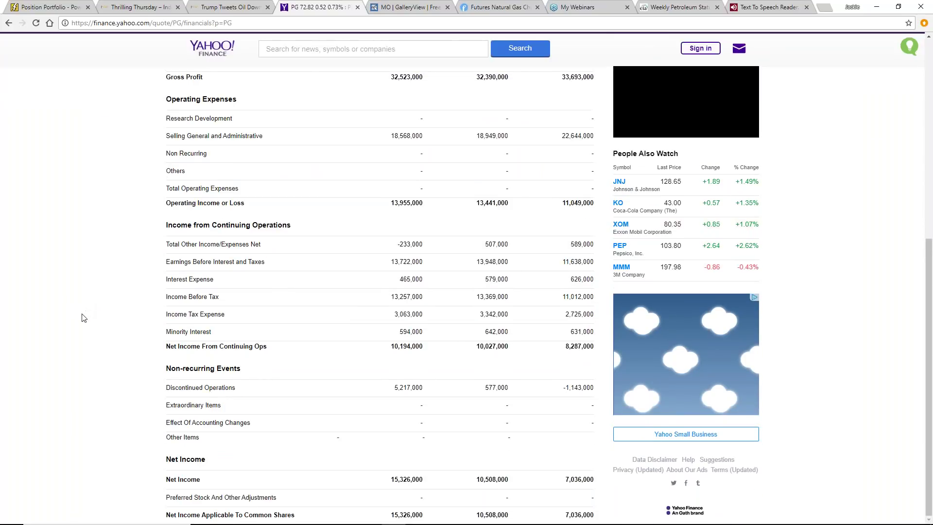
{"action": "scroll", "coordinate": [86, 316], "scroll_direction": "up", "scroll_amount": 3}
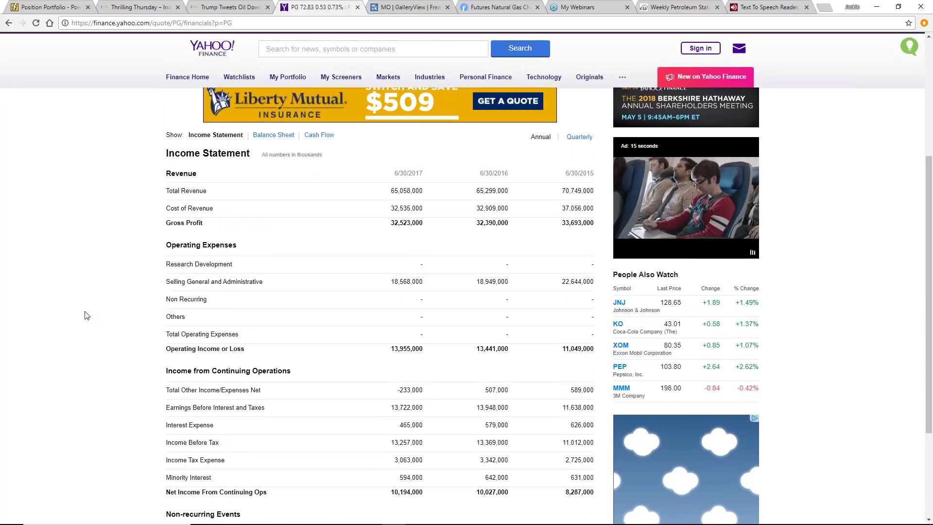
{"action": "scroll", "coordinate": [86, 316], "scroll_direction": "down", "scroll_amount": 3}
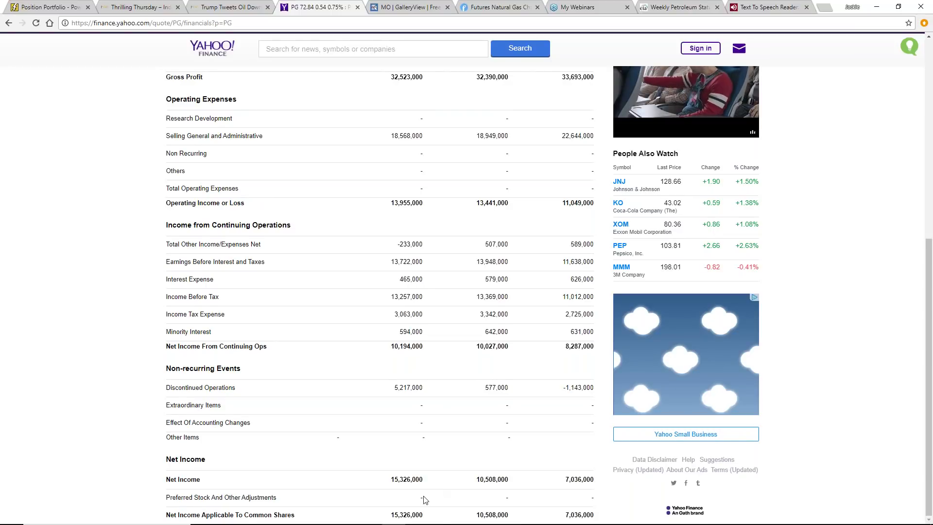
{"action": "scroll", "coordinate": [422, 486], "scroll_direction": "up", "scroll_amount": 4}
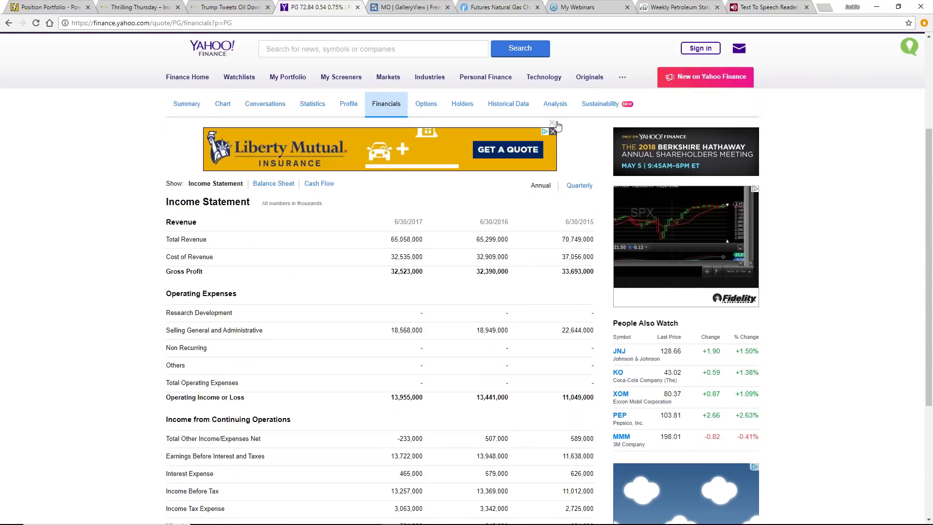
{"action": "left_click", "coordinate": [554, 101]}
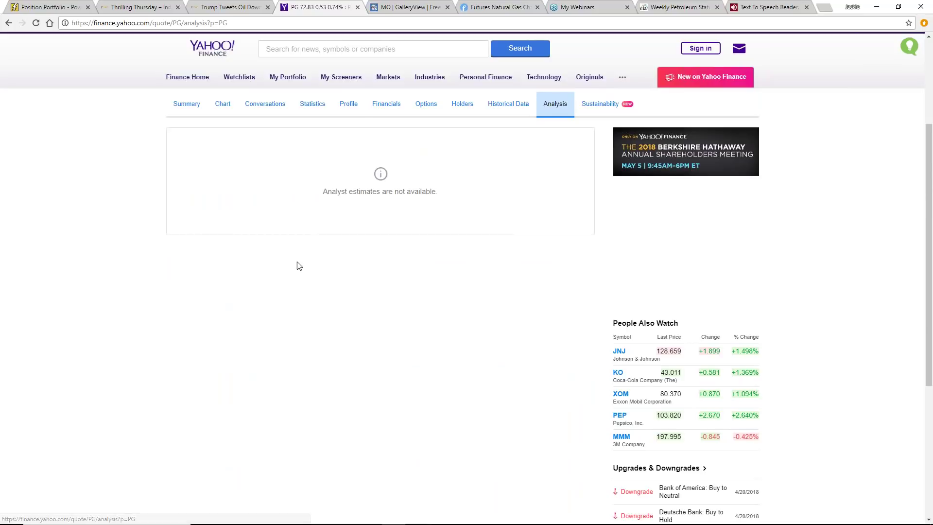
{"action": "left_click", "coordinate": [189, 108]}
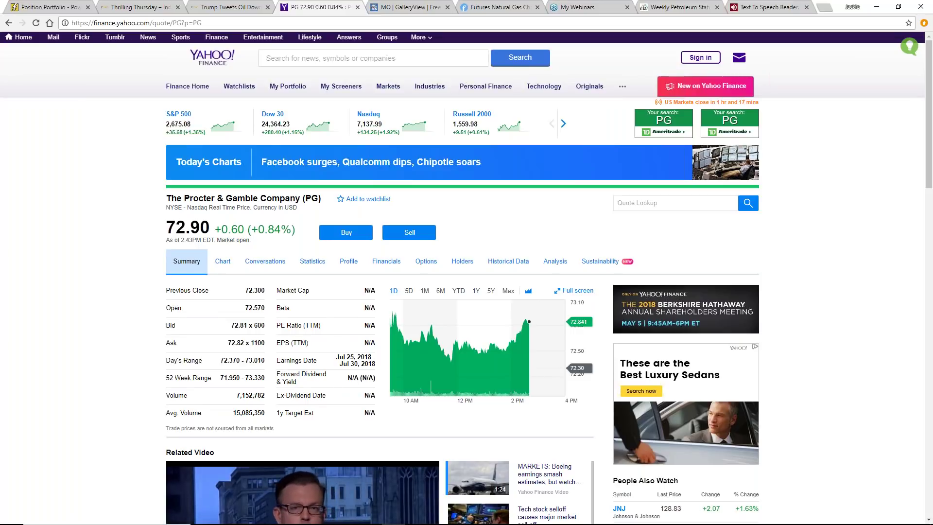
- Switch to StockCharts and load the GalleryView charts for PG
{"action": "left_click", "coordinate": [394, 7]}
{"action": "scroll", "coordinate": [440, 141], "scroll_direction": "up", "scroll_amount": 15}
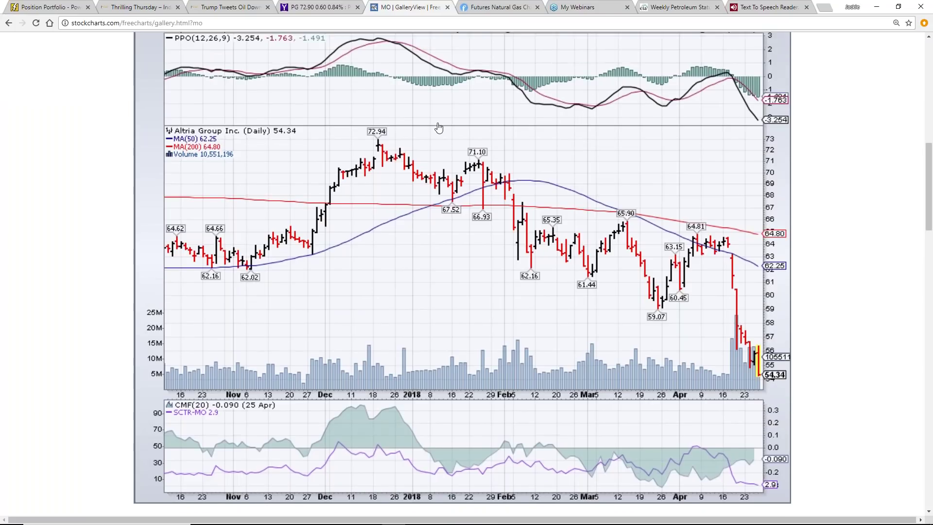
{"action": "left_click", "coordinate": [527, 149]}
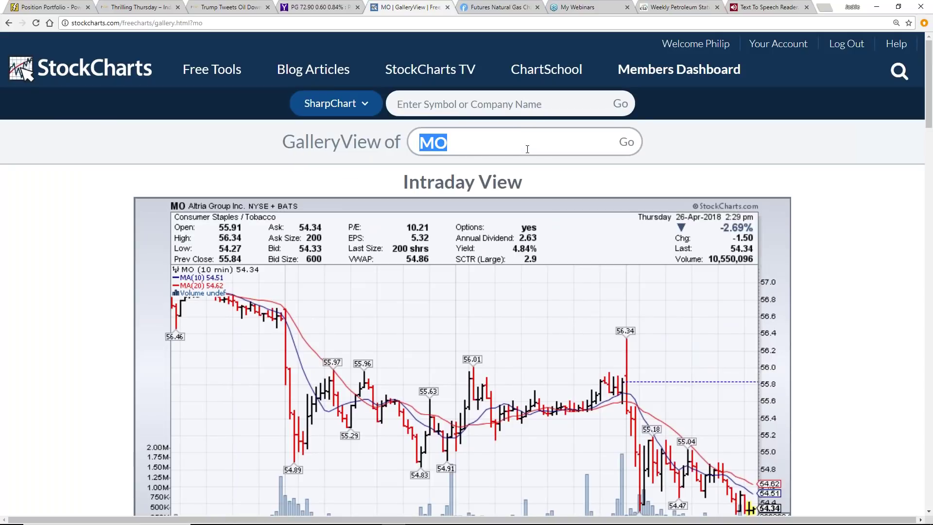
{"action": "type", "text": "PG"}
{"action": "key", "text": "Return"}
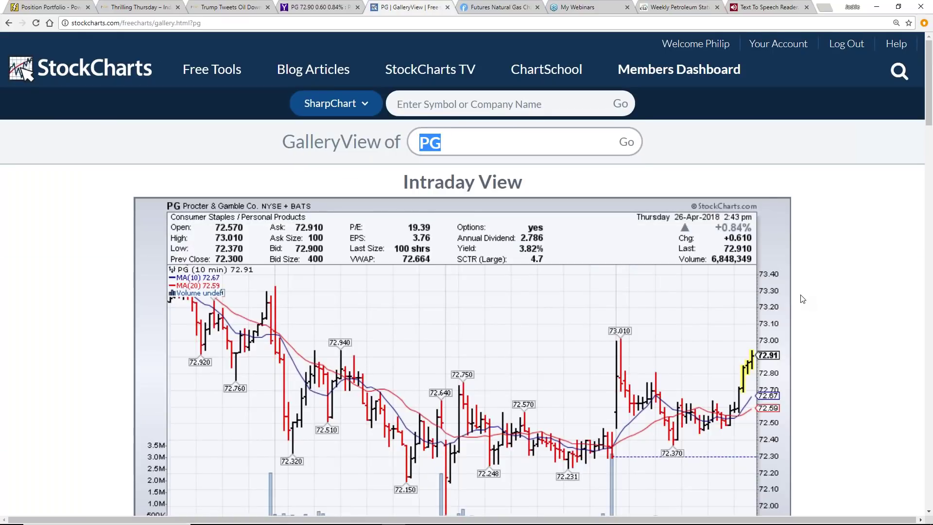
- Examine PG's daily and weekly price charts, comparing the recent decline with earlier highs and lows
{"action": "scroll", "coordinate": [802, 298], "scroll_direction": "down", "scroll_amount": 15}
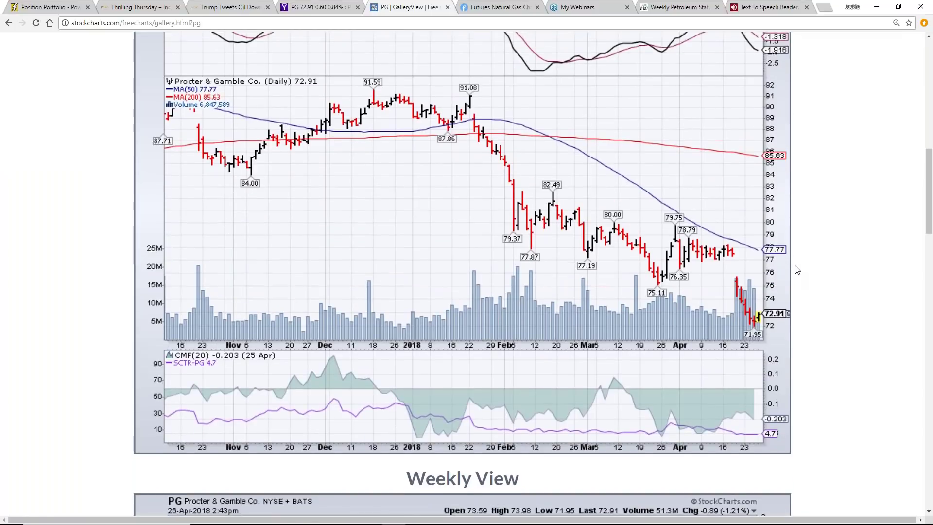
{"action": "scroll", "coordinate": [797, 270], "scroll_direction": "up", "scroll_amount": 1}
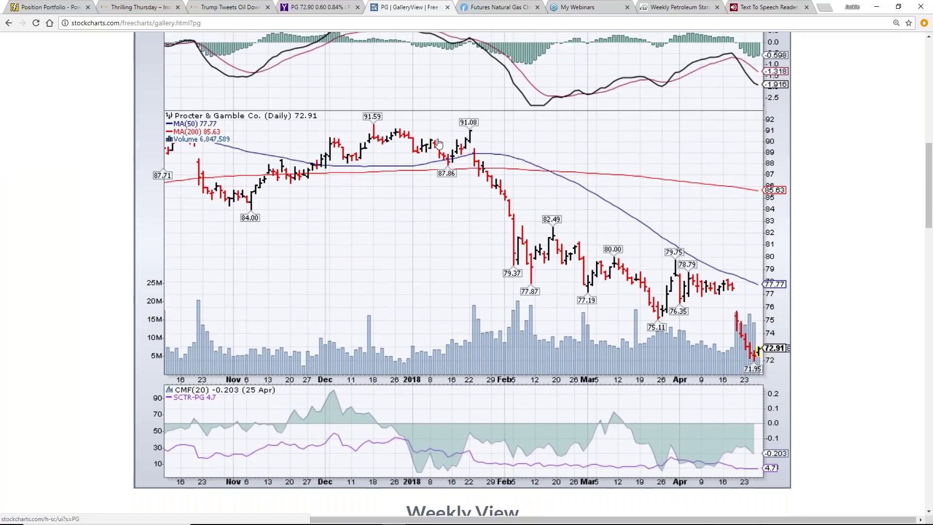
{"action": "scroll", "coordinate": [493, 176], "scroll_direction": "down", "scroll_amount": 10}
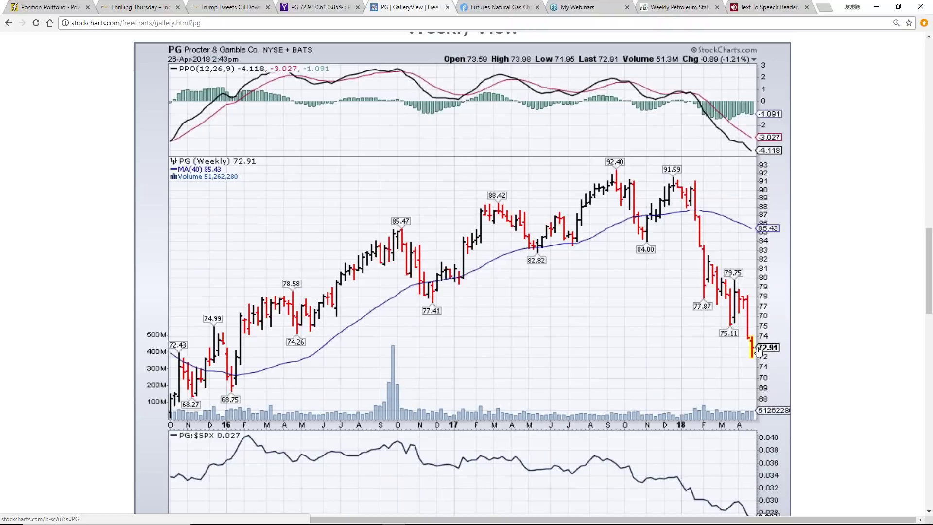
{"action": "scroll", "coordinate": [758, 350], "scroll_direction": "down", "scroll_amount": 2}
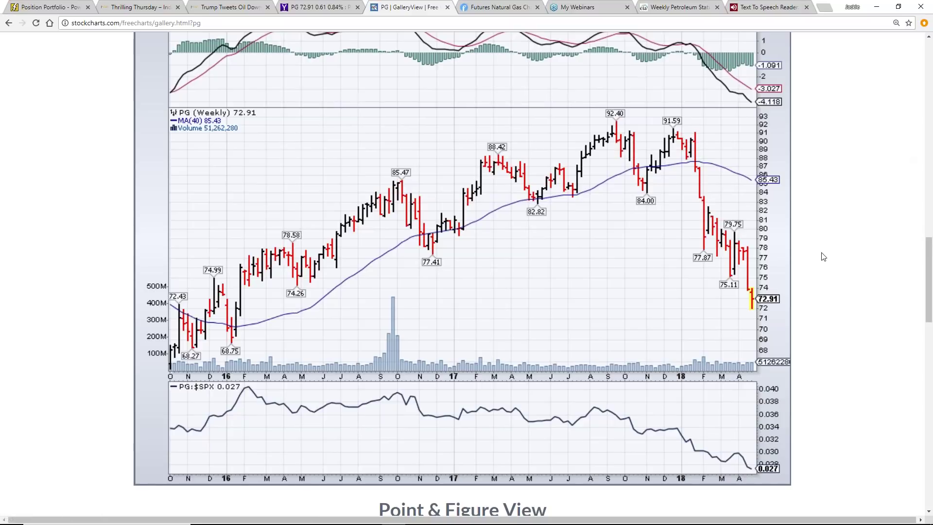
{"action": "scroll", "coordinate": [837, 228], "scroll_direction": "up", "scroll_amount": 6}
{"action": "scroll", "coordinate": [836, 229], "scroll_direction": "up", "scroll_amount": 9}
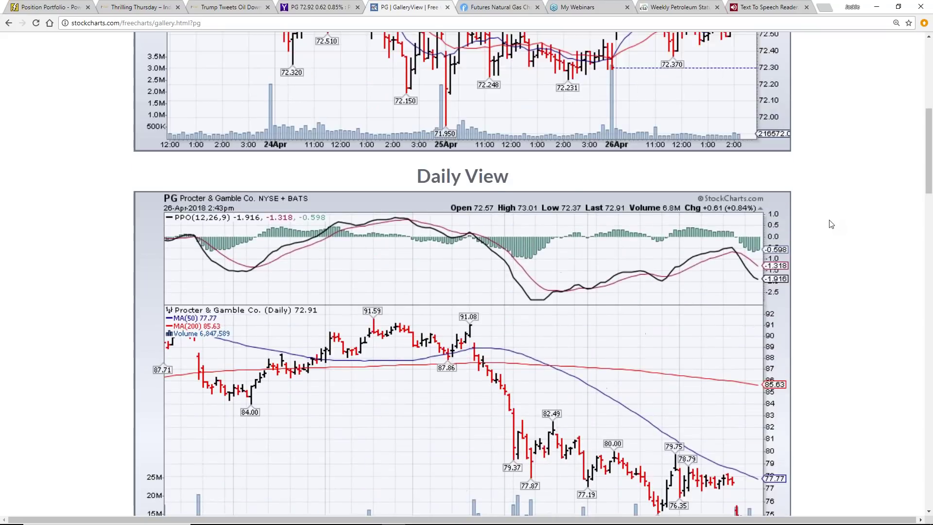
{"action": "scroll", "coordinate": [831, 223], "scroll_direction": "up", "scroll_amount": 5}
{"action": "scroll", "coordinate": [821, 236], "scroll_direction": "down", "scroll_amount": 13}
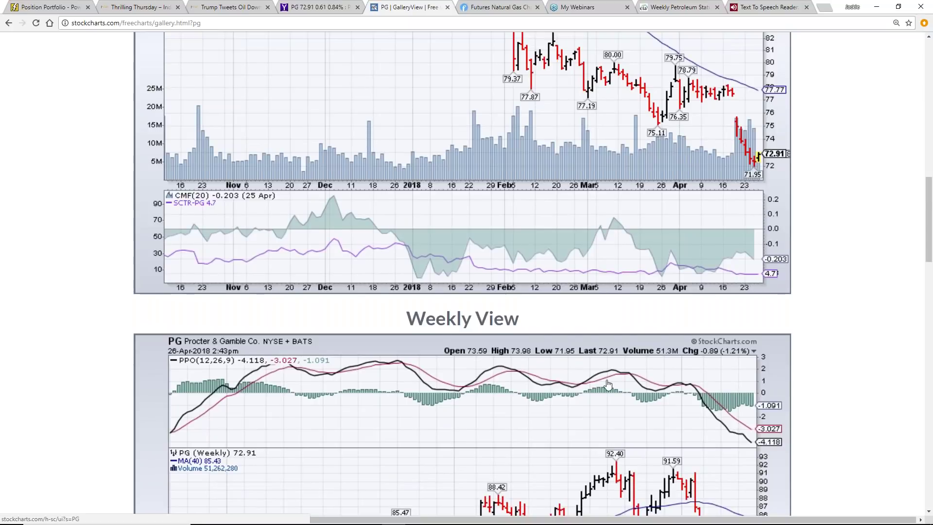
{"action": "scroll", "coordinate": [608, 383], "scroll_direction": "down", "scroll_amount": 7}
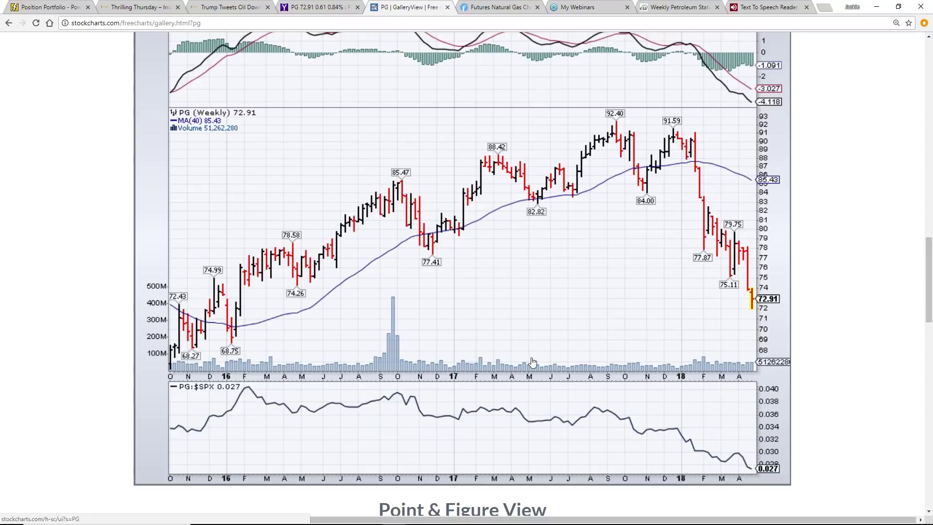
- Switch to the trading platform and load the option chain for PG in place of MO
{"action": "mouse_move", "coordinate": [396, 516]}
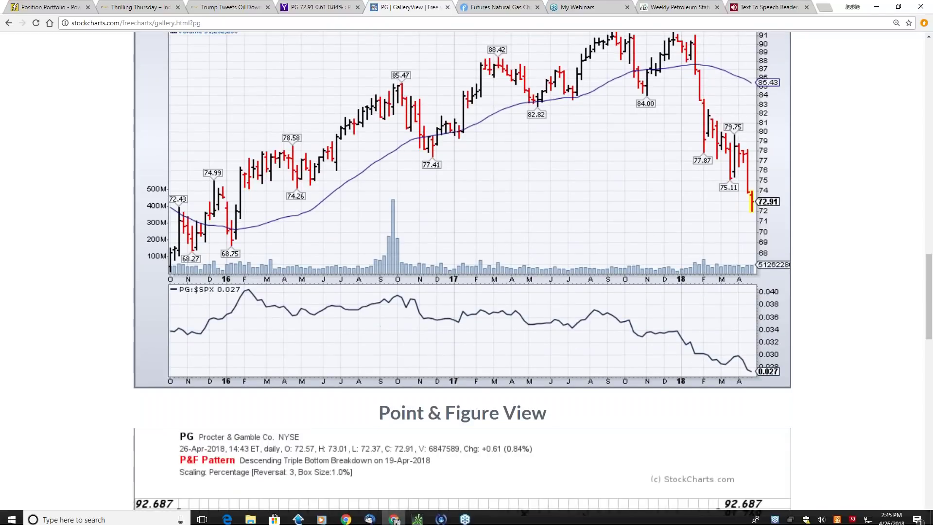
{"action": "left_click", "coordinate": [417, 515]}
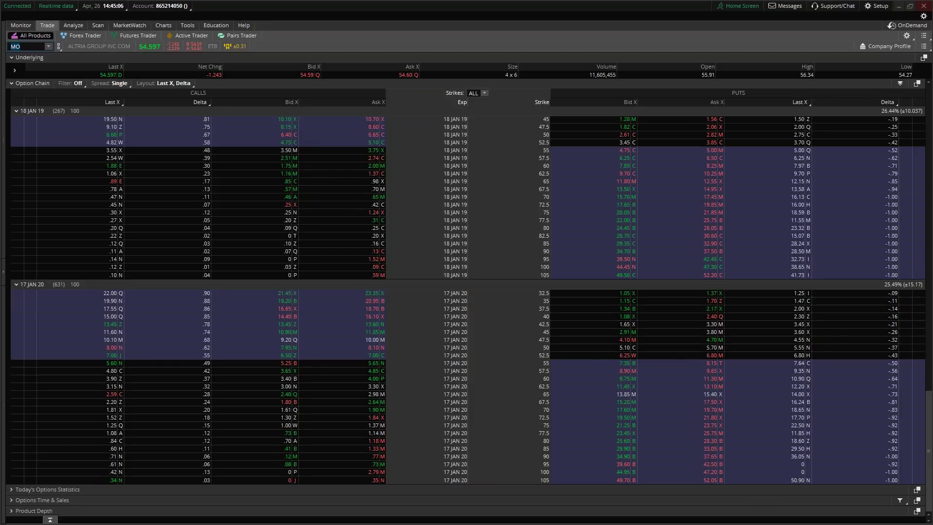
{"action": "key", "text": "BackSpace"}
{"action": "type", "text": "PG"}
{"action": "key", "text": "Return"}
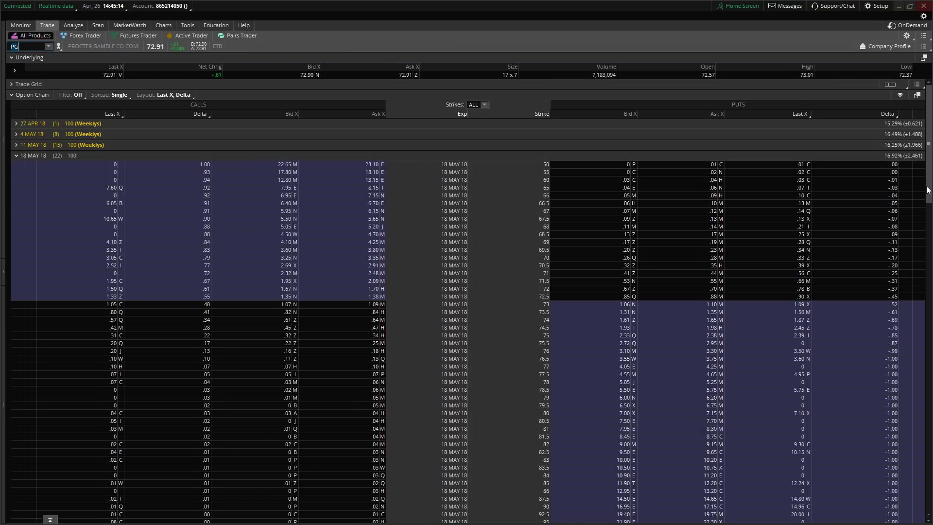
- Examine the January 2019 and January 2020 calls and puts in PG's option chain
{"action": "scroll", "coordinate": [930, 315], "scroll_direction": "down", "scroll_amount": 9}
{"action": "scroll", "coordinate": [929, 315], "scroll_direction": "down", "scroll_amount": 15}
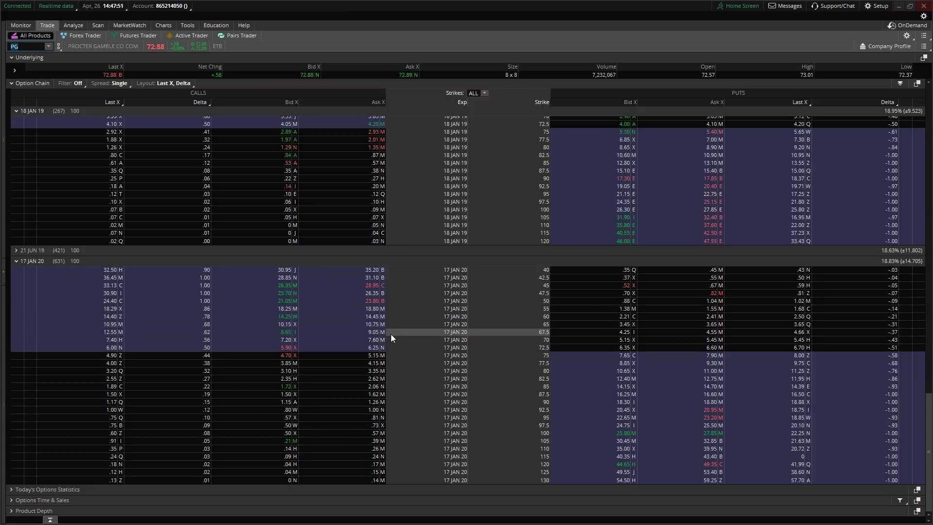
{"action": "type", "text": "PC"}
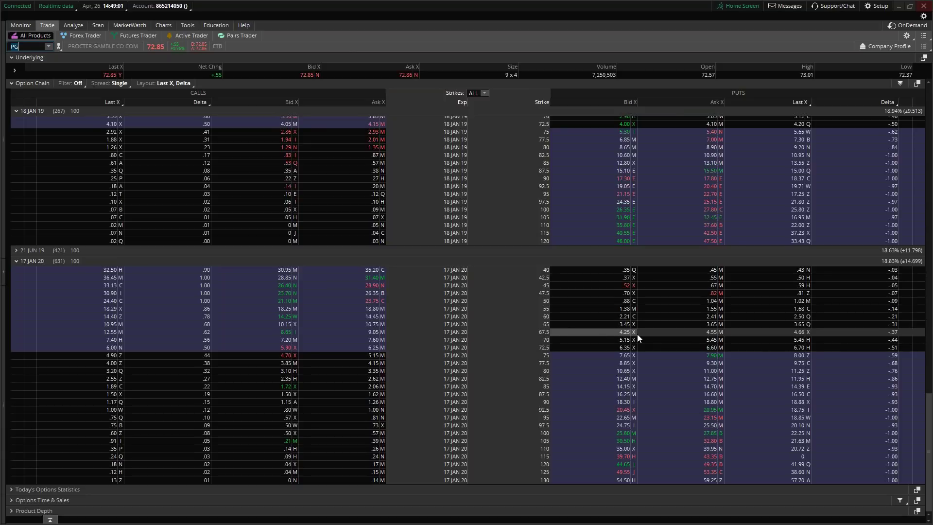
{"action": "type", "text": "PC"}
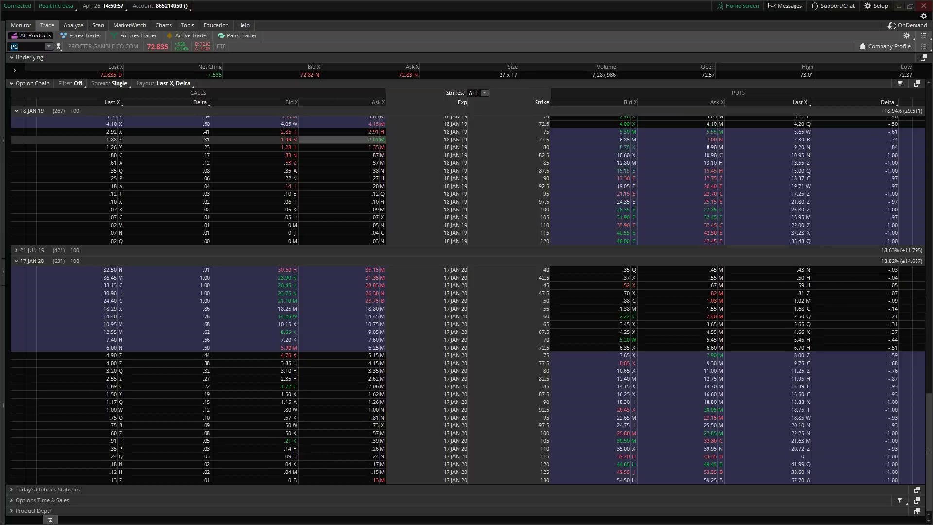
- Draft a limit order to sell 10 PG 17 JAN 20 65 puts at 3.50 and preview its confirmation without sending it
{"action": "left_click", "coordinate": [660, 327]}
{"action": "right_click", "coordinate": [660, 326]}
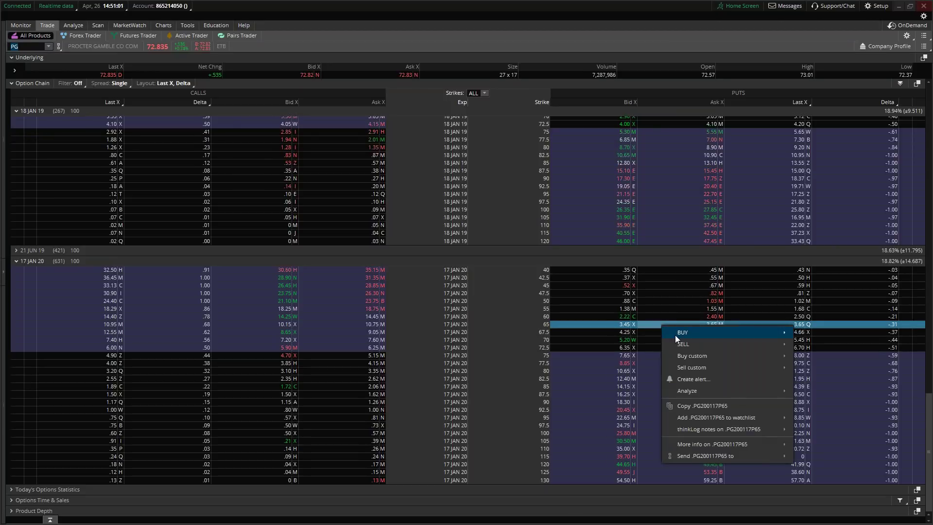
{"action": "mouse_move", "coordinate": [692, 348]}
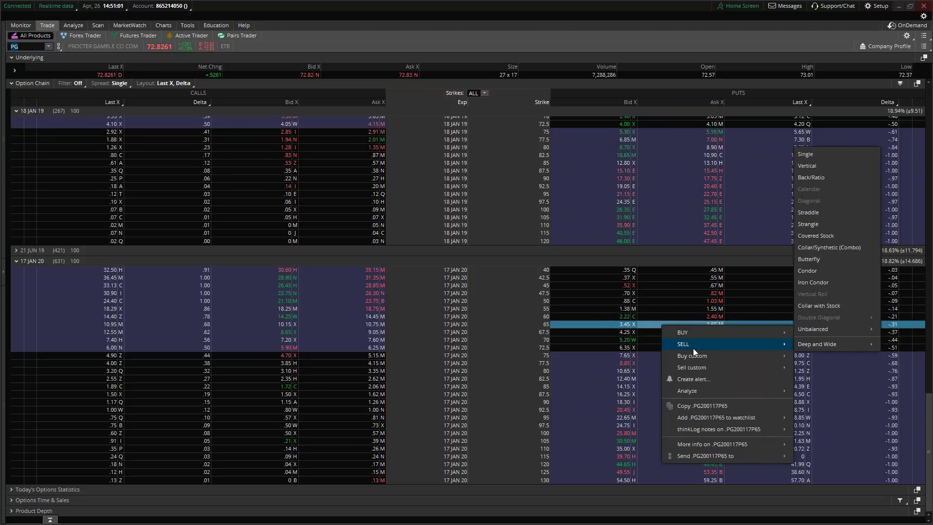
{"action": "left_click", "coordinate": [807, 156]}
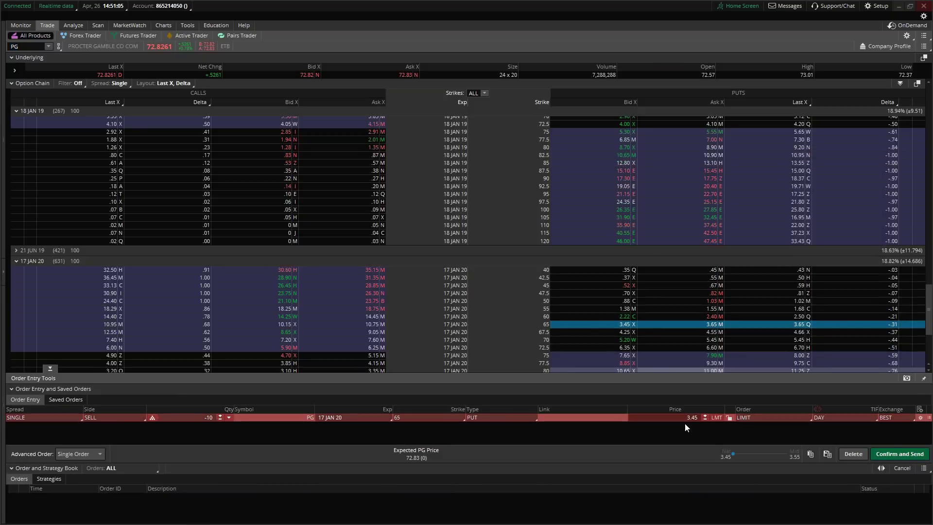
{"action": "left_click", "coordinate": [705, 415]}
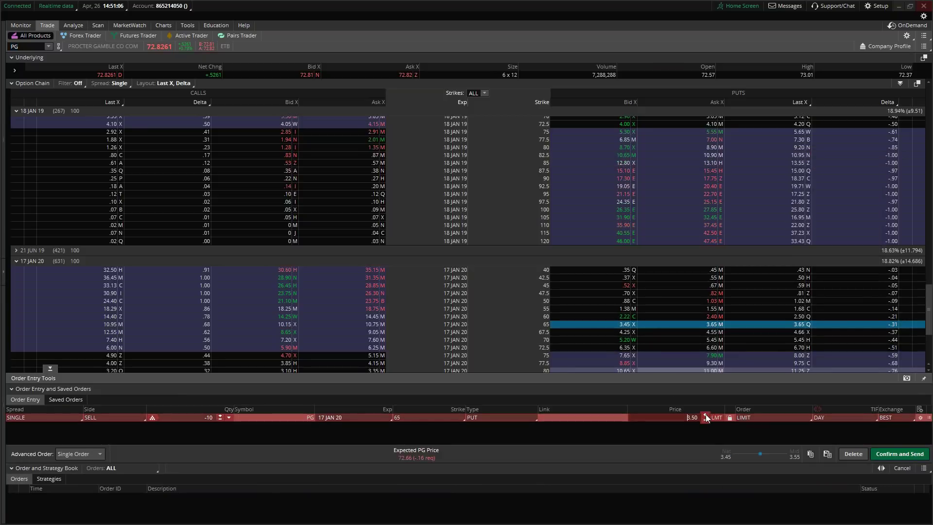
{"action": "left_click", "coordinate": [907, 454]}
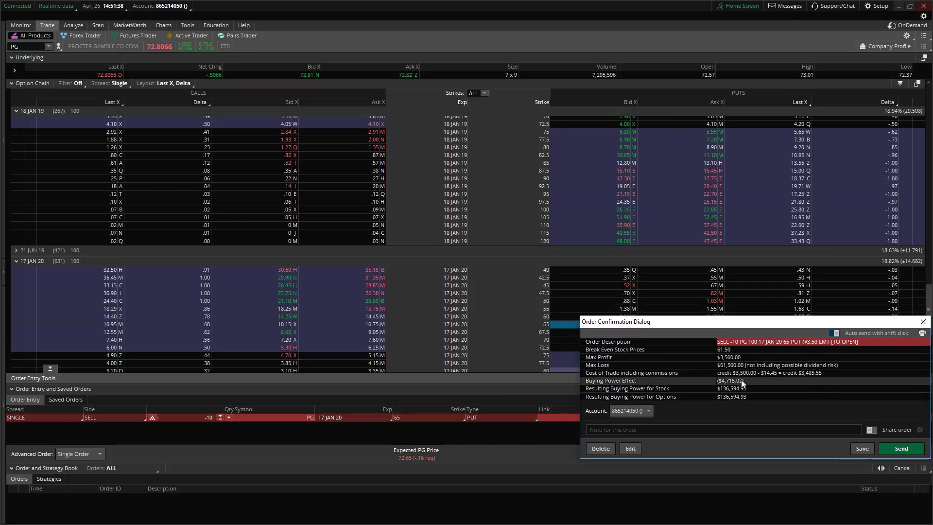
{"action": "left_click", "coordinate": [923, 322]}
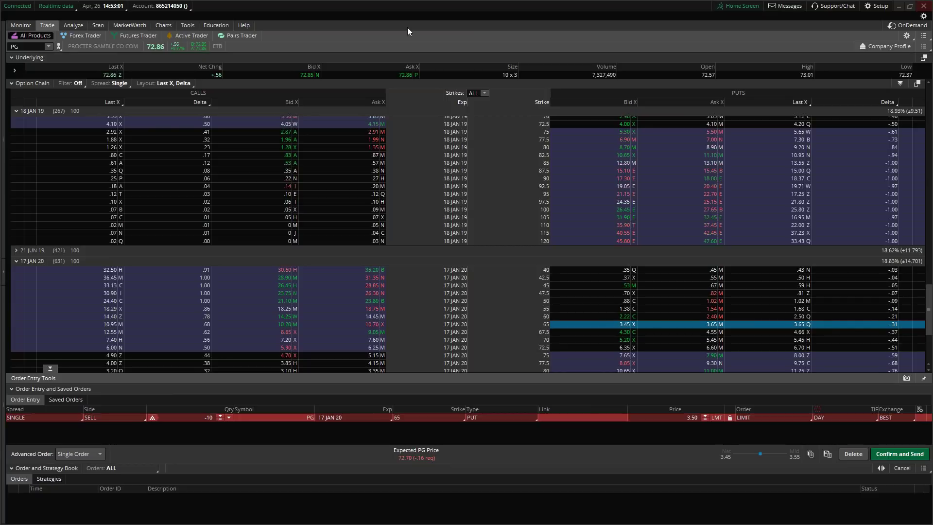
- Load MO's option chain, collapse the order entry area and view the January 2019 and January 2020 options
{"action": "left_click", "coordinate": [22, 47]}
{"action": "type", "text": "MO"}
{"action": "key", "text": "Return"}
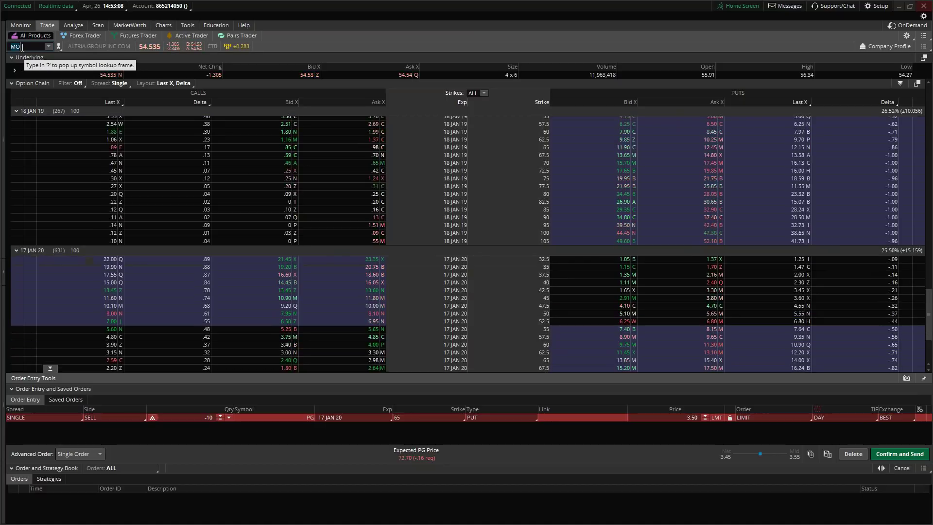
{"action": "left_click", "coordinate": [51, 377]}
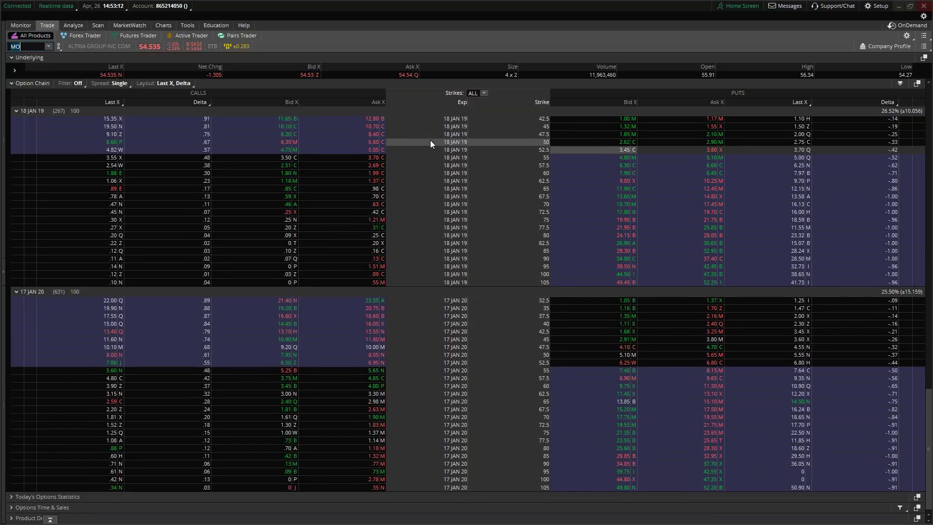
{"action": "scroll", "coordinate": [421, 175], "scroll_direction": "up", "scroll_amount": 2}
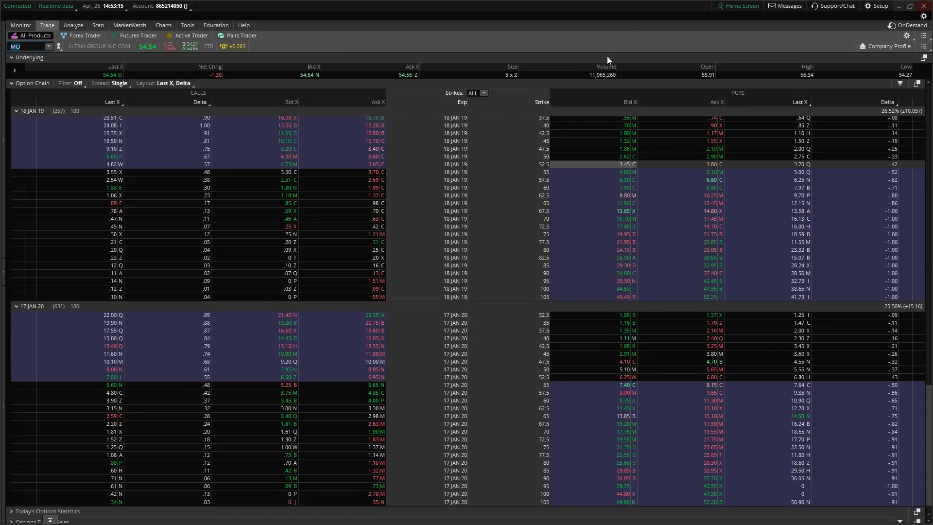
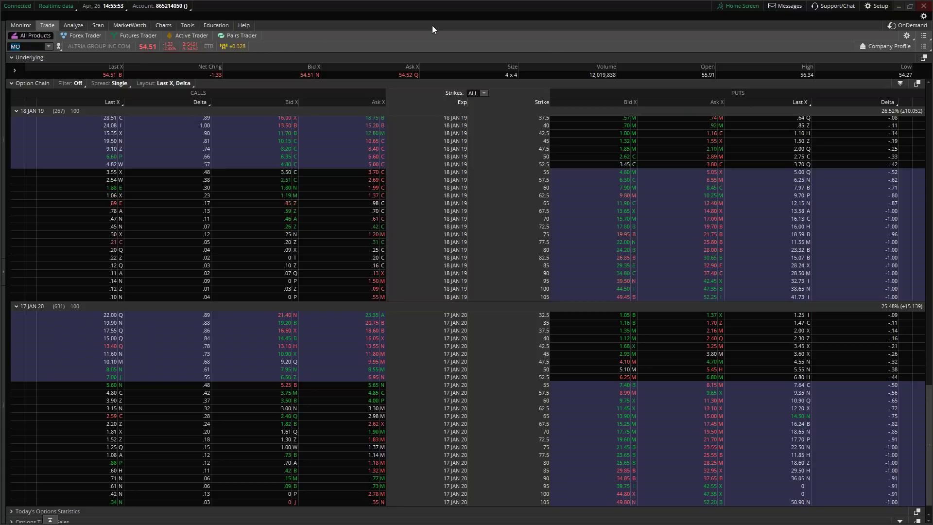
- Switch to Yahoo Finance in the browser and look up the L Brands (LB) quote summary
{"action": "left_click", "coordinate": [900, 6]}
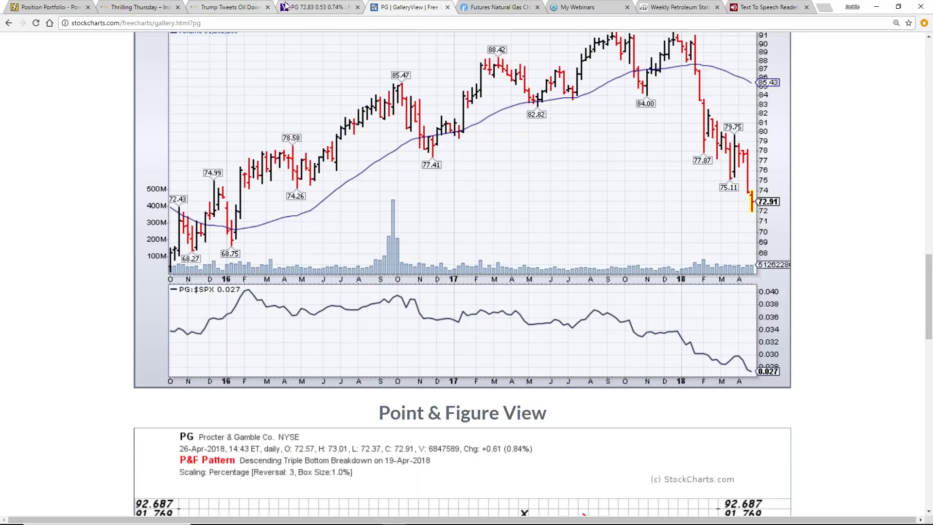
{"action": "left_click", "coordinate": [301, 7]}
{"action": "left_click", "coordinate": [296, 60]}
{"action": "type", "text": "lb"}
{"action": "key", "text": "Return"}
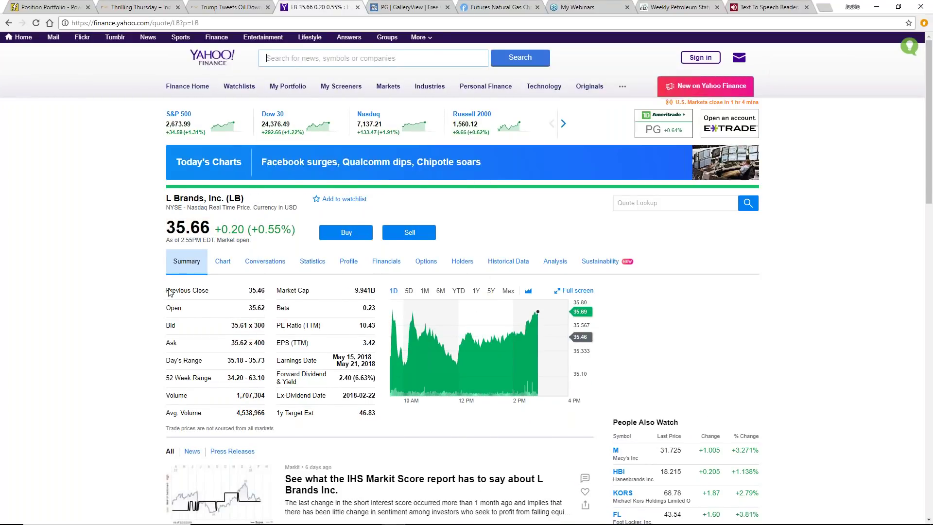
{"action": "scroll", "coordinate": [103, 270], "scroll_direction": "down", "scroll_amount": 2}
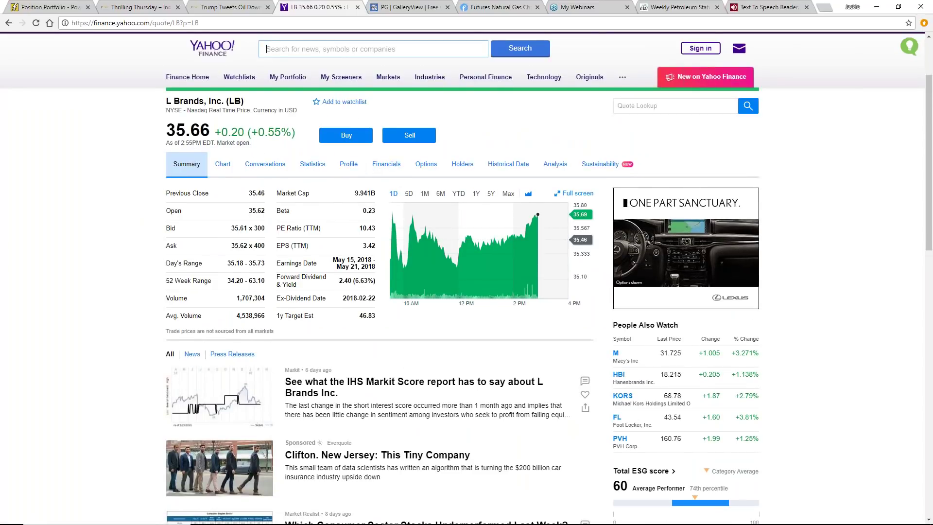
- Review LB's annual income statement from revenue down to net income
{"action": "left_click", "coordinate": [387, 166]}
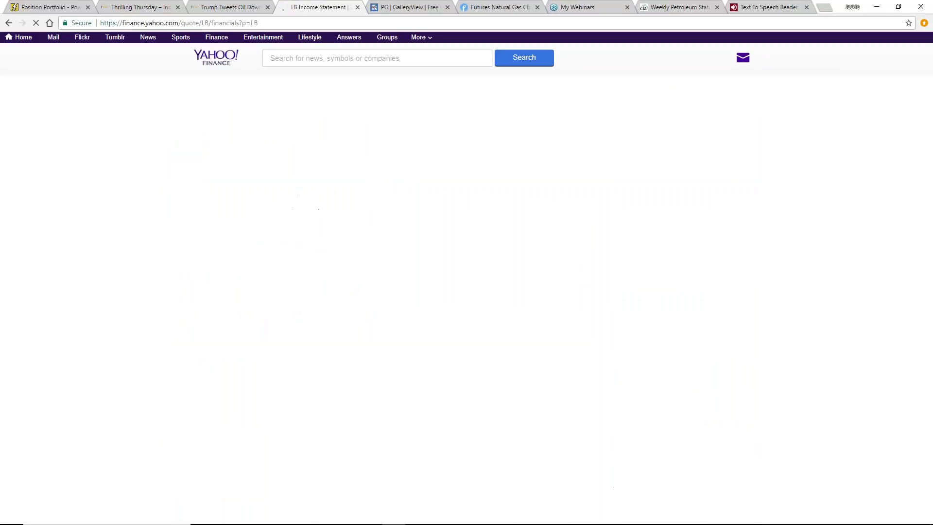
{"action": "scroll", "coordinate": [48, 268], "scroll_direction": "down", "scroll_amount": 7}
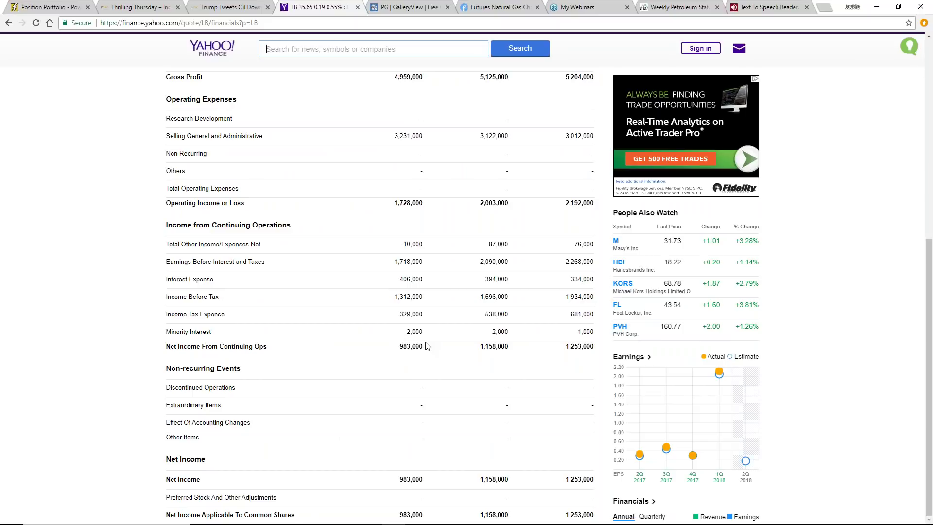
{"action": "scroll", "coordinate": [426, 346], "scroll_direction": "up", "scroll_amount": 1}
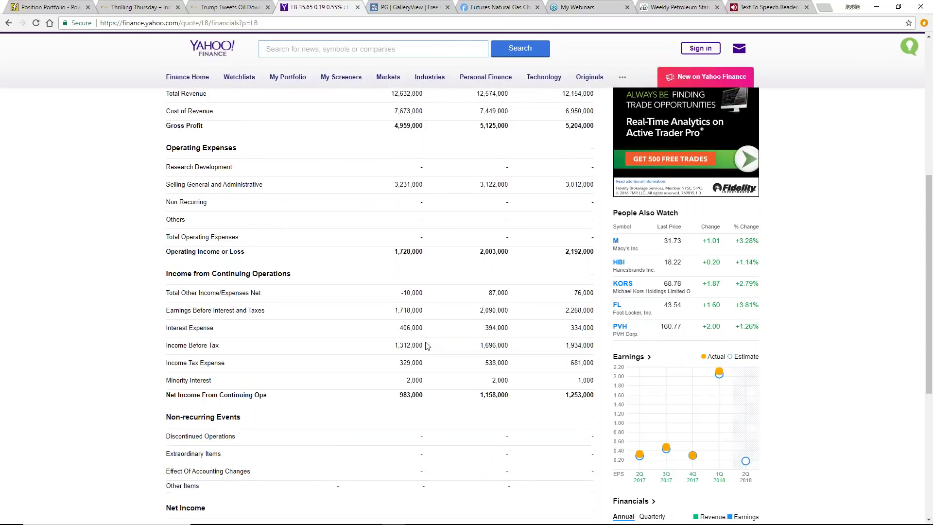
{"action": "scroll", "coordinate": [427, 346], "scroll_direction": "up", "scroll_amount": 1}
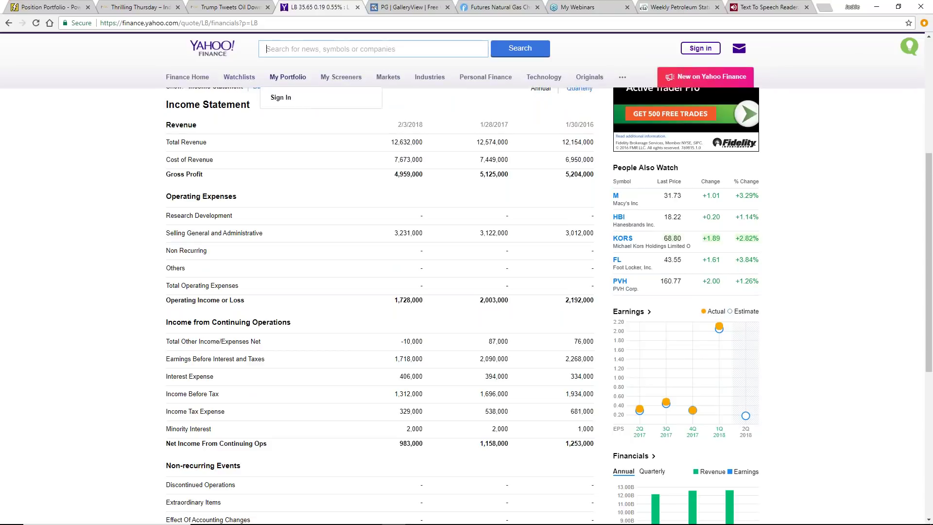
{"action": "scroll", "coordinate": [95, 139], "scroll_direction": "up", "scroll_amount": 3}
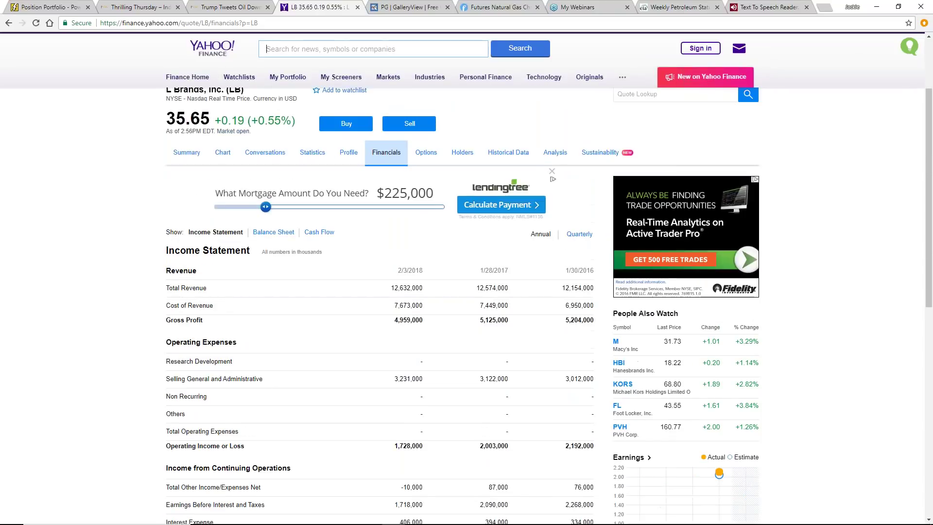
- Review LB's quote summary, news headlines and earnings chart, and highlight the forward dividend yield
{"action": "left_click", "coordinate": [186, 154]}
{"action": "scroll", "coordinate": [200, 240], "scroll_direction": "down", "scroll_amount": 6}
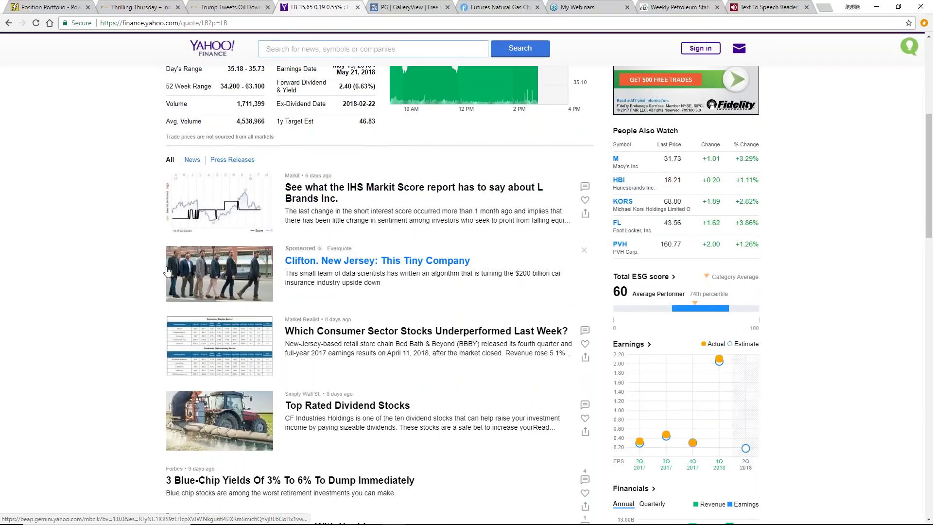
{"action": "scroll", "coordinate": [168, 270], "scroll_direction": "up", "scroll_amount": 2}
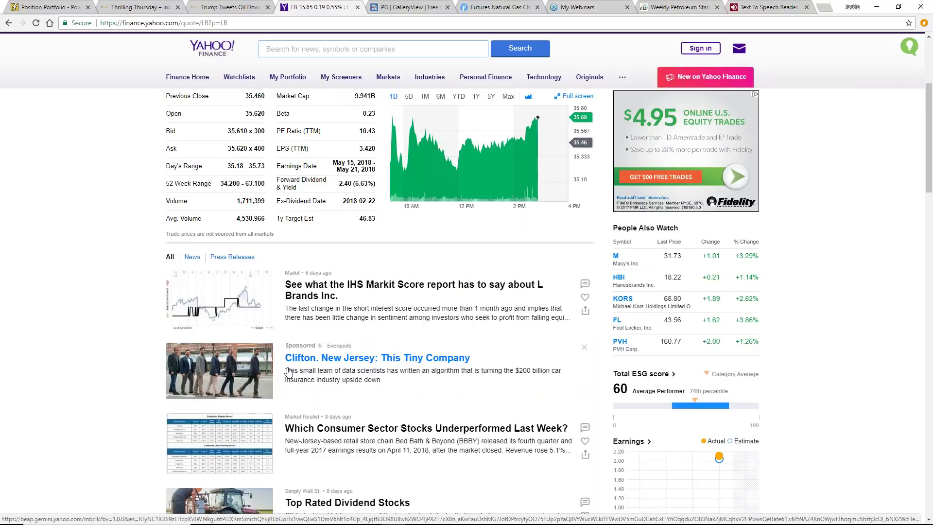
{"action": "scroll", "coordinate": [288, 372], "scroll_direction": "down", "scroll_amount": 1}
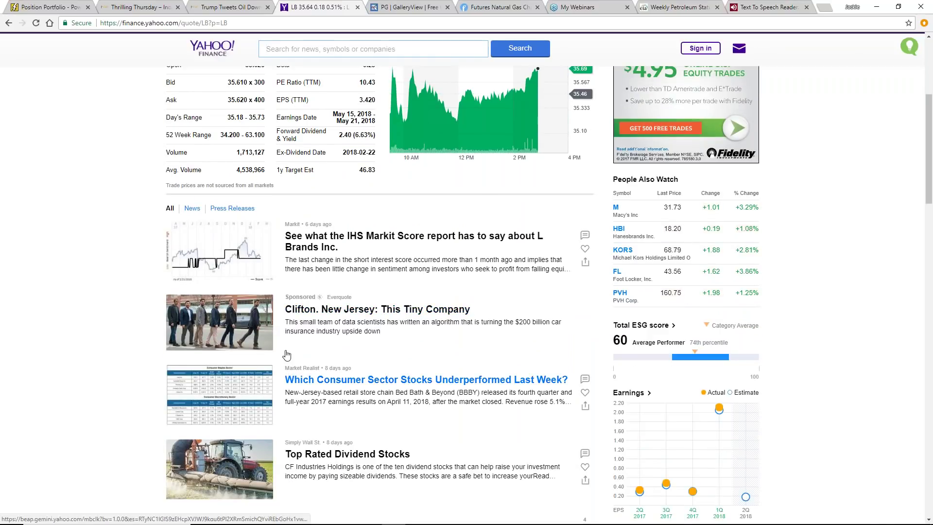
{"action": "scroll", "coordinate": [287, 355], "scroll_direction": "up", "scroll_amount": 1}
{"action": "scroll", "coordinate": [141, 289], "scroll_direction": "up", "scroll_amount": 1}
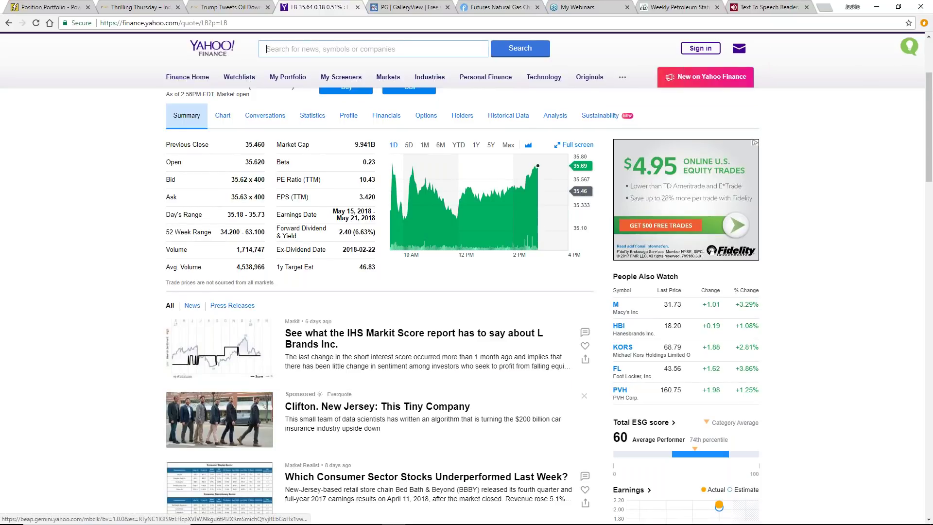
{"action": "scroll", "coordinate": [330, 401], "scroll_direction": "down", "scroll_amount": 2}
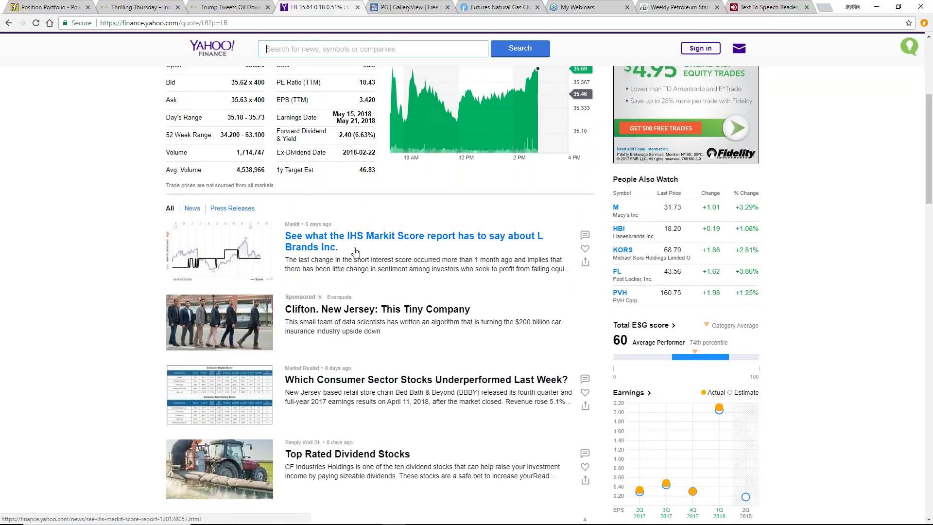
{"action": "scroll", "coordinate": [359, 250], "scroll_direction": "up", "scroll_amount": 1}
{"action": "scroll", "coordinate": [361, 252], "scroll_direction": "up", "scroll_amount": 1}
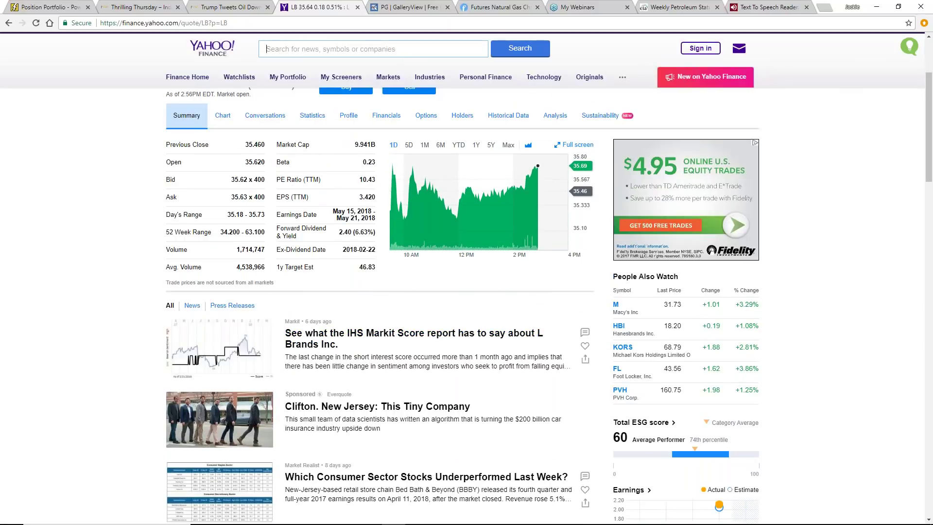
{"action": "scroll", "coordinate": [357, 260], "scroll_direction": "up", "scroll_amount": 1}
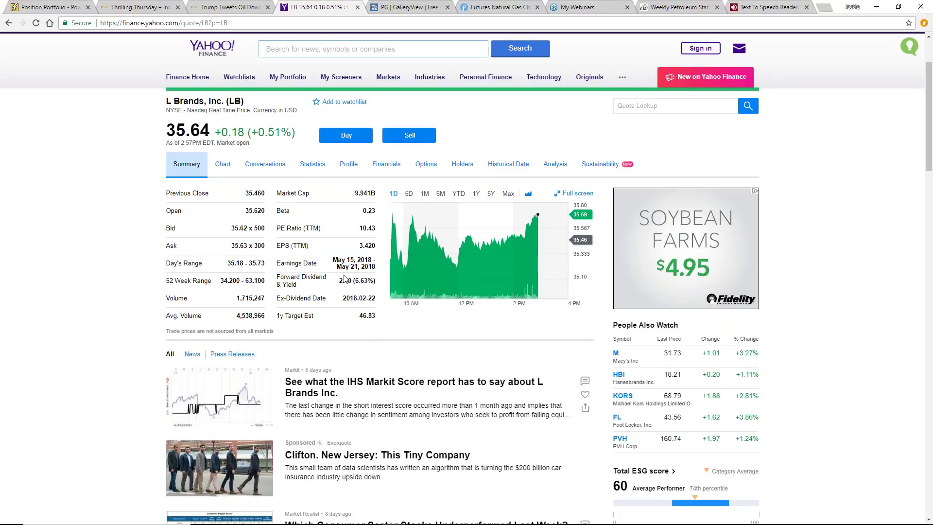
{"action": "double_click", "coordinate": [372, 282]}
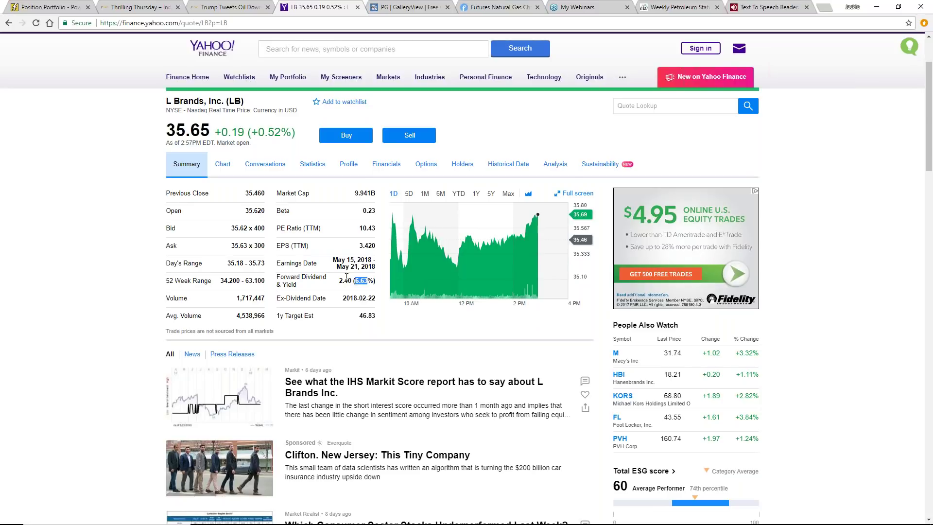
- Switch to the trading platform and load the option chain for LB in place of MO
{"action": "left_click", "coordinate": [421, 516]}
{"action": "left_click", "coordinate": [23, 47]}
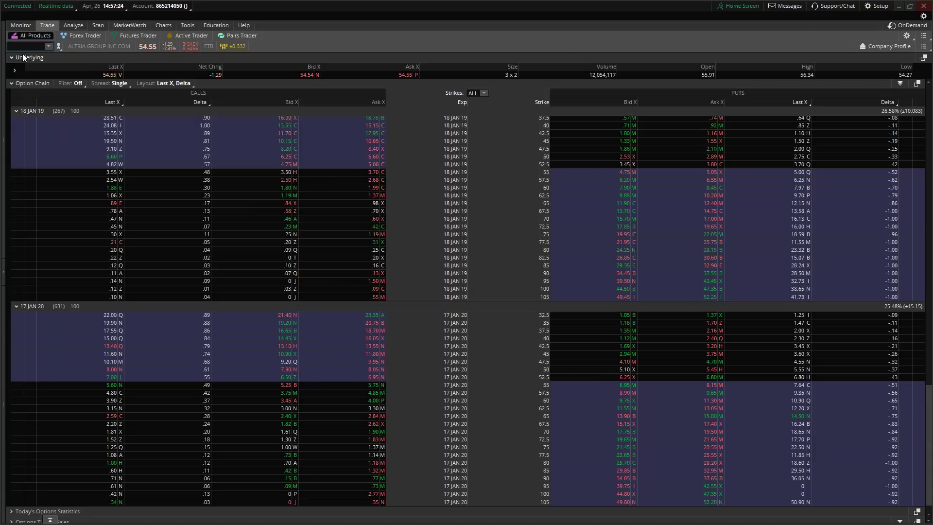
{"action": "type", "text": "LB"}
{"action": "key", "text": "Return"}
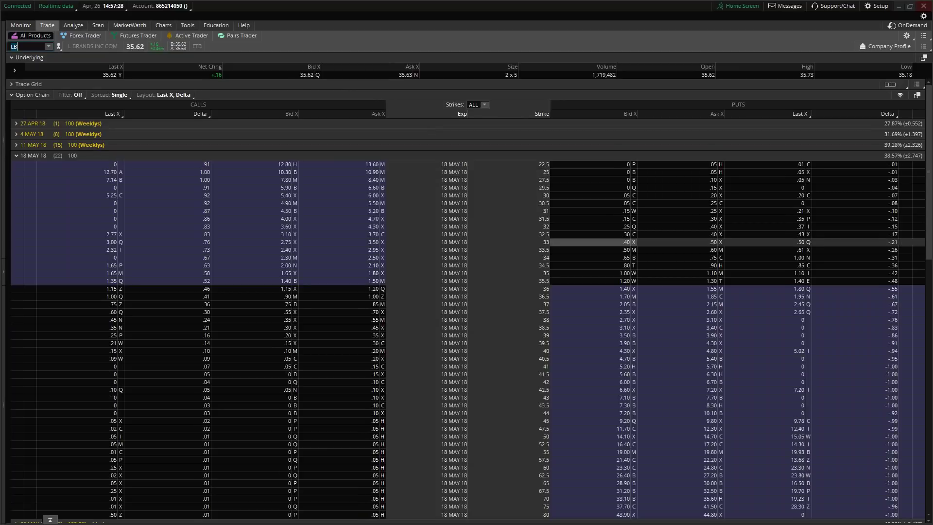
- Examine LB's January 2019 and January 2020 options, and return to its Yahoo Finance quote summary
{"action": "scroll", "coordinate": [651, 244], "scroll_direction": "down", "scroll_amount": 3}
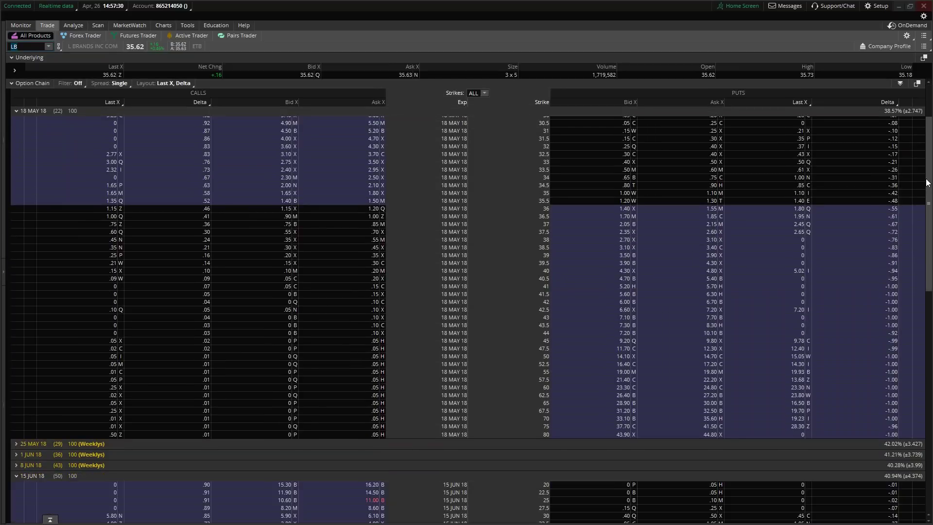
{"action": "left_click_drag", "start_coordinate": [929, 182], "coordinate": [927, 444]}
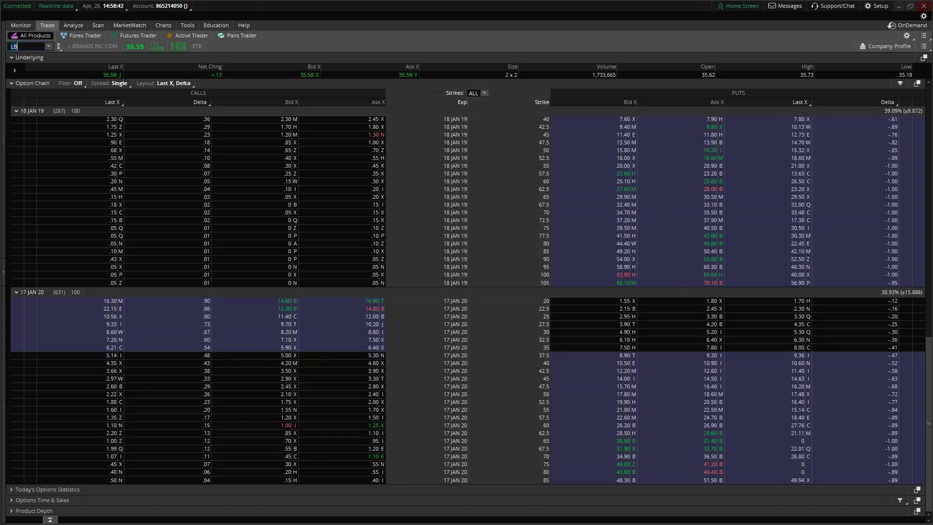
{"action": "left_click", "coordinate": [898, 4]}
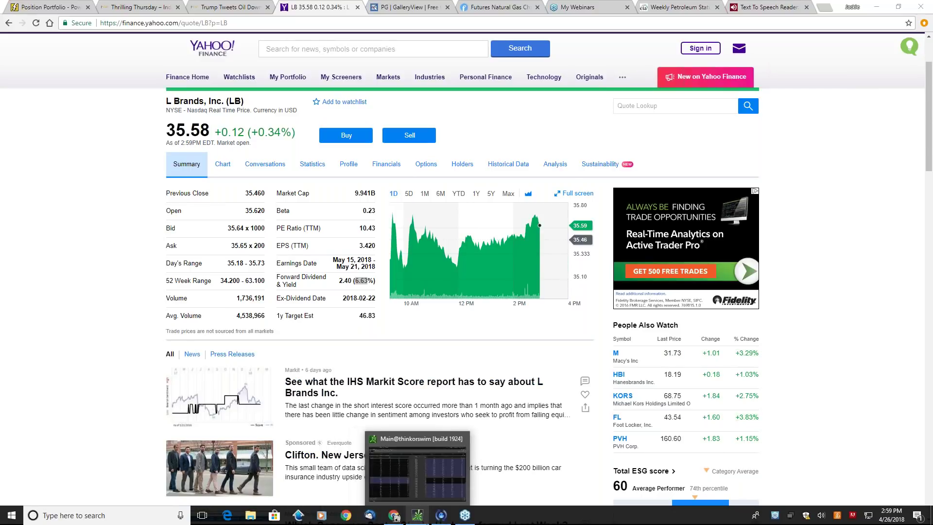
{"action": "mouse_move", "coordinate": [418, 519]}
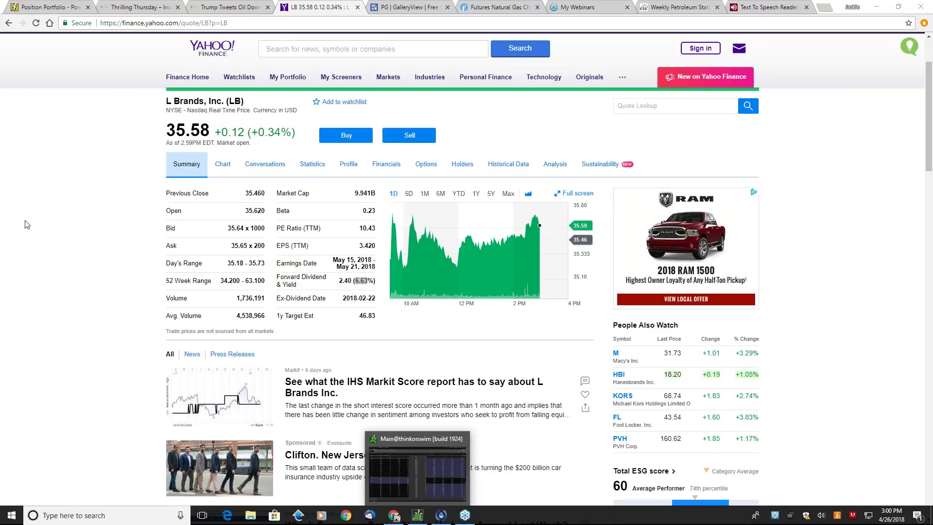
- Look up the ticker SKT on Yahoo Finance in place of LB and review its quote summary and news headlines
{"action": "scroll", "coordinate": [101, 276], "scroll_direction": "down", "scroll_amount": 6}
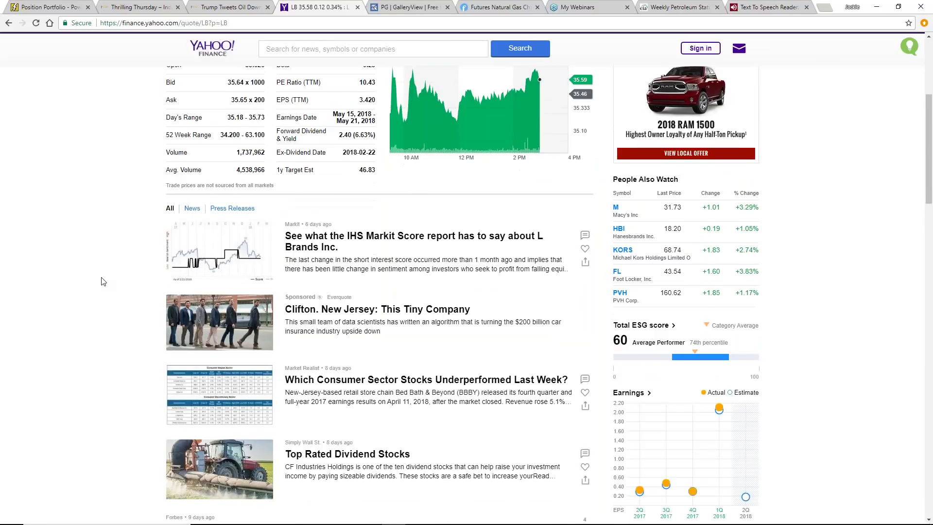
{"action": "scroll", "coordinate": [78, 340], "scroll_direction": "up", "scroll_amount": 7}
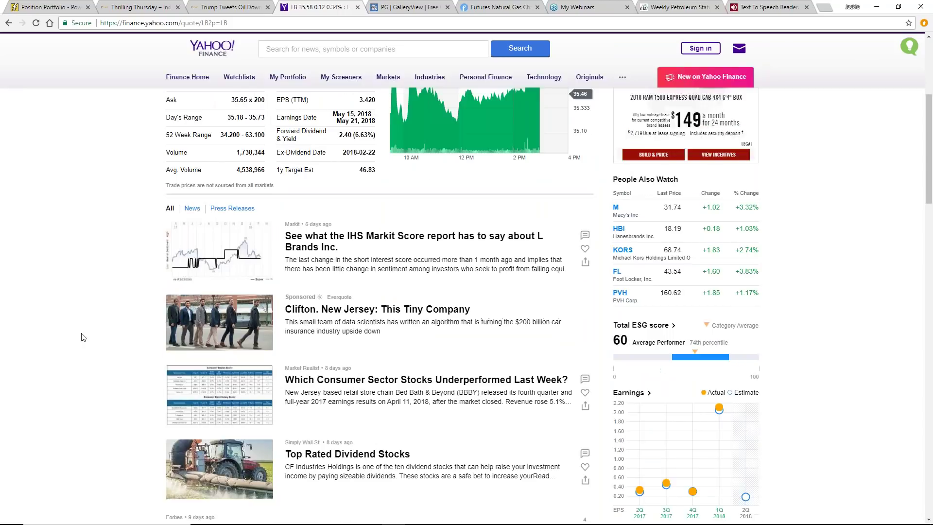
{"action": "scroll", "coordinate": [107, 335], "scroll_direction": "up", "scroll_amount": 1}
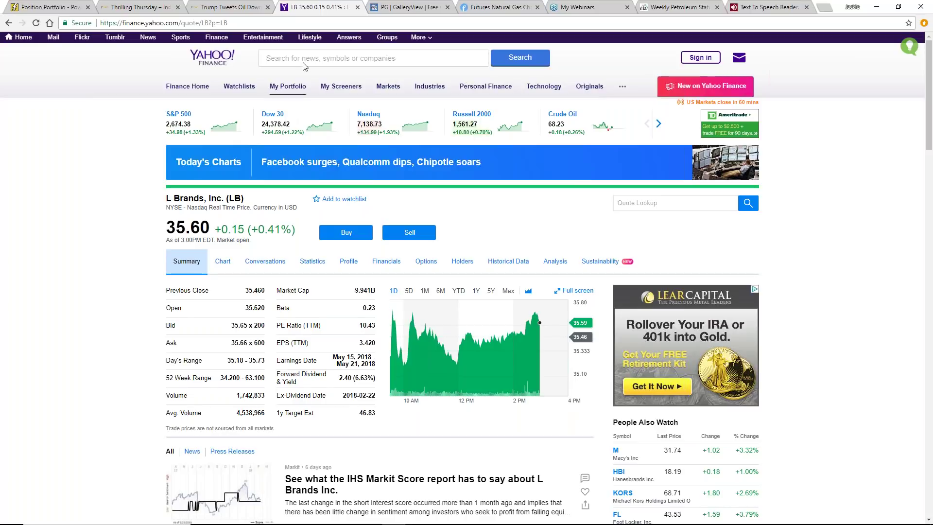
{"action": "type", "text": "skt"}
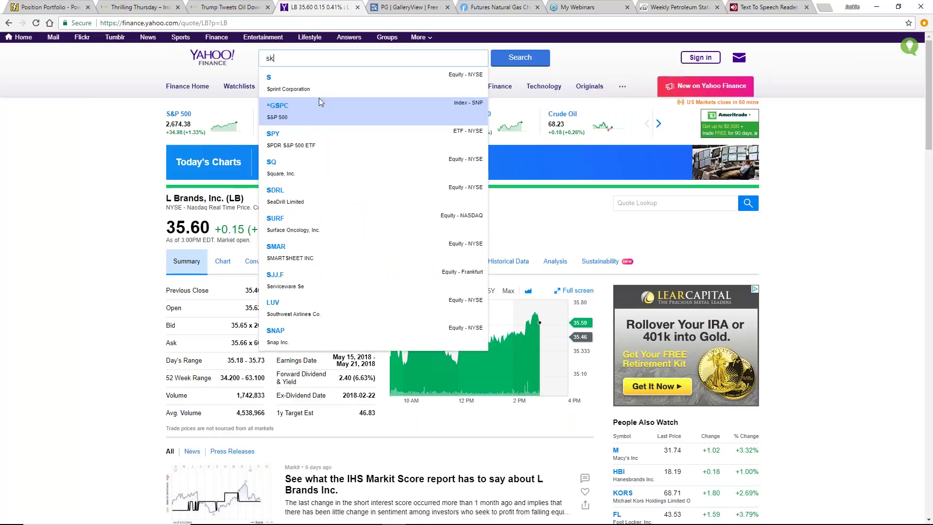
{"action": "key", "text": "BackSpace"}
{"action": "key", "text": "BackSpace"}
{"action": "key", "text": "BackSpace"}
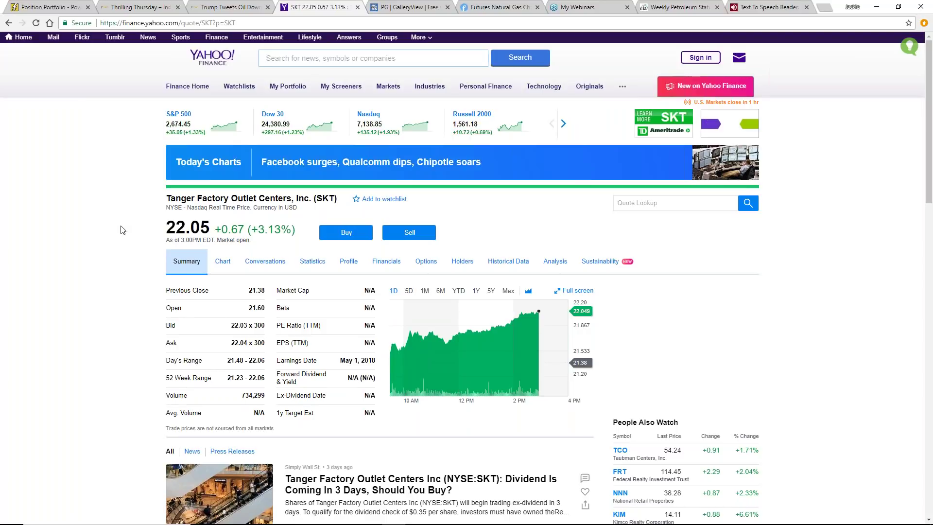
{"action": "scroll", "coordinate": [108, 295], "scroll_direction": "down", "scroll_amount": 2}
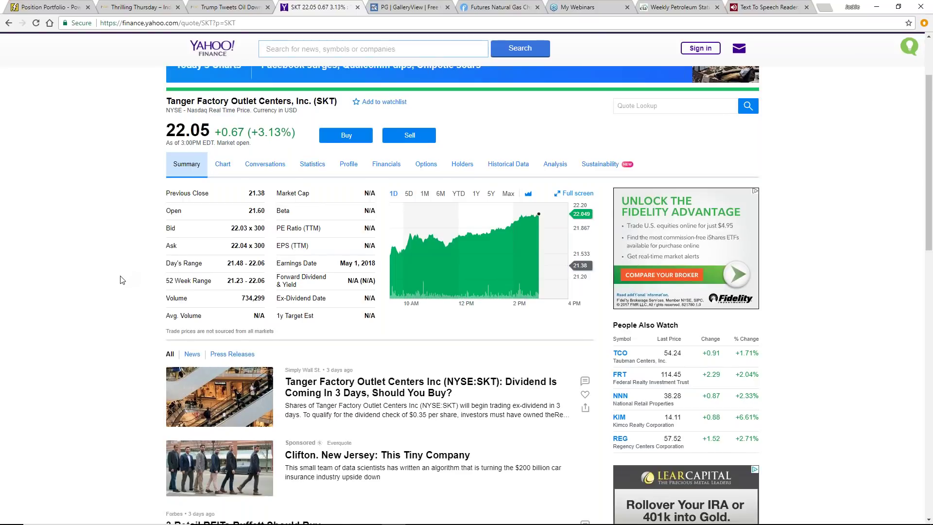
{"action": "scroll", "coordinate": [122, 277], "scroll_direction": "up", "scroll_amount": 1}
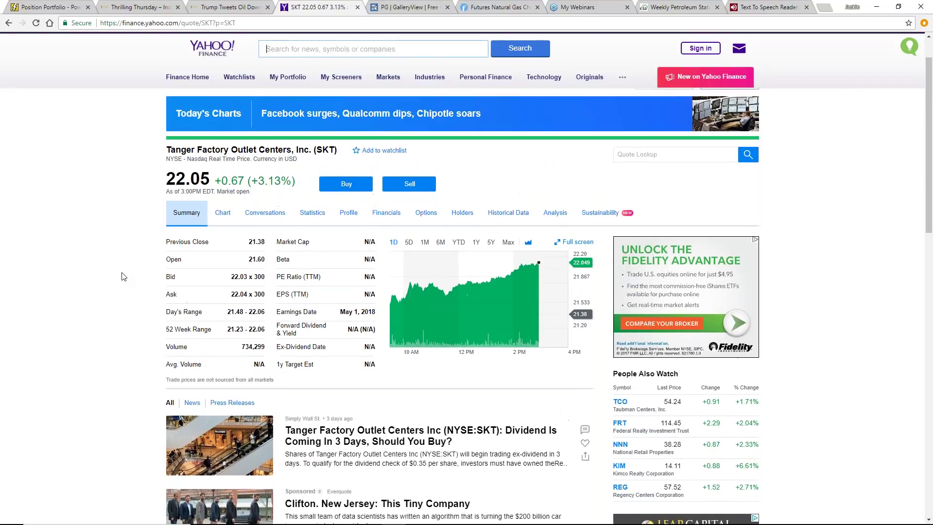
{"action": "scroll", "coordinate": [122, 276], "scroll_direction": "down", "scroll_amount": 2}
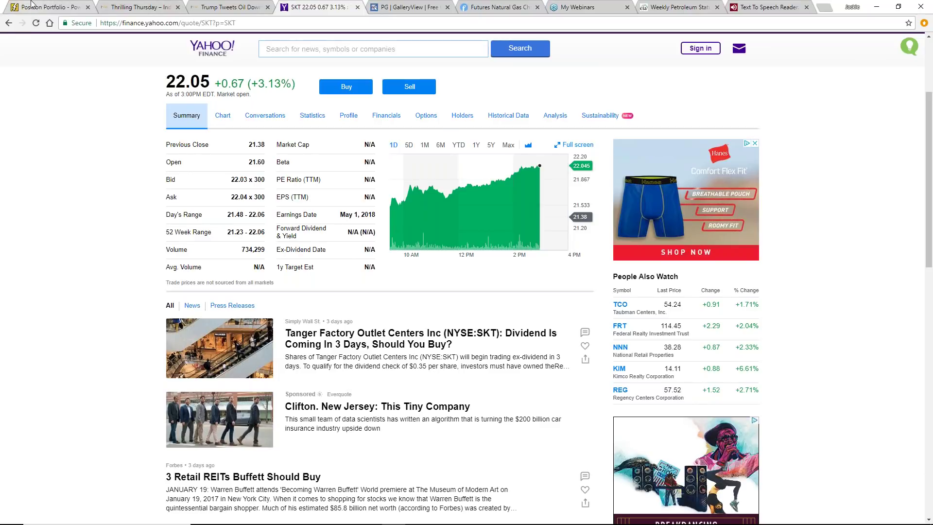
- Switch to the position portfolio and look through its covered combinations and custom spreads to find the SKT position
{"action": "left_click", "coordinate": [44, 6]}
{"action": "scroll", "coordinate": [319, 234], "scroll_direction": "down", "scroll_amount": 20}
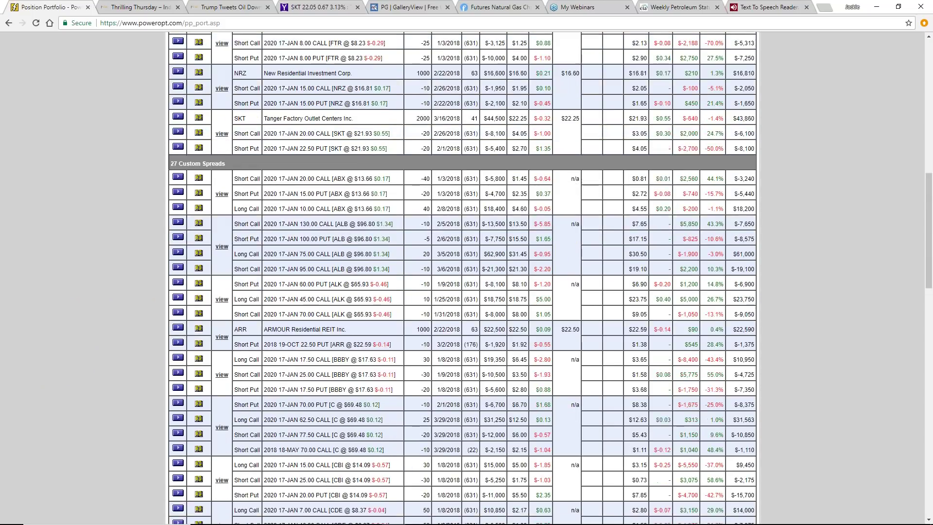
{"action": "scroll", "coordinate": [351, 251], "scroll_direction": "down", "scroll_amount": 10}
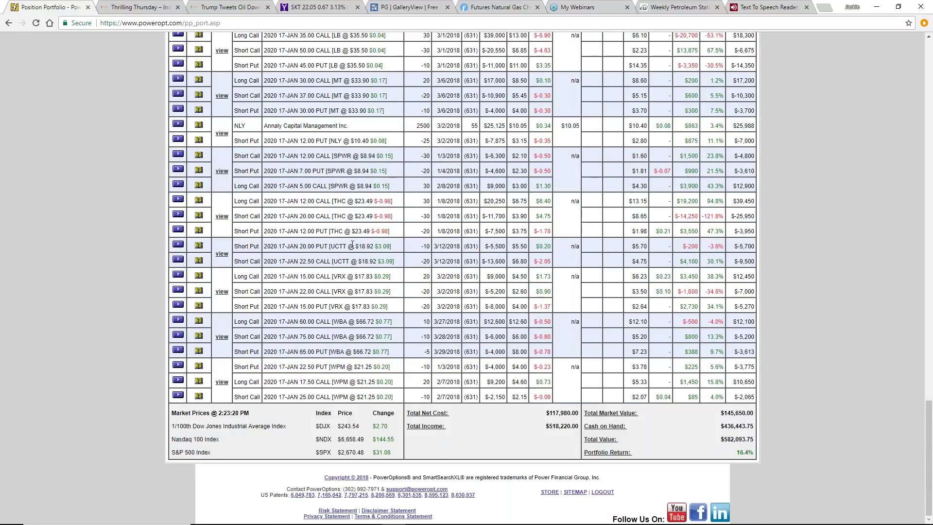
{"action": "scroll", "coordinate": [351, 244], "scroll_direction": "up", "scroll_amount": 2}
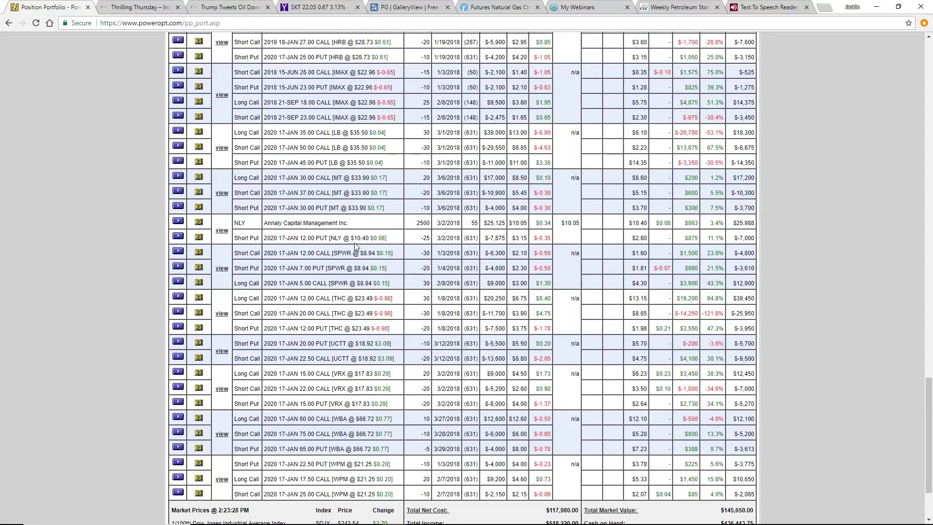
{"action": "scroll", "coordinate": [354, 247], "scroll_direction": "up", "scroll_amount": 15}
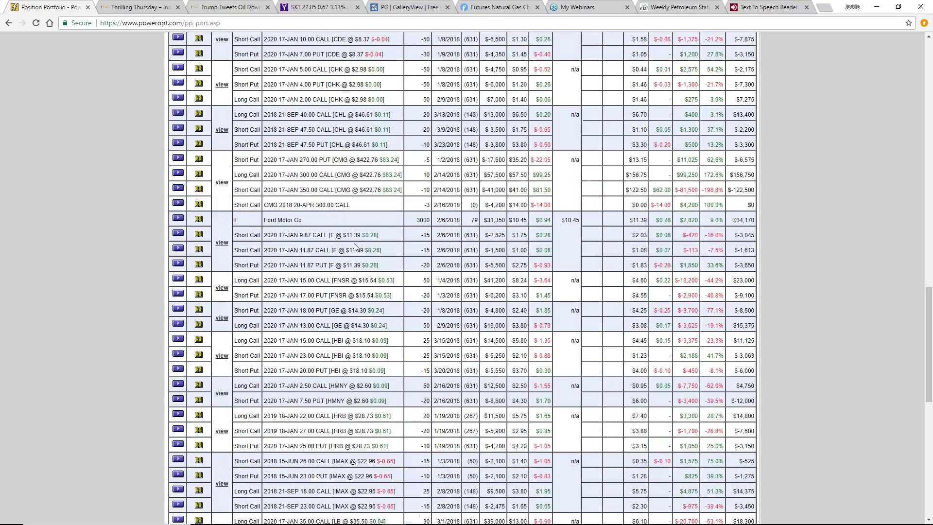
{"action": "scroll", "coordinate": [354, 243], "scroll_direction": "up", "scroll_amount": 5}
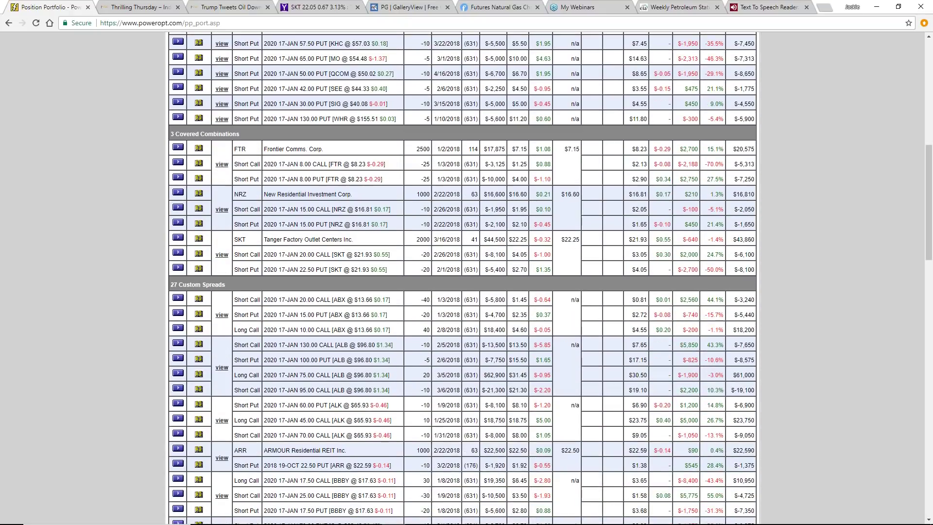
{"action": "scroll", "coordinate": [334, 240], "scroll_direction": "down", "scroll_amount": 3}
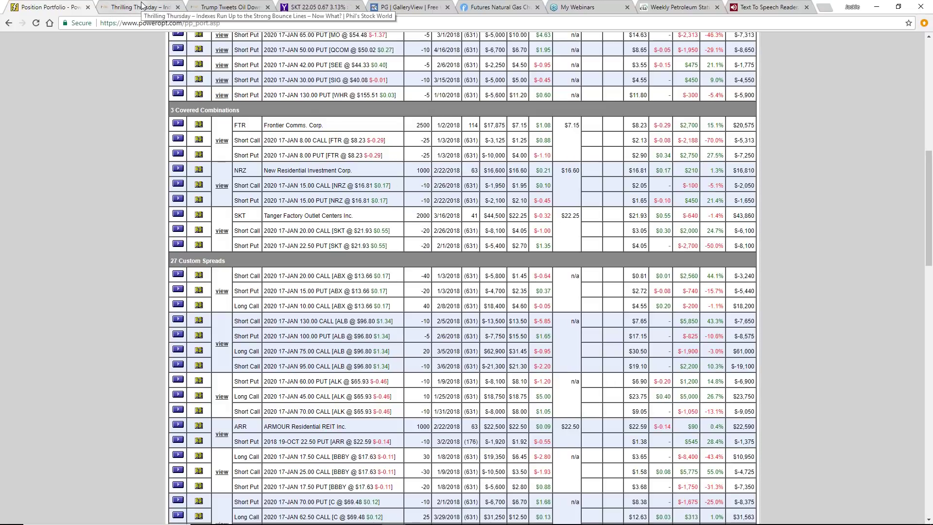
- Compare the SKT quote page with the portfolio, then highlight the SKT stock, short call and short put rows
{"action": "left_click", "coordinate": [305, 5]}
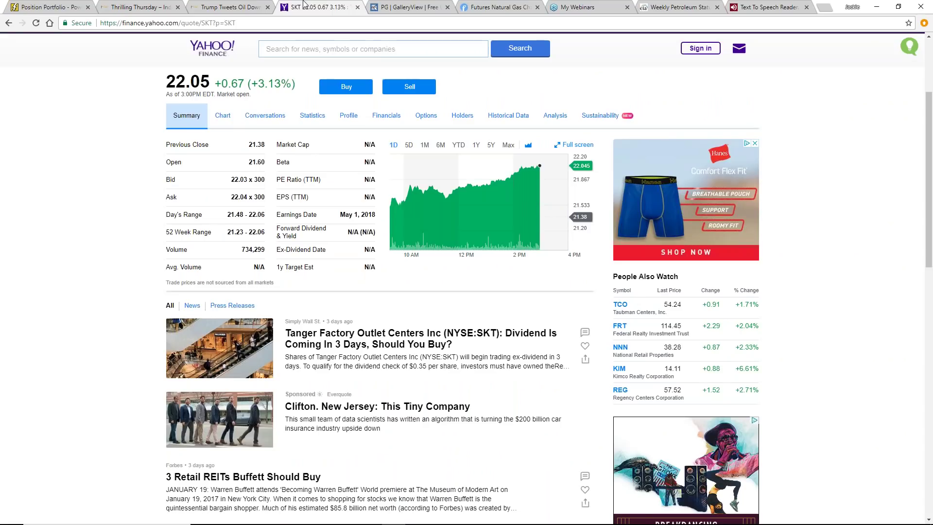
{"action": "left_click", "coordinate": [31, 8]}
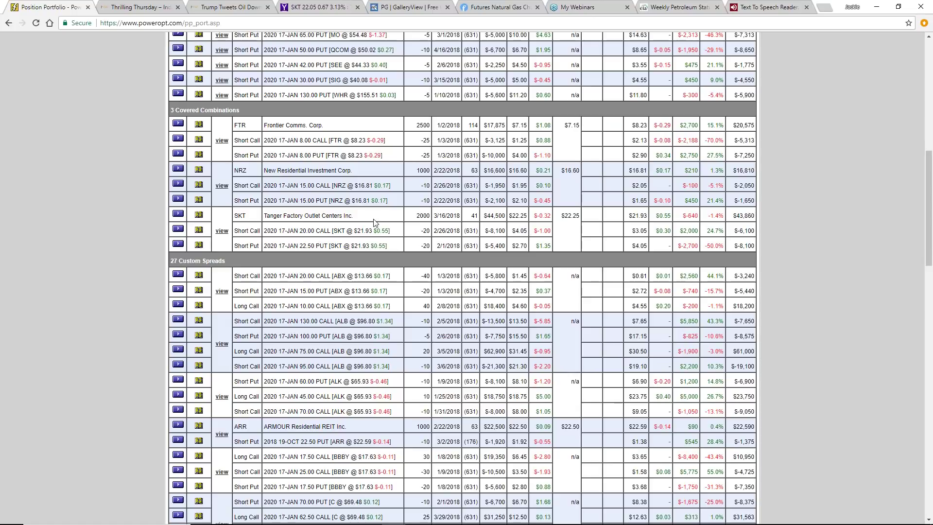
{"action": "left_click_drag", "start_coordinate": [389, 246], "coordinate": [235, 245]}
{"action": "left_click", "coordinate": [348, 247]}
{"action": "left_click_drag", "start_coordinate": [314, 246], "coordinate": [275, 246]}
{"action": "left_click", "coordinate": [274, 246]}
{"action": "left_click_drag", "start_coordinate": [322, 219], "coordinate": [338, 239]}
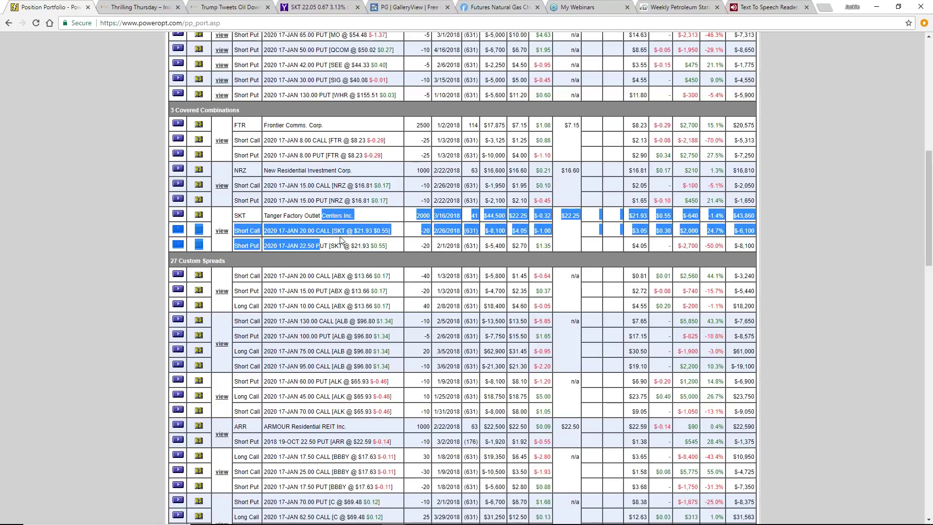
{"action": "left_click", "coordinate": [349, 233]}
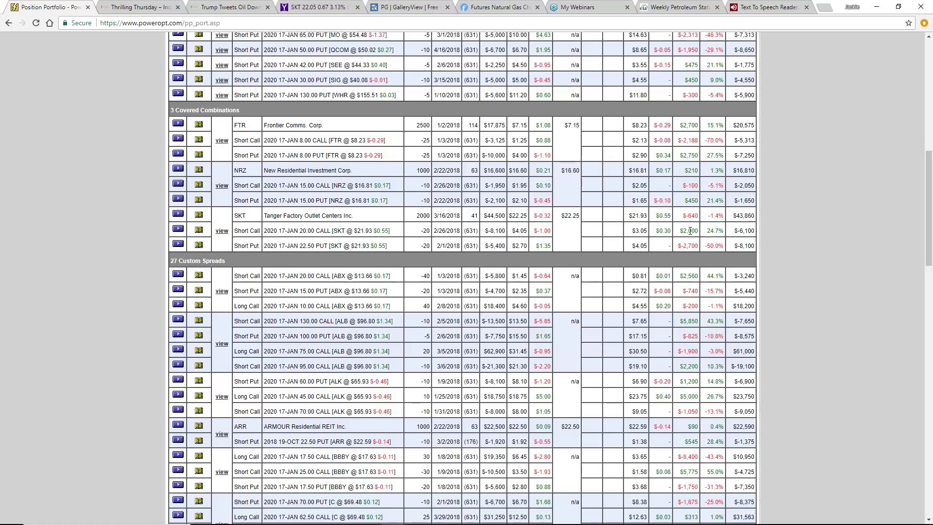
{"action": "left_click_drag", "start_coordinate": [755, 249], "coordinate": [201, 212]}
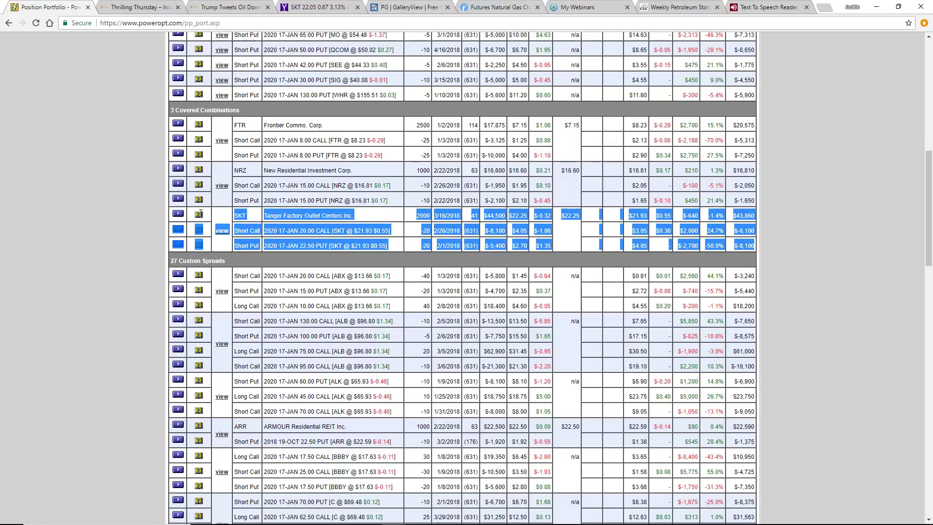
{"action": "left_click", "coordinate": [311, 232]}
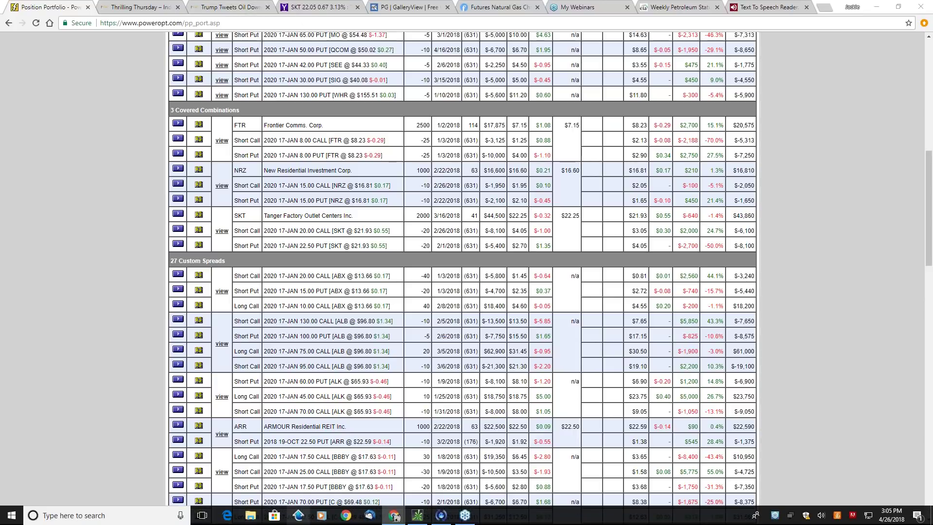
- Switch to the trading platform, view its grid of futures charts, and return to the browser
{"action": "left_click", "coordinate": [417, 515]}
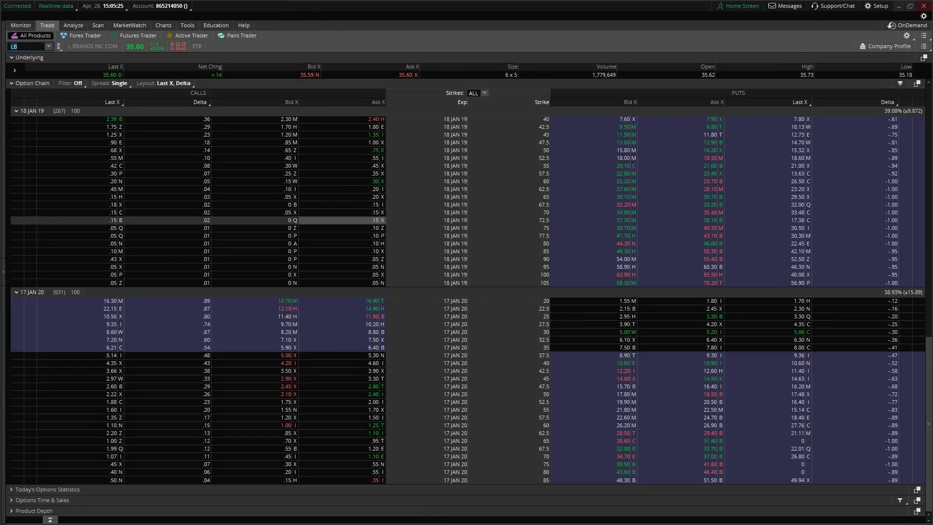
{"action": "left_click", "coordinate": [165, 25]}
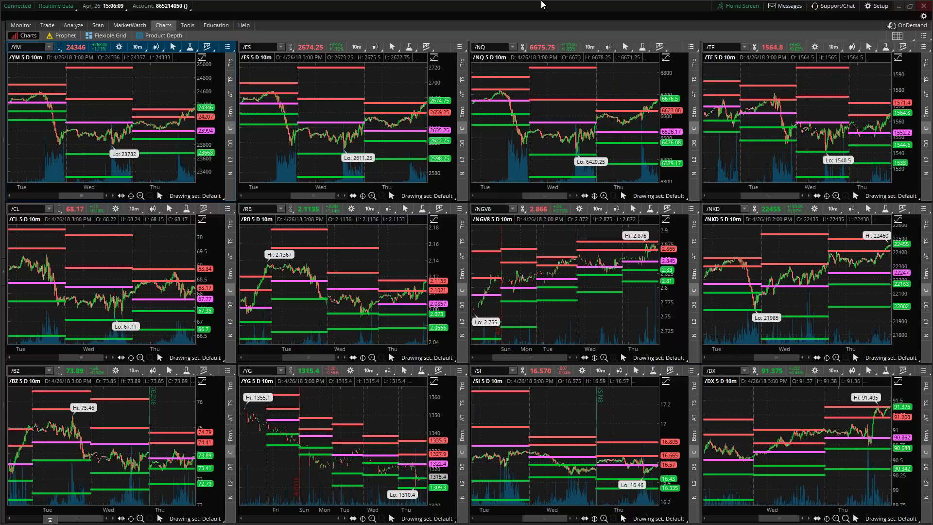
{"action": "left_click", "coordinate": [899, 7]}
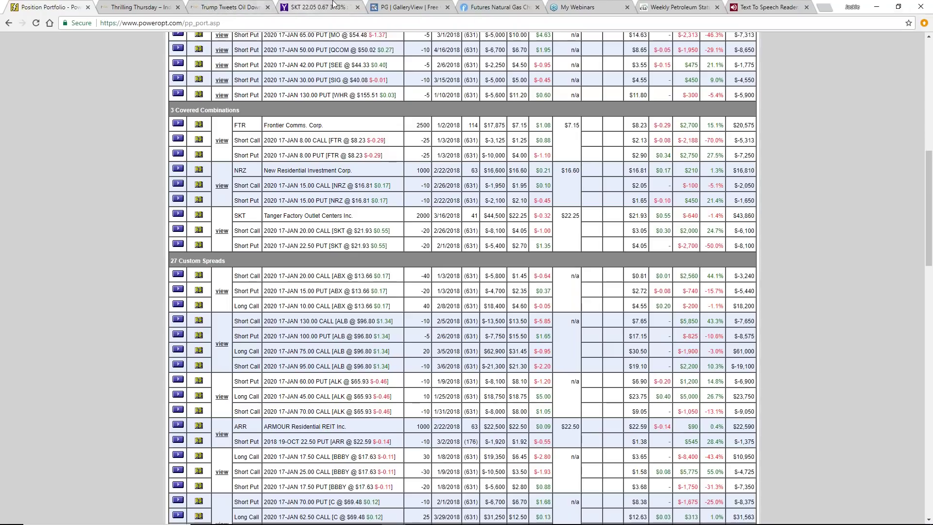
- Switch to Finviz futures charts, show the metals group at the hourly interval, and open the silver chart
{"action": "left_click", "coordinate": [478, 6]}
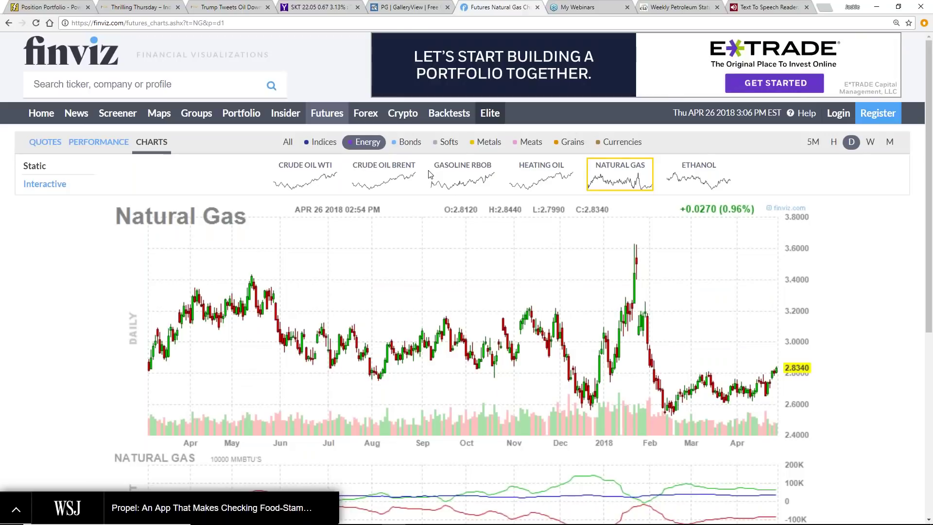
{"action": "left_click", "coordinate": [490, 144]}
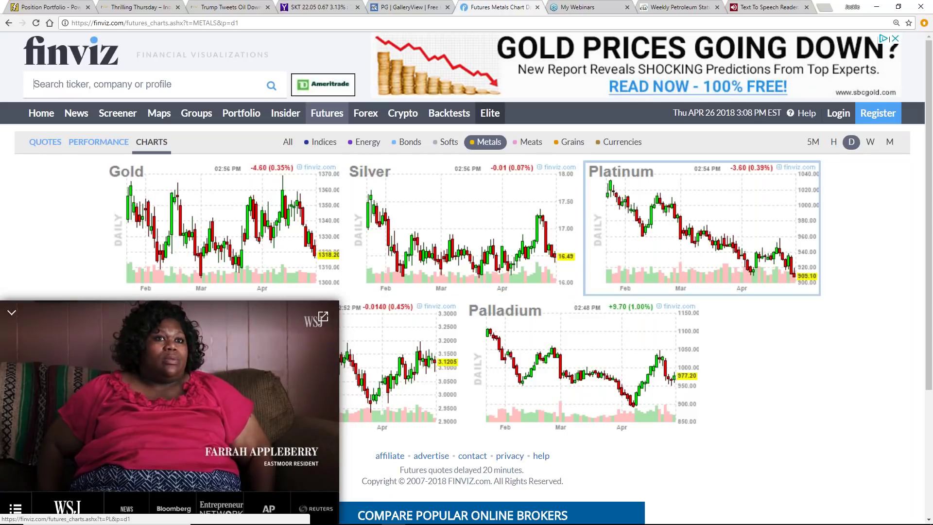
{"action": "left_click", "coordinate": [833, 142]}
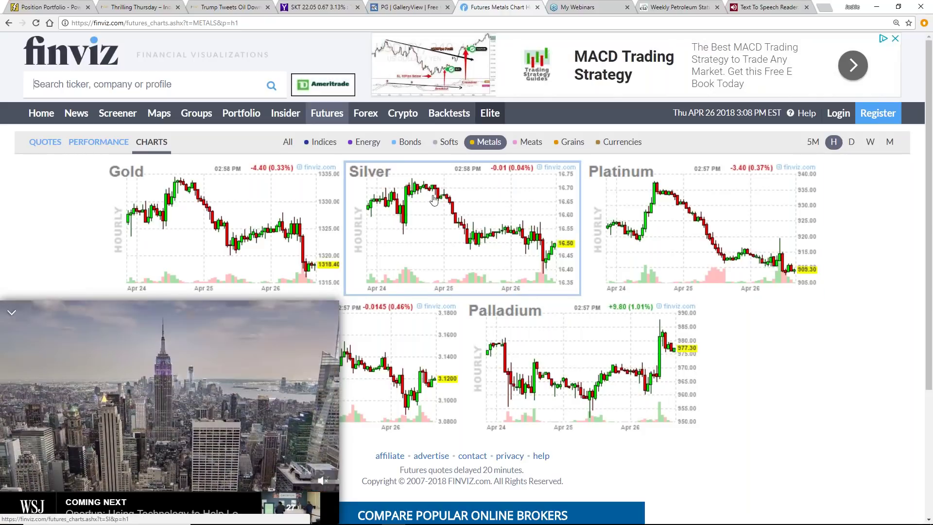
{"action": "left_click", "coordinate": [444, 212]}
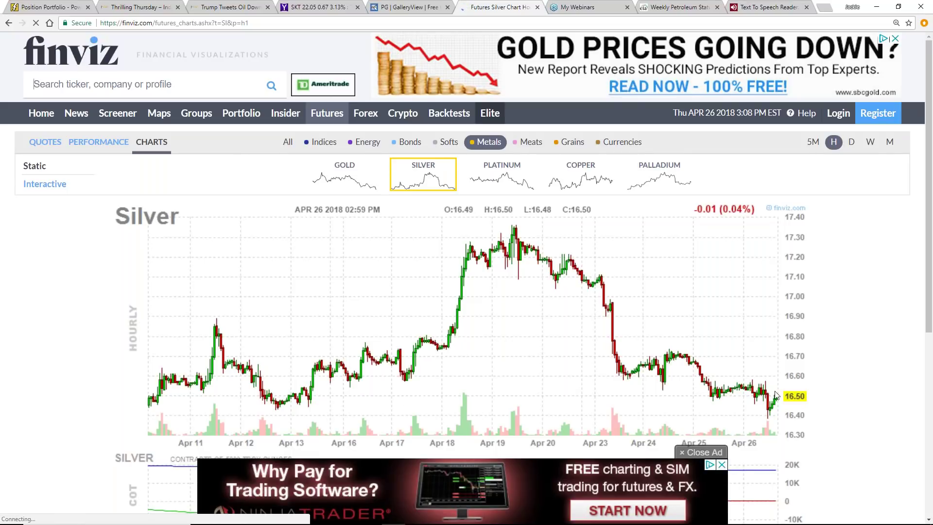
- Examine silver's hourly price and trader-commitment charts, and switch the silver chart to the daily interval
{"action": "scroll", "coordinate": [688, 368], "scroll_direction": "down", "scroll_amount": 3}
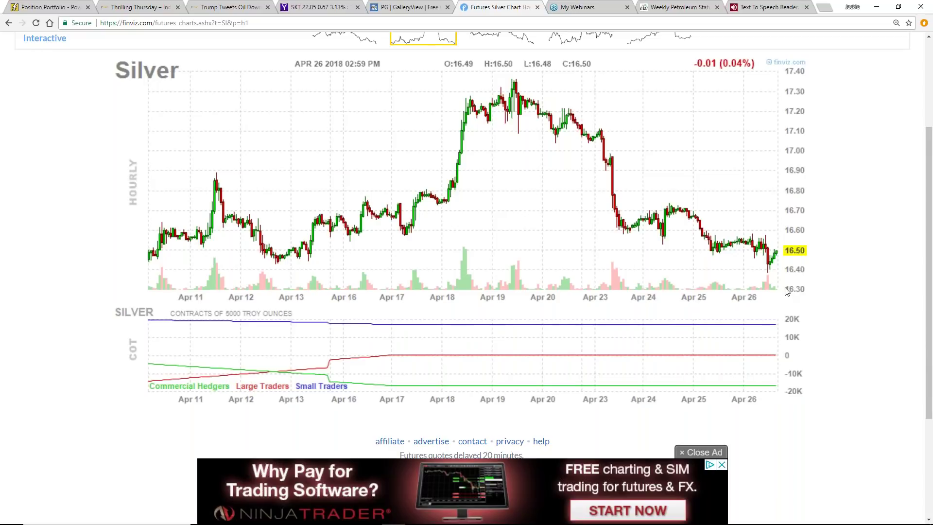
{"action": "scroll", "coordinate": [780, 306], "scroll_direction": "up", "scroll_amount": 3}
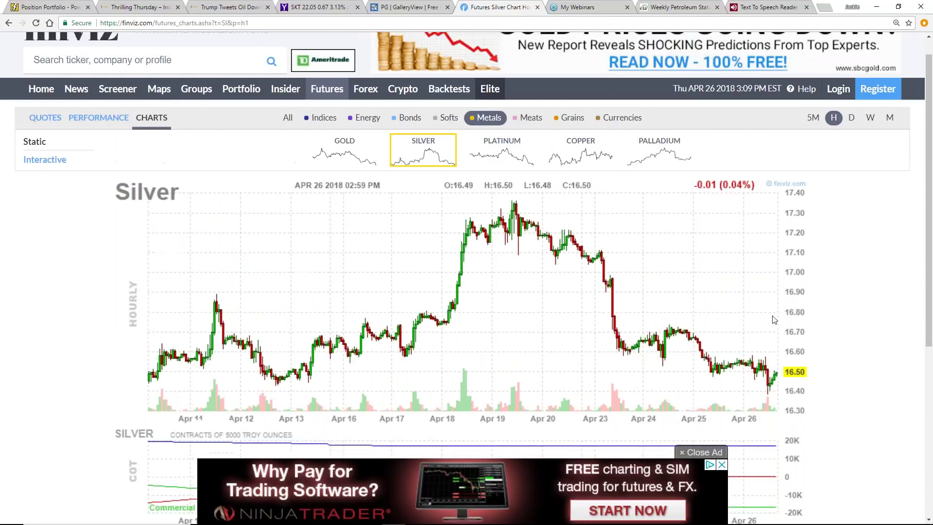
{"action": "scroll", "coordinate": [774, 319], "scroll_direction": "down", "scroll_amount": 3}
{"action": "scroll", "coordinate": [773, 319], "scroll_direction": "up", "scroll_amount": 2}
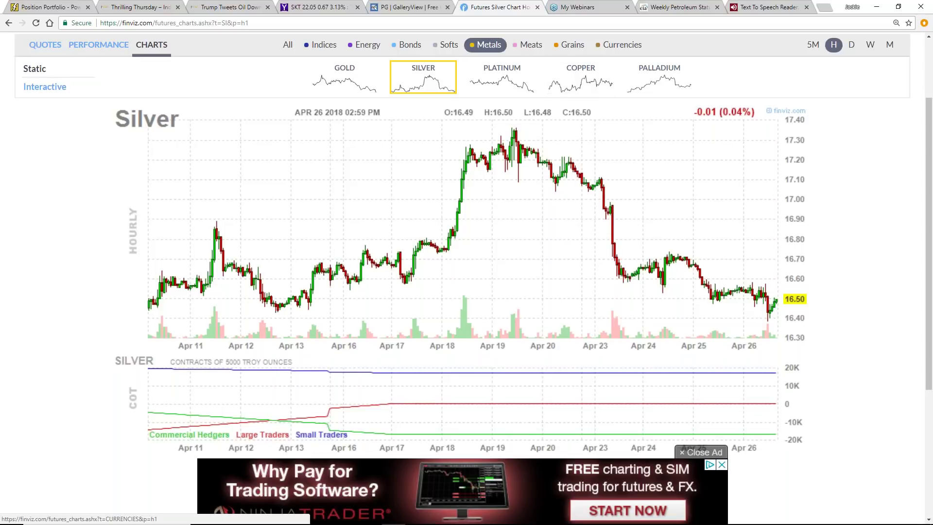
{"action": "left_click", "coordinate": [851, 45]}
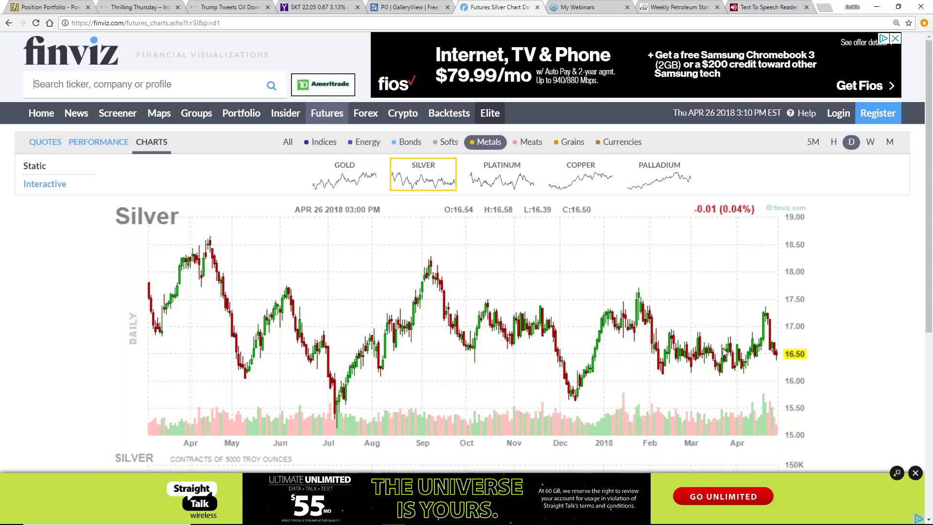
{"action": "left_click", "coordinate": [915, 473]}
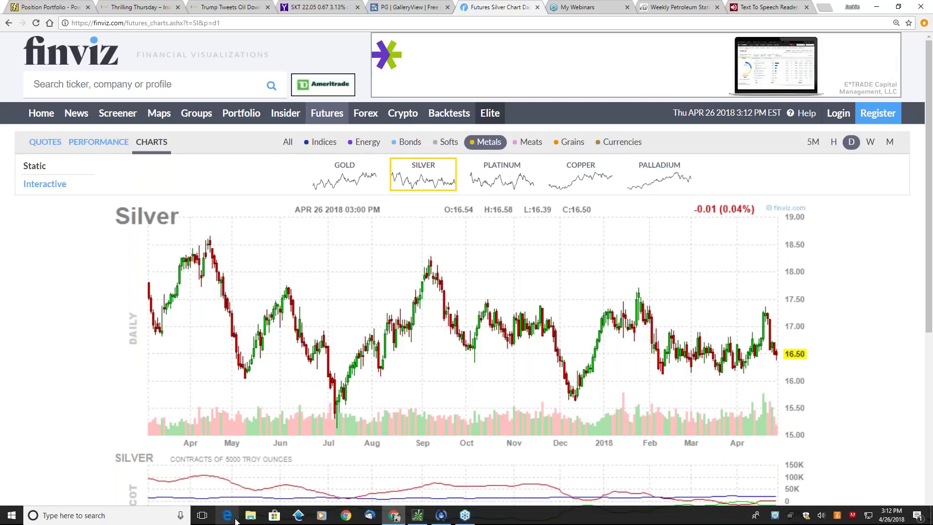
- Switch to the thinkorswim trading platform, show the Active Trader futures grid, and load /SI in the /DX chart's place
{"action": "left_click", "coordinate": [421, 518]}
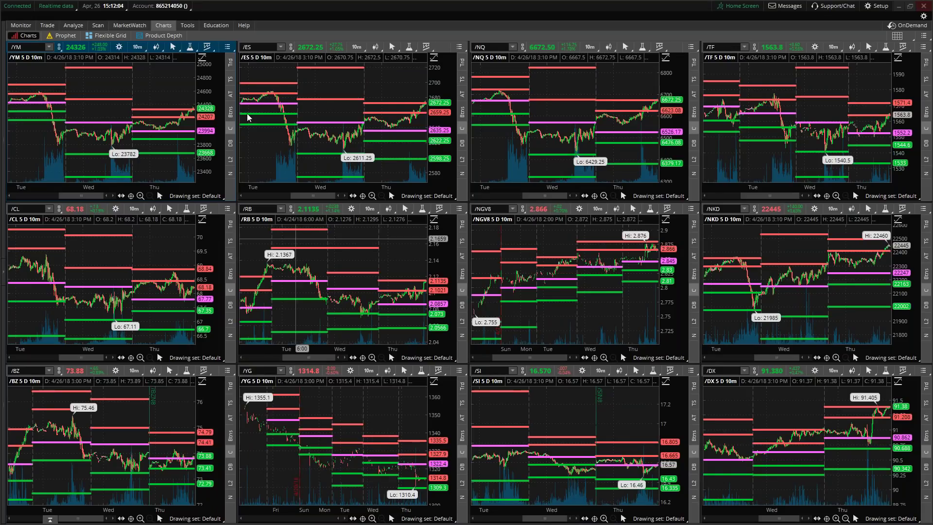
{"action": "left_click", "coordinate": [47, 26]}
{"action": "left_click", "coordinate": [178, 36]}
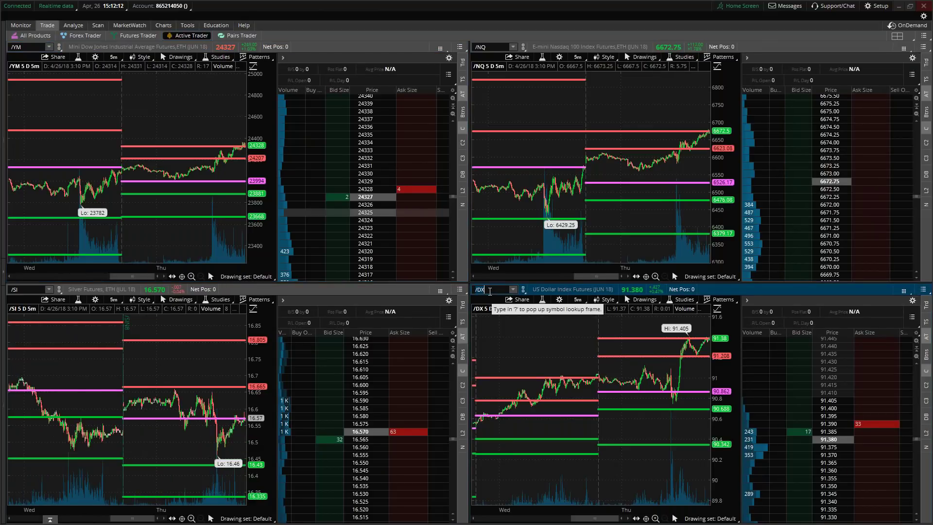
{"action": "left_click", "coordinate": [490, 291]}
{"action": "type", "text": "/"}
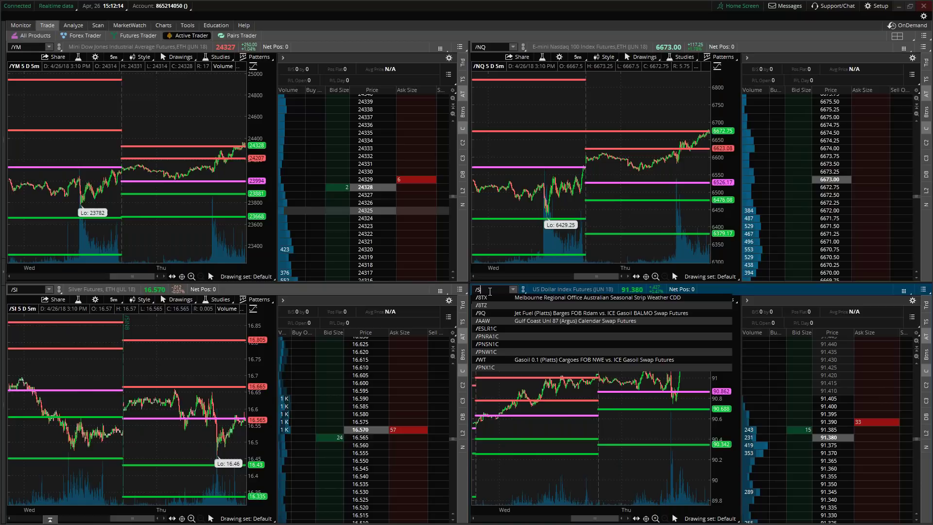
{"action": "type", "text": "SI"}
{"action": "key", "text": "Return"}
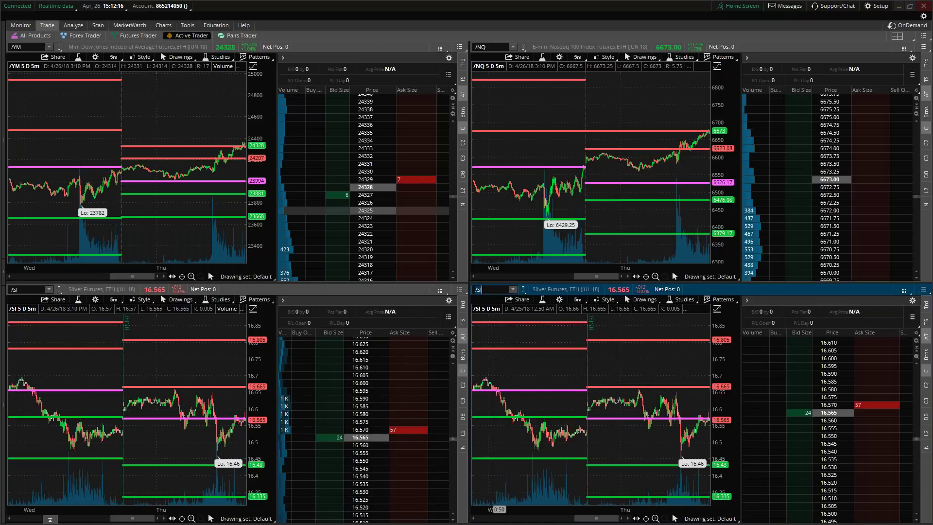
- Buy one /SI silver contract at 16.570 and review the lower buy levels on its price ladder down to about 16.45
{"action": "left_click", "coordinate": [797, 408]}
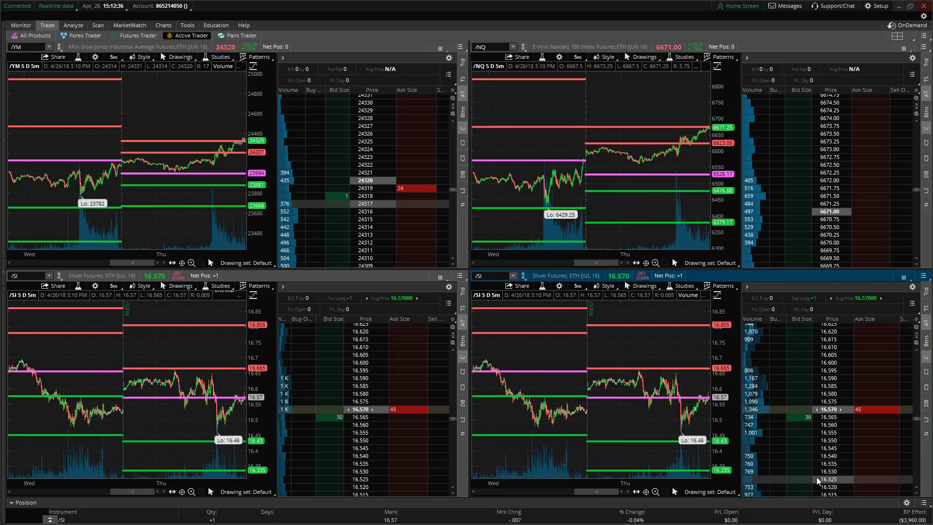
{"action": "scroll", "coordinate": [816, 478], "scroll_direction": "down", "scroll_amount": 1}
{"action": "scroll", "coordinate": [816, 391], "scroll_direction": "down", "scroll_amount": 3}
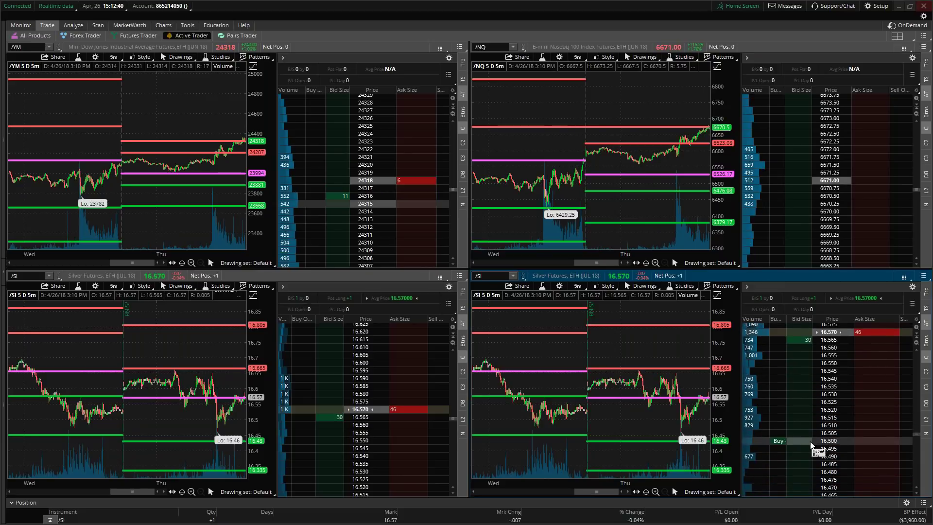
{"action": "scroll", "coordinate": [810, 443], "scroll_direction": "down", "scroll_amount": 2}
{"action": "scroll", "coordinate": [803, 449], "scroll_direction": "down", "scroll_amount": 2}
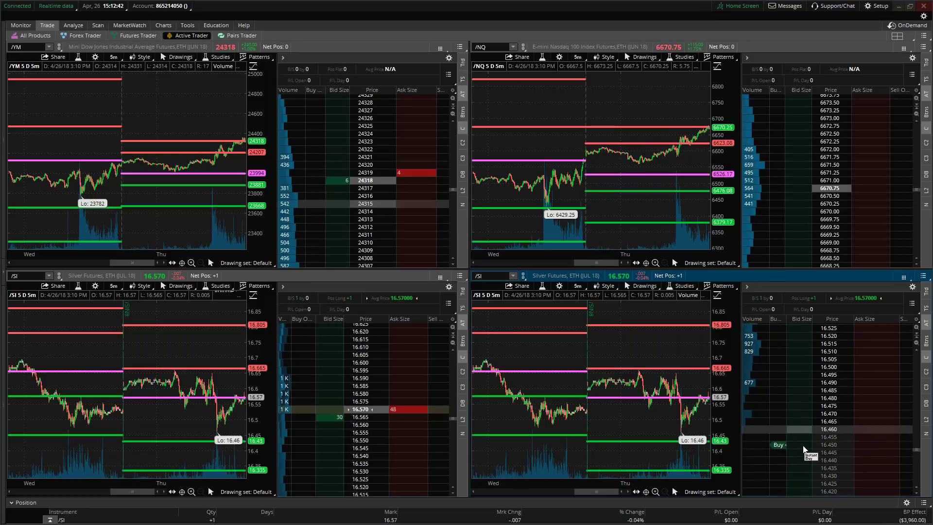
{"action": "scroll", "coordinate": [795, 421], "scroll_direction": "up", "scroll_amount": 1}
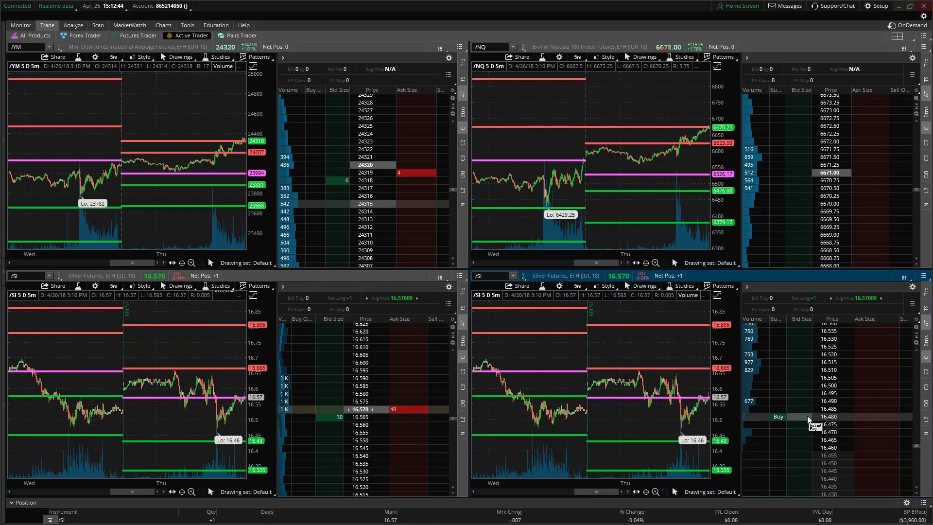
{"action": "scroll", "coordinate": [802, 437], "scroll_direction": "up", "scroll_amount": 3}
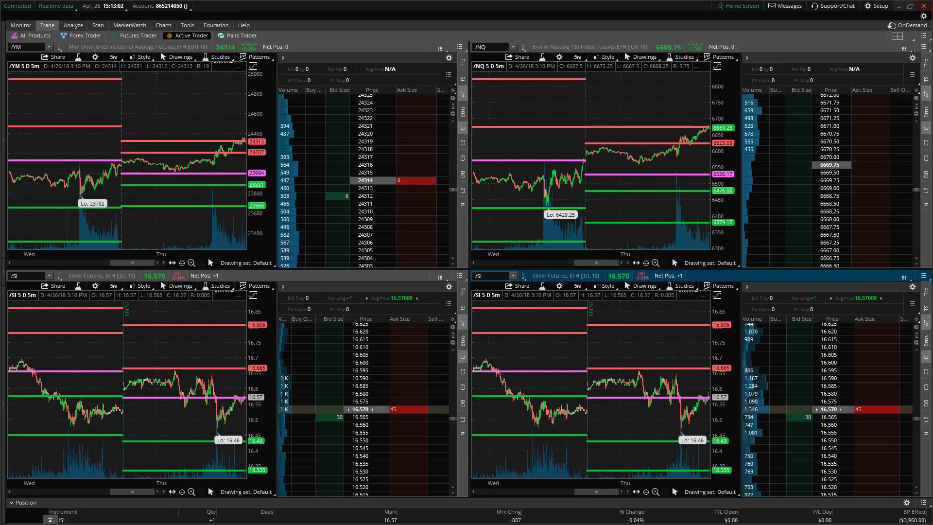
- Replace the duplicate silver chart beneath /YM with /ES
{"action": "left_click", "coordinate": [23, 277]}
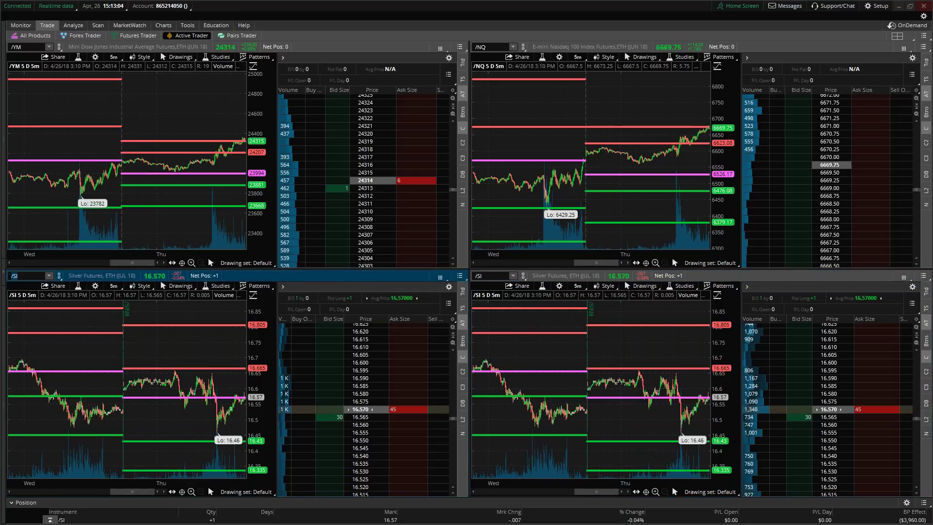
{"action": "key", "text": "BackSpace"}
{"action": "key", "text": "BackSpace"}
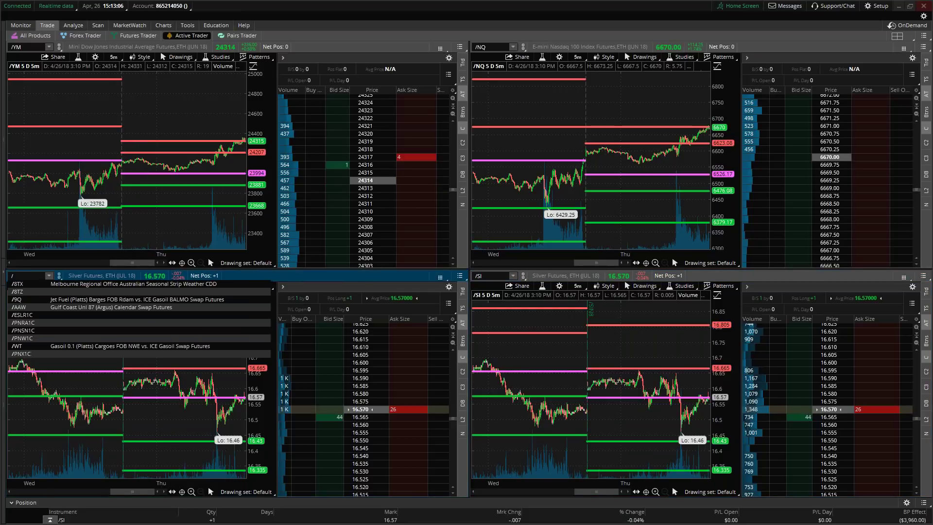
{"action": "type", "text": "ES"}
{"action": "key", "text": "Return"}
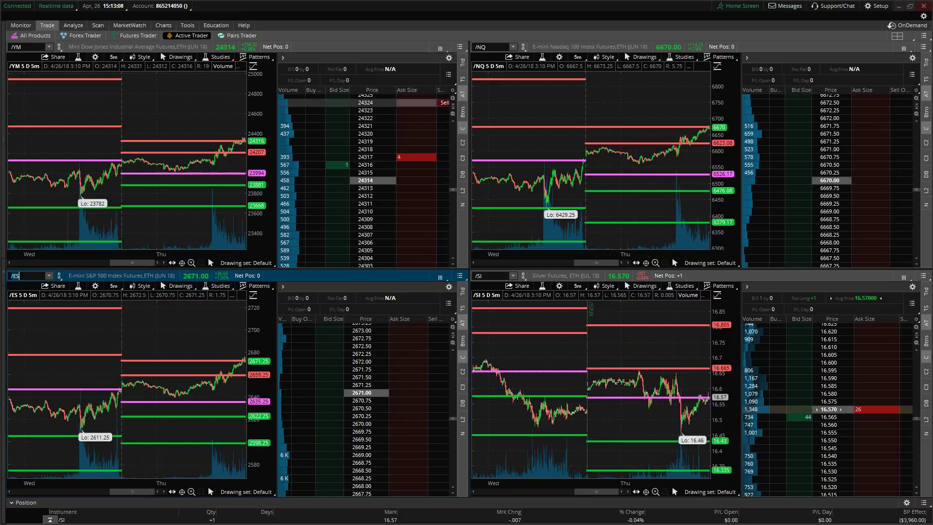
- Replace the remaining silver chart beneath /NQ with /RTY
{"action": "left_click", "coordinate": [489, 274]}
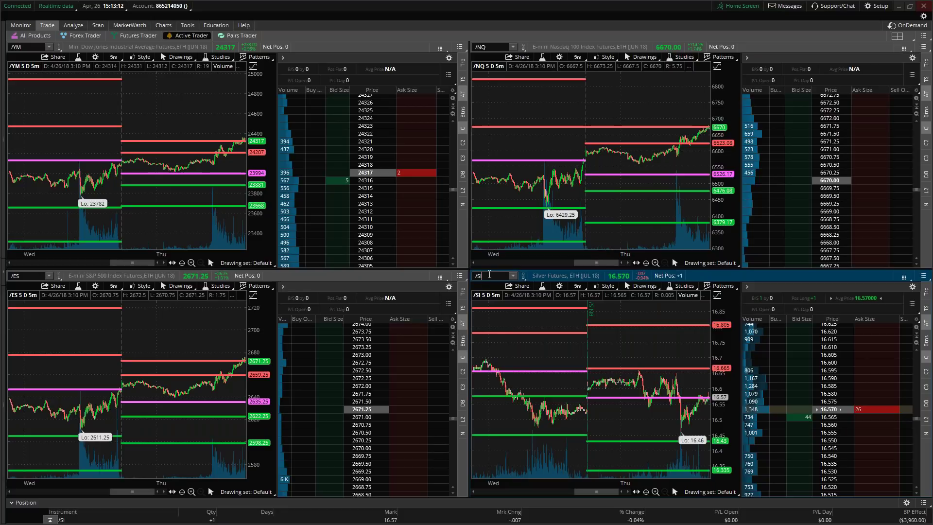
{"action": "type", "text": "/"}
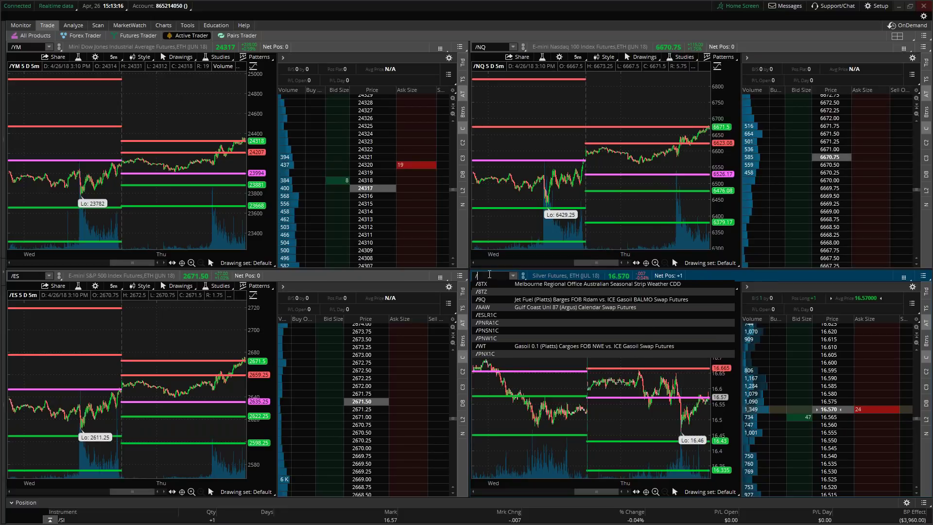
{"action": "type", "text": "RTY"}
{"action": "key", "text": "Return"}
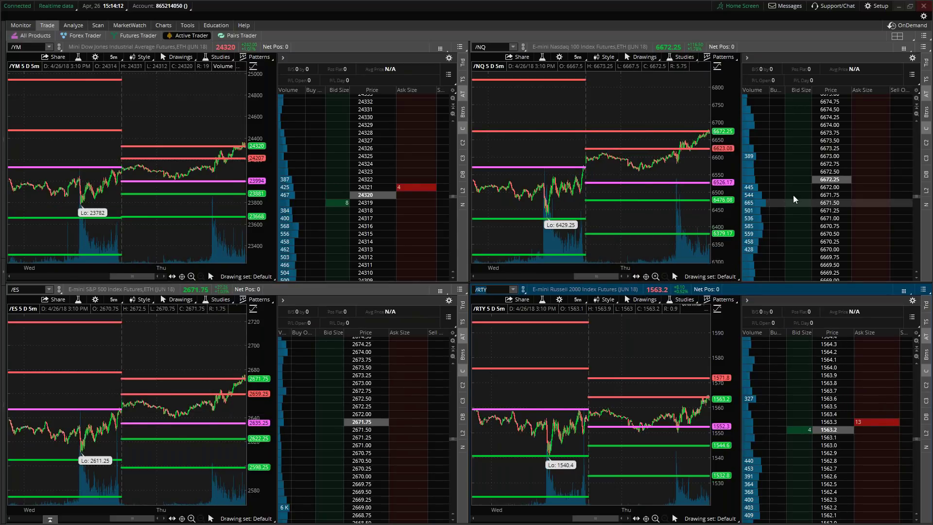
- Sell one /NQ contract short at 6672.25 and add a second one-contract sell limit order at 6675.25
{"action": "left_click", "coordinate": [857, 180]}
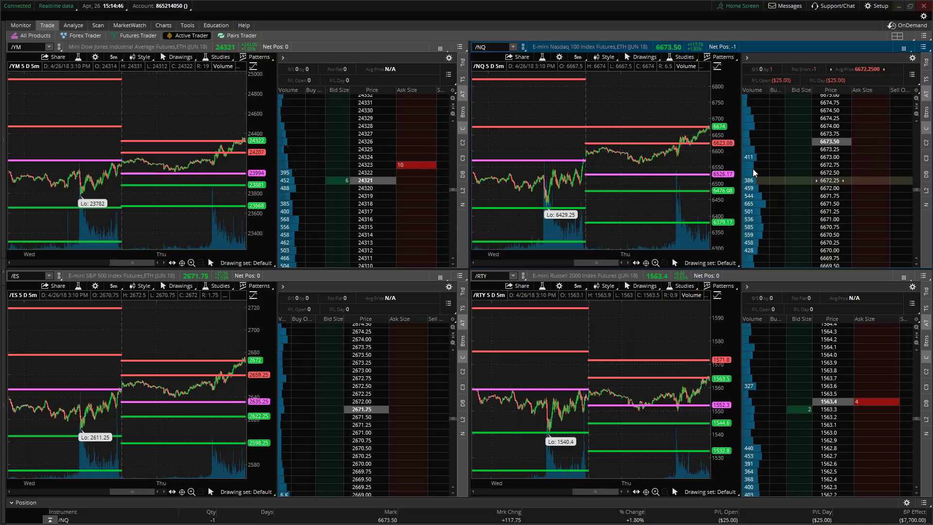
{"action": "scroll", "coordinate": [879, 154], "scroll_direction": "up", "scroll_amount": 2}
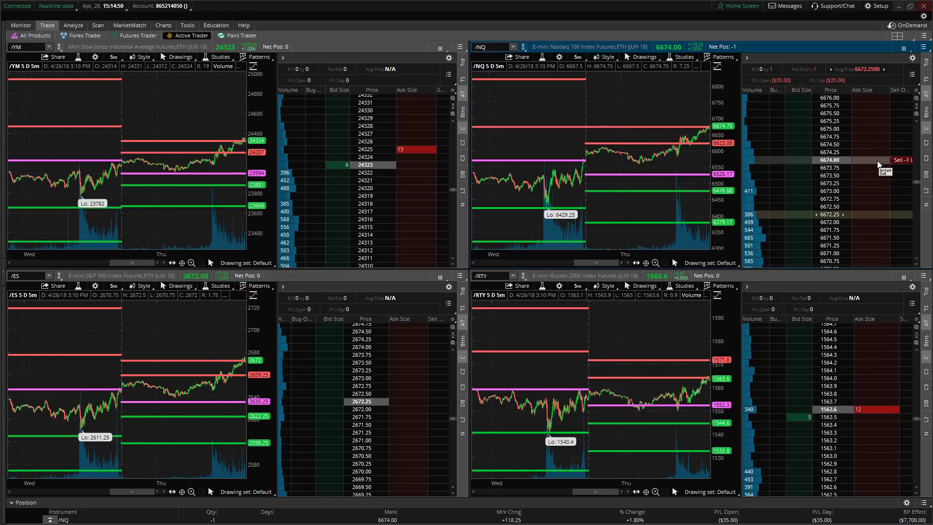
{"action": "scroll", "coordinate": [870, 156], "scroll_direction": "up", "scroll_amount": 1}
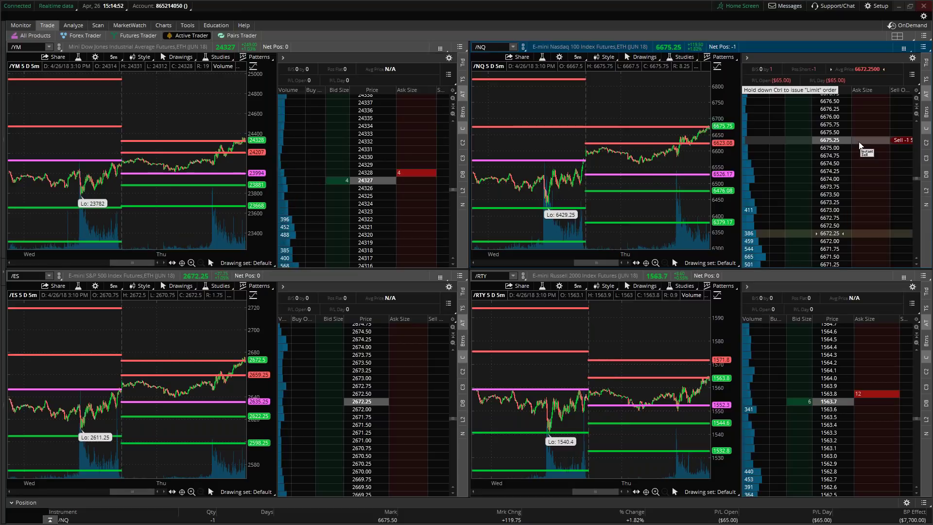
{"action": "scroll", "coordinate": [861, 145], "scroll_direction": "up", "scroll_amount": 2}
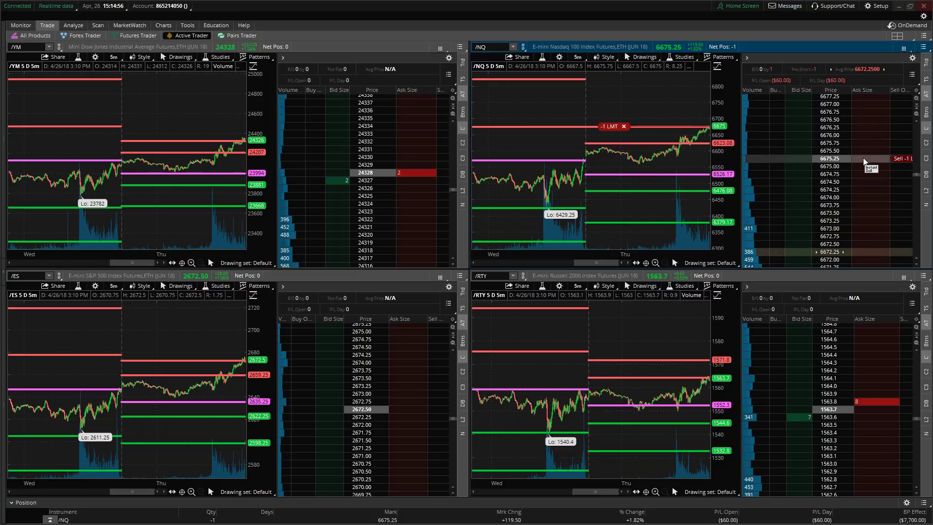
{"action": "left_click", "coordinate": [864, 161]}
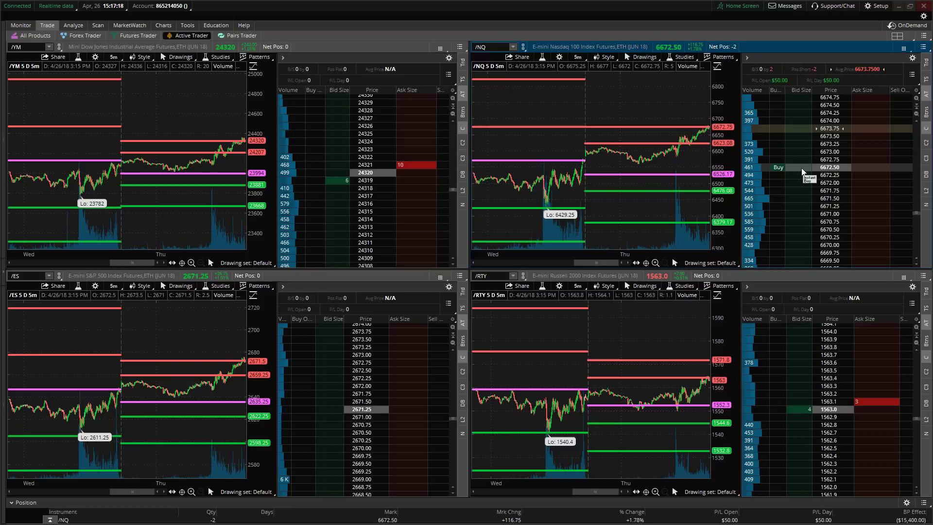
- Place and cancel a one-contract /NQ buy limit order at 6672.50, and buy back one contract at that same price
{"action": "left_click", "coordinate": [802, 188]}
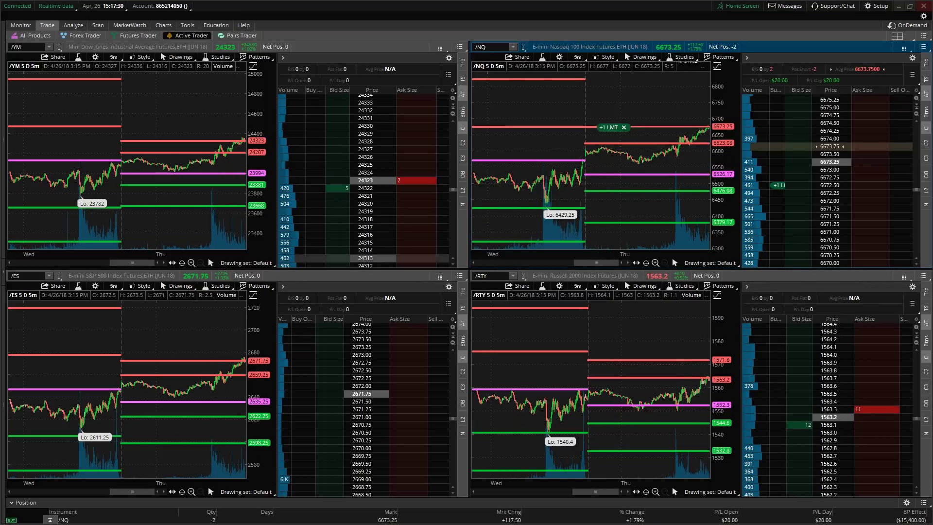
{"action": "left_click", "coordinate": [625, 129]}
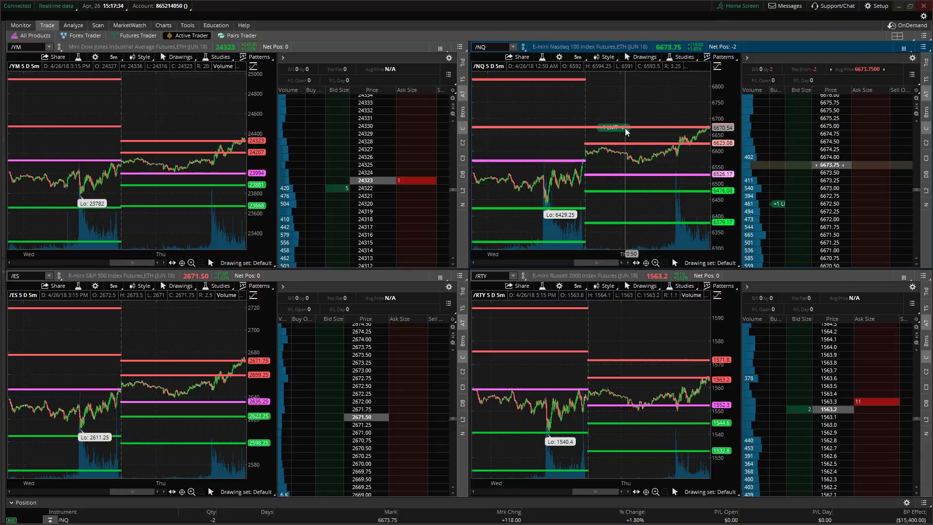
{"action": "scroll", "coordinate": [807, 173], "scroll_direction": "up", "scroll_amount": 3}
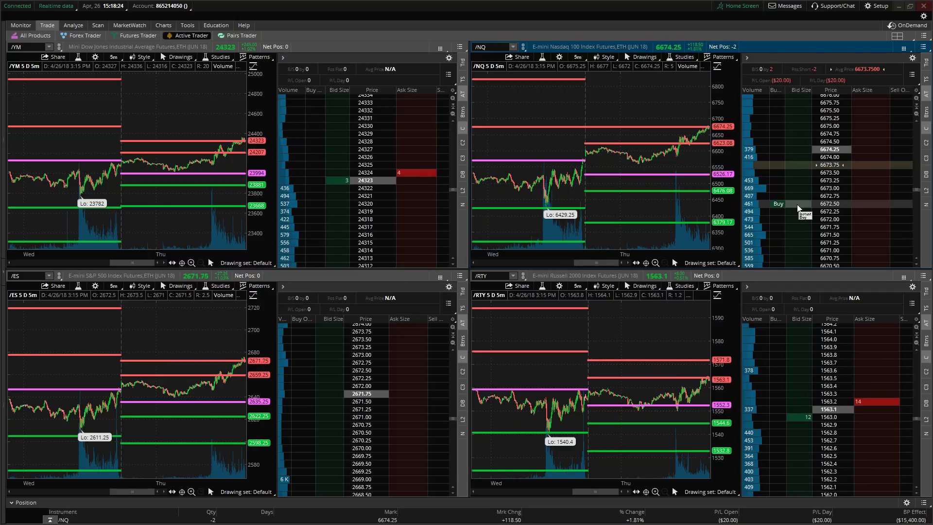
{"action": "scroll", "coordinate": [799, 208], "scroll_direction": "up", "scroll_amount": 3}
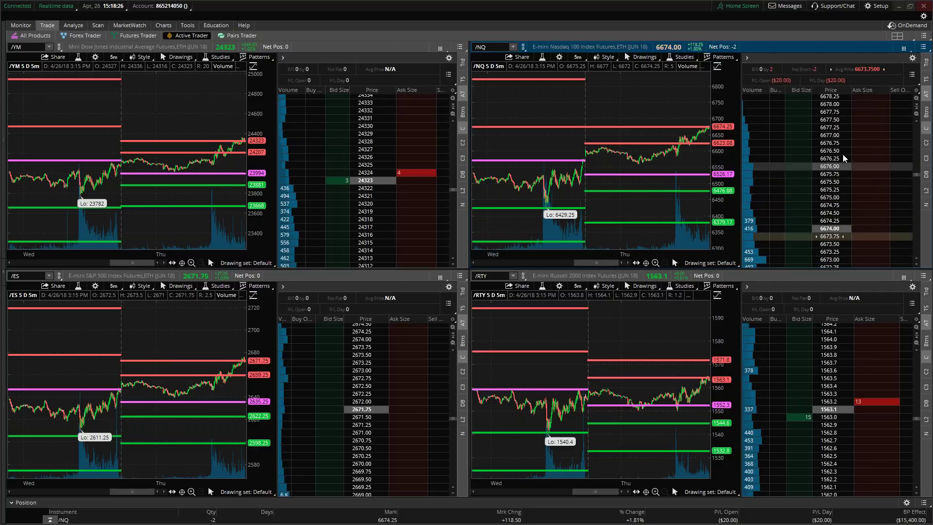
{"action": "scroll", "coordinate": [792, 246], "scroll_direction": "down", "scroll_amount": 3}
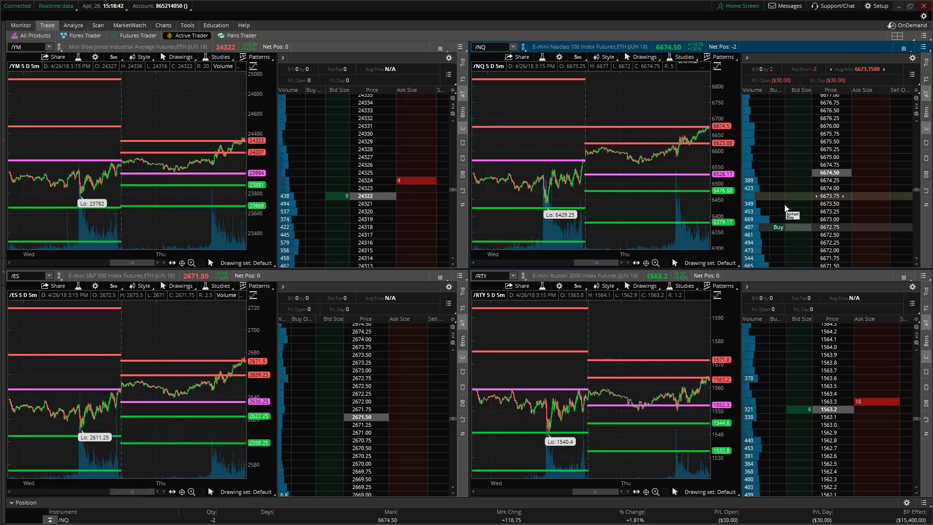
{"action": "scroll", "coordinate": [796, 225], "scroll_direction": "up", "scroll_amount": 3}
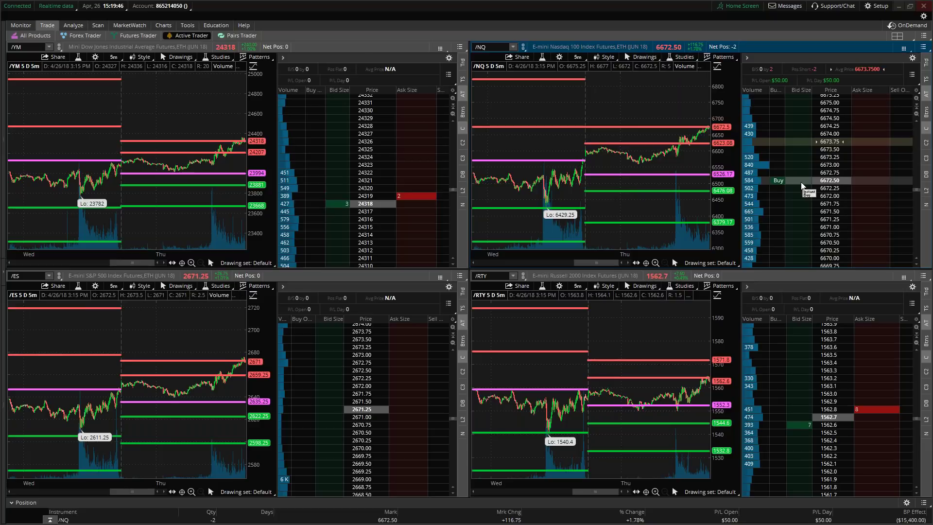
{"action": "left_click", "coordinate": [801, 185]}
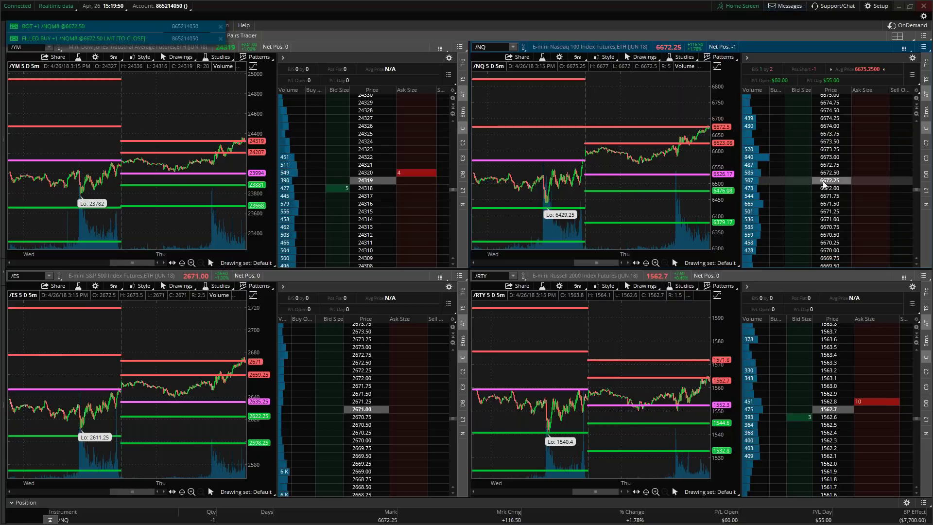
- Review the /NQ price ladder, buy back the remaining short contract to close the position, and look over the lower /YM price levels
{"action": "scroll", "coordinate": [833, 190], "scroll_direction": "up", "scroll_amount": 3}
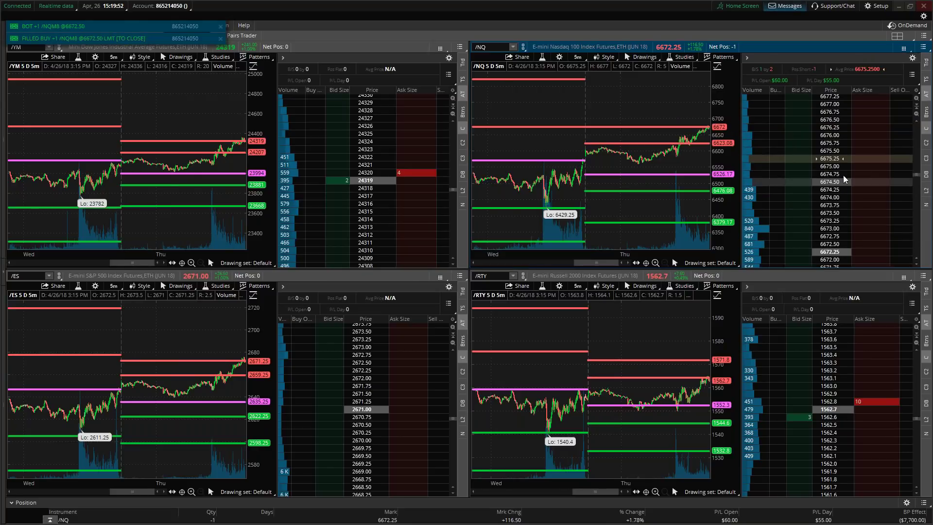
{"action": "left_click", "coordinate": [901, 112]}
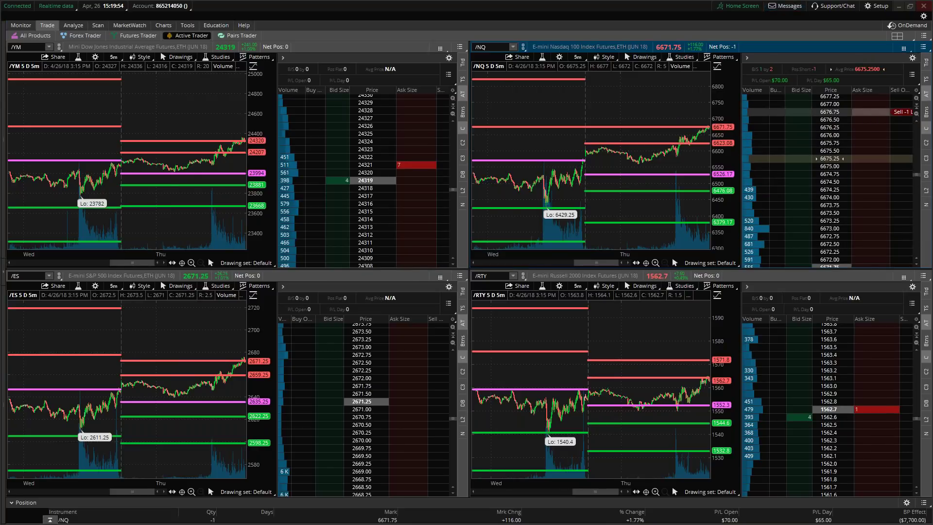
{"action": "left_click_drag", "start_coordinate": [902, 111], "coordinate": [856, 163]}
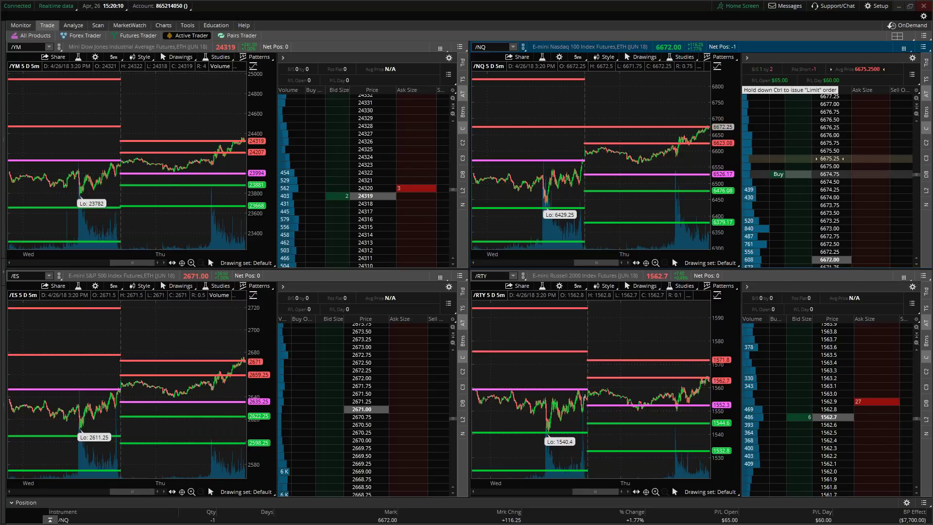
{"action": "scroll", "coordinate": [812, 170], "scroll_direction": "down", "scroll_amount": 3}
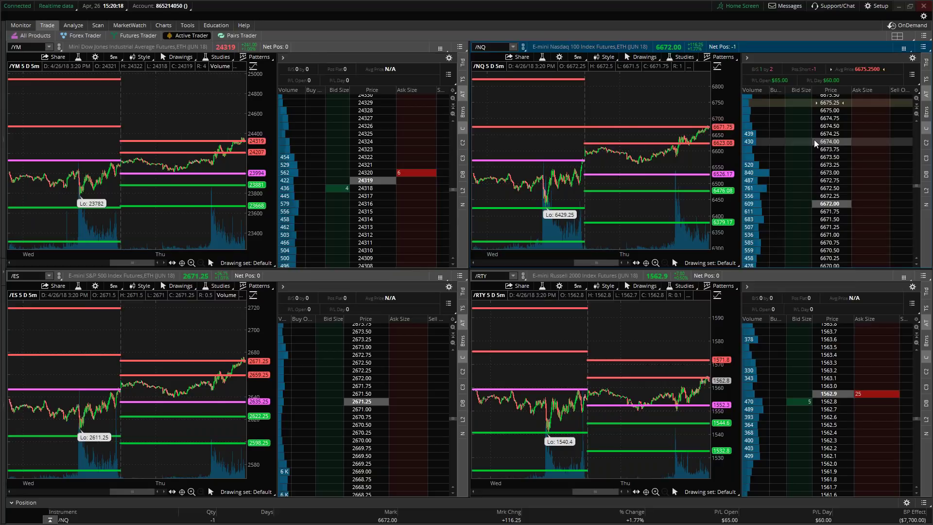
{"action": "scroll", "coordinate": [814, 140], "scroll_direction": "up", "scroll_amount": 2}
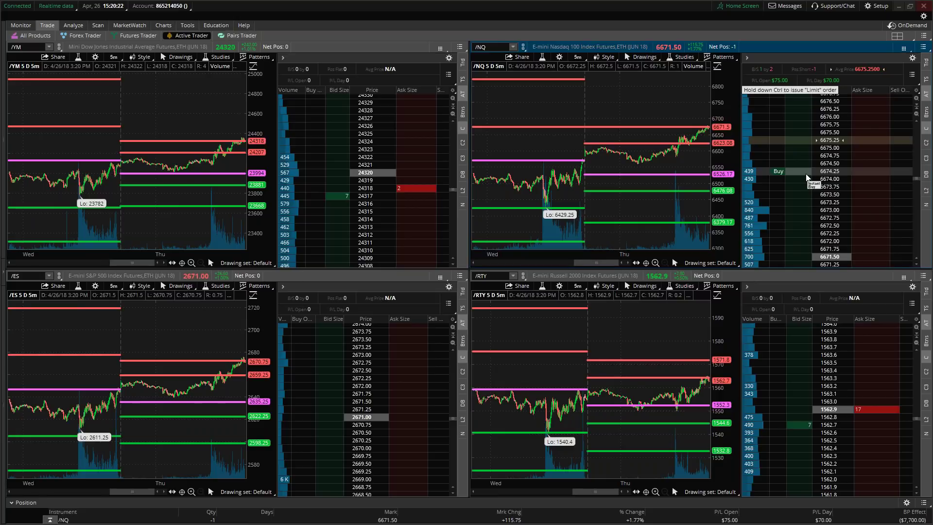
{"action": "scroll", "coordinate": [806, 170], "scroll_direction": "down", "scroll_amount": 2}
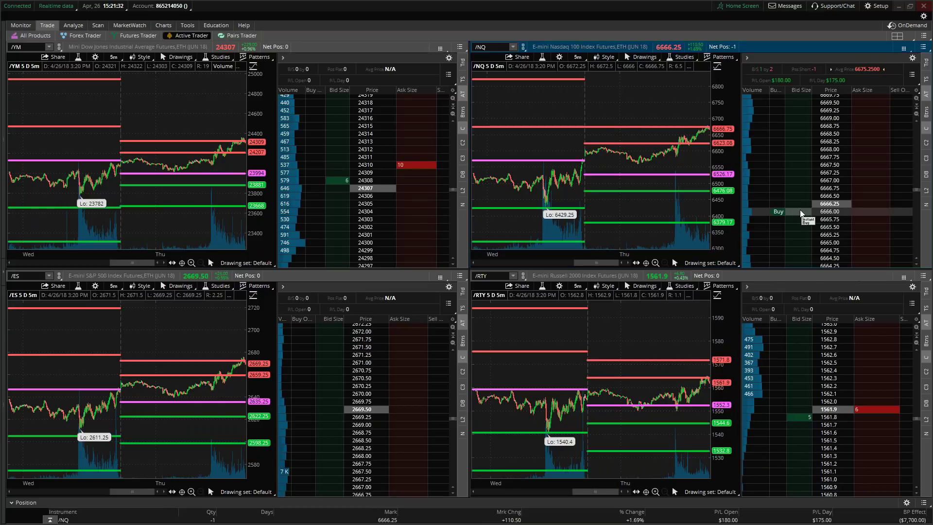
{"action": "left_click", "coordinate": [801, 184]}
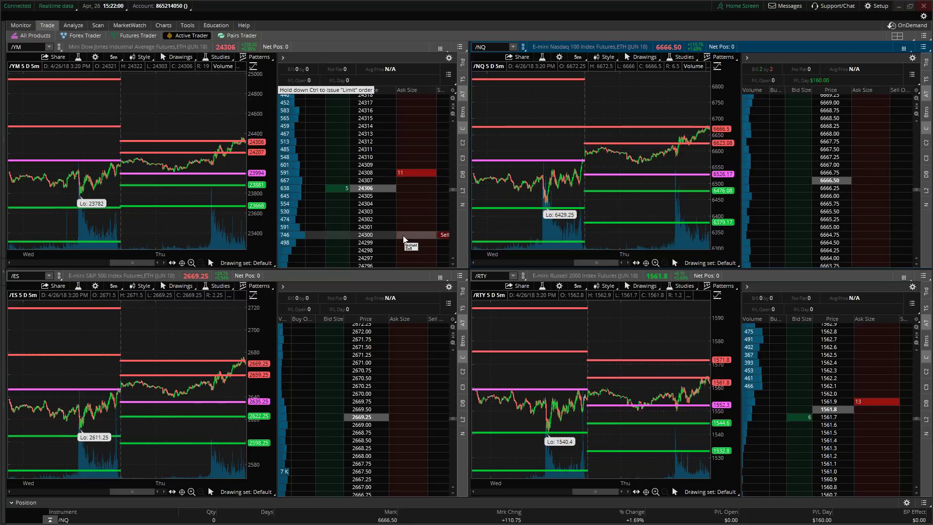
{"action": "scroll", "coordinate": [403, 238], "scroll_direction": "down", "scroll_amount": 3}
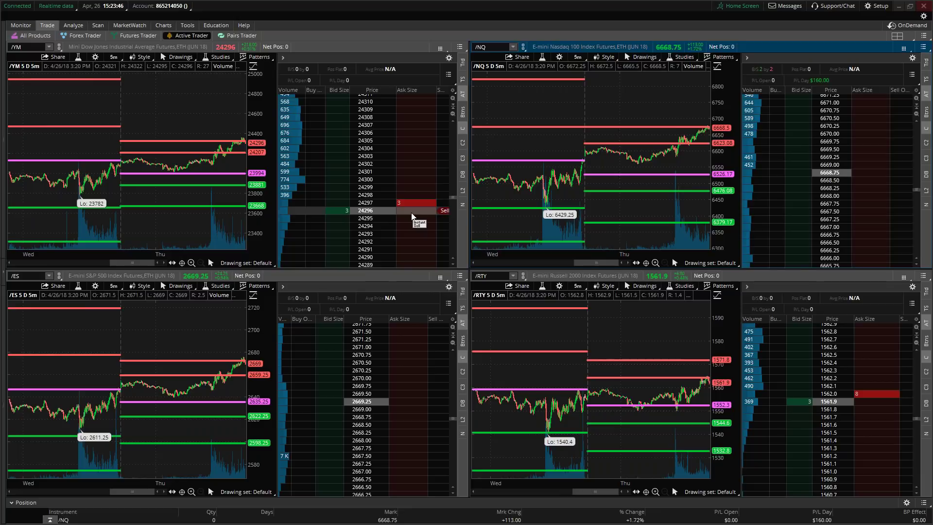
- Sell one /YM contract short at 24296 and buy it back to close the position
{"action": "left_click", "coordinate": [412, 213]}
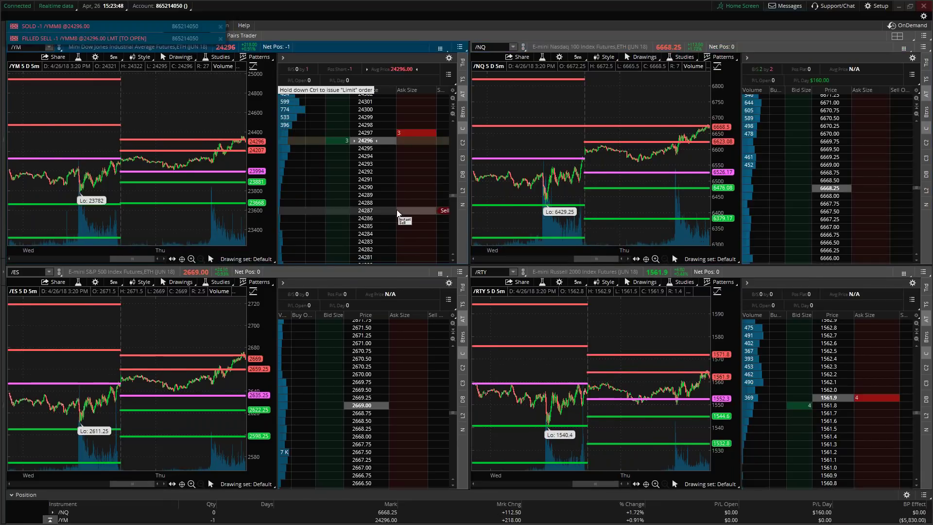
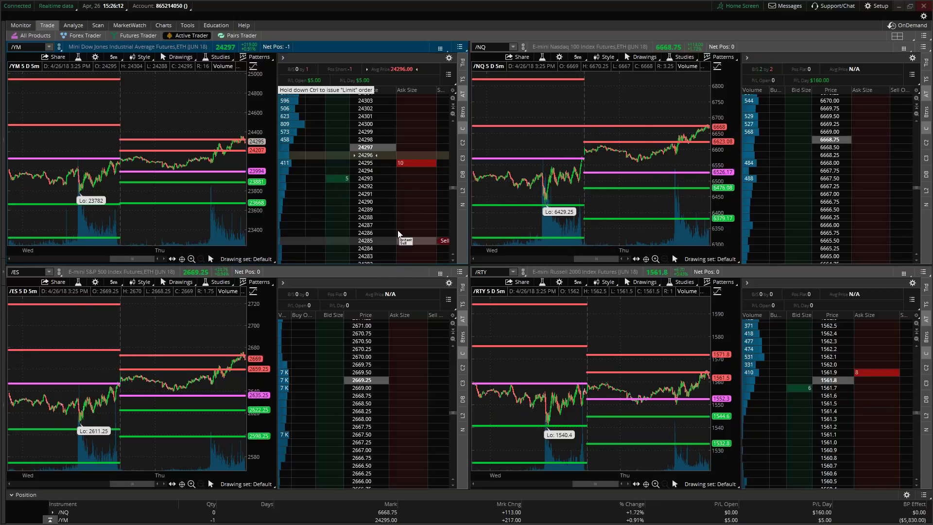
{"action": "left_click", "coordinate": [340, 164]}
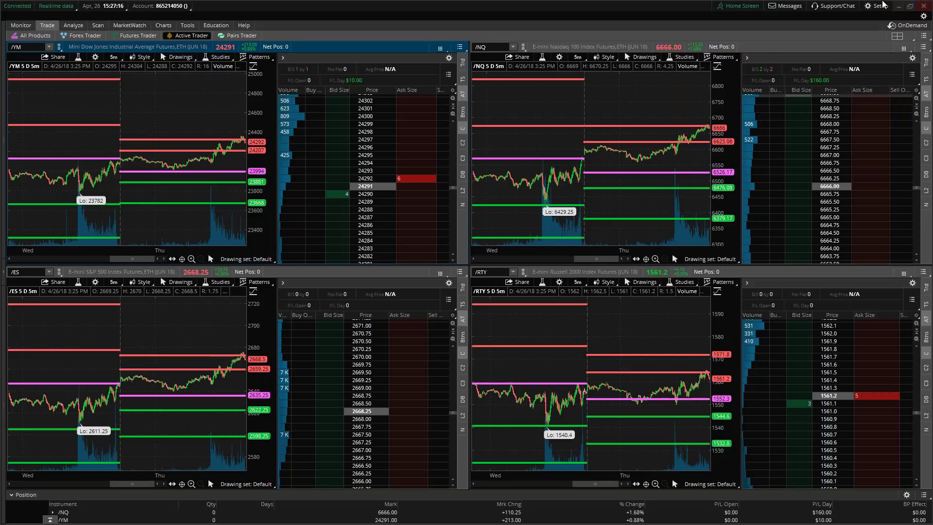
- Switch to the browser and look through the open webinar, petroleum, text-to-speech, SKT quote, Thrilling Thursday and Position Portfolio pages
{"action": "left_click", "coordinate": [899, 6]}
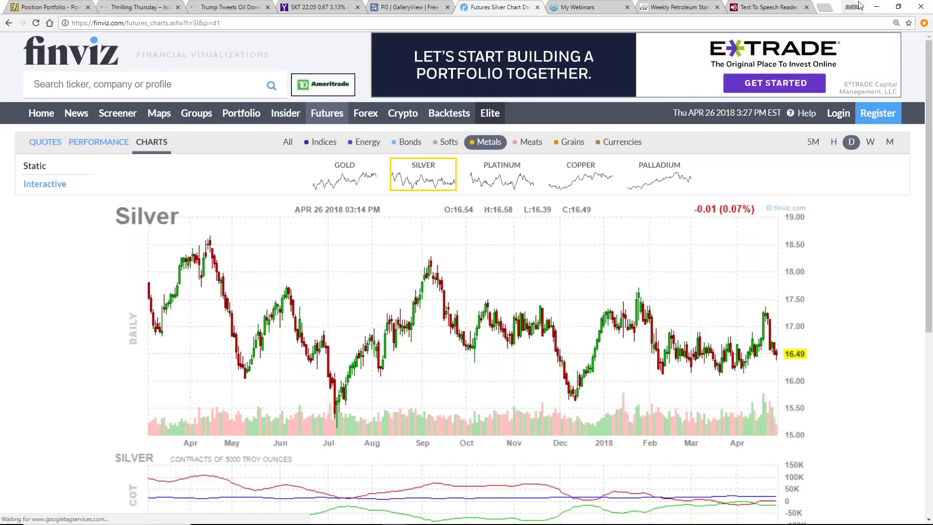
{"action": "left_click", "coordinate": [575, 8]}
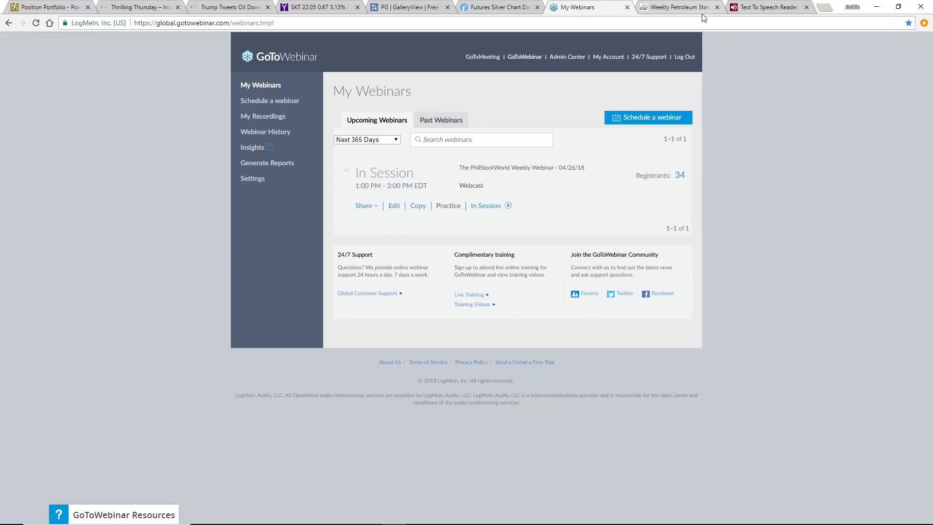
{"action": "left_click", "coordinate": [690, 6]}
{"action": "left_click", "coordinate": [768, 7]}
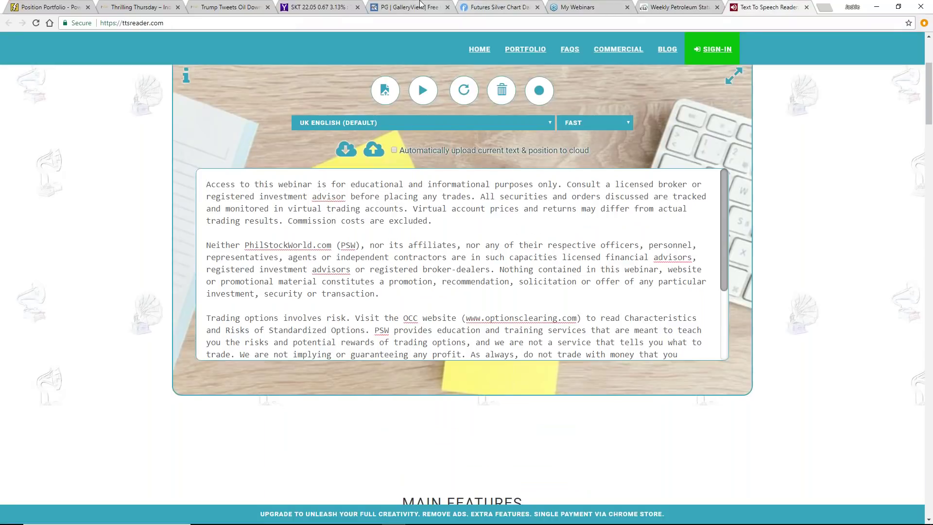
{"action": "left_click", "coordinate": [407, 8]}
{"action": "left_click", "coordinate": [313, 7]}
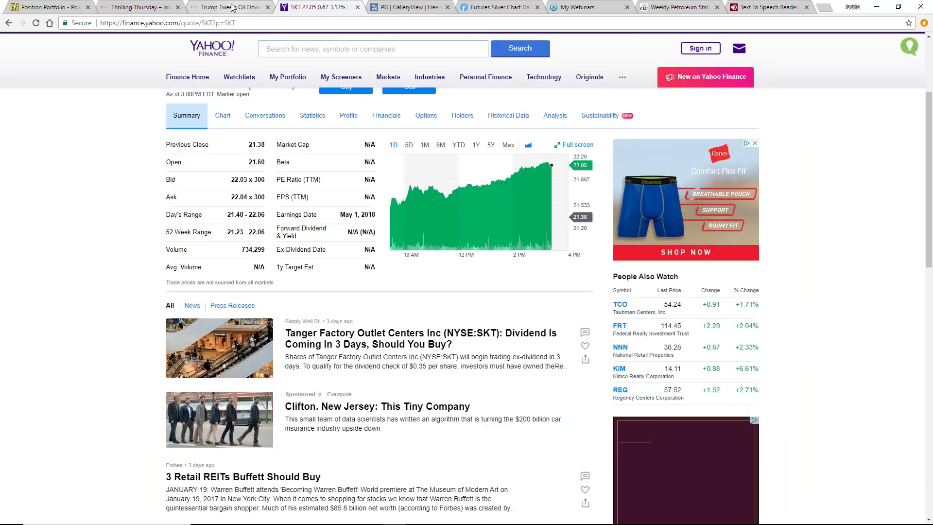
{"action": "left_click", "coordinate": [140, 7]}
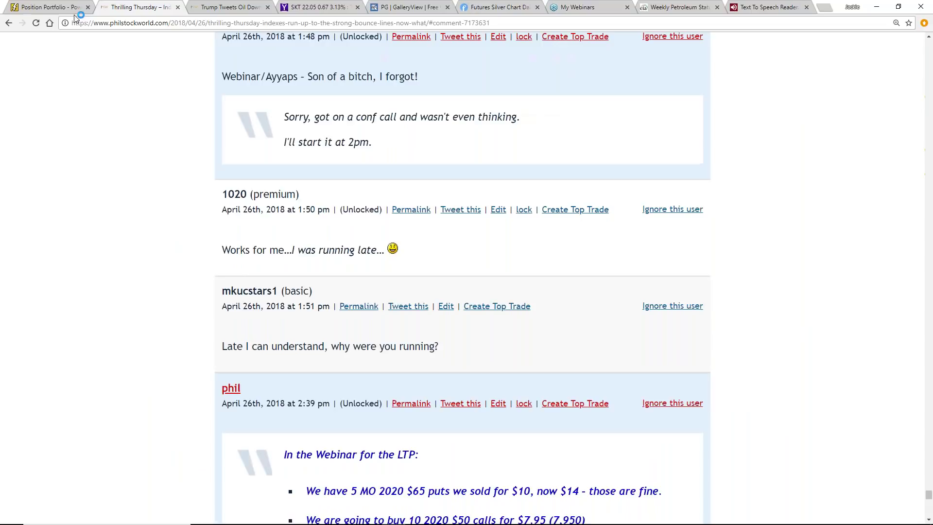
{"action": "left_click", "coordinate": [58, 14]}
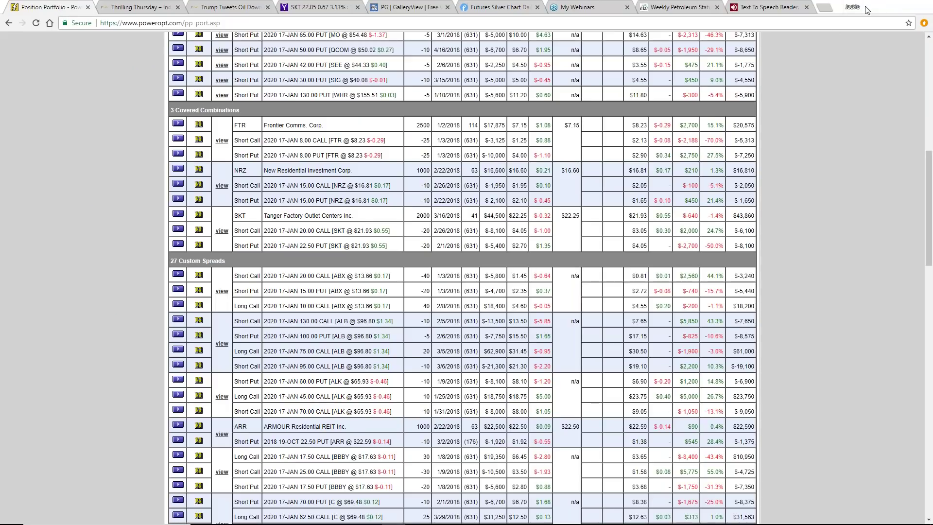
- Dismiss the Apple Software Update window on the desktop and return to the thinkorswim futures charts
{"action": "left_click", "coordinate": [873, 7]}
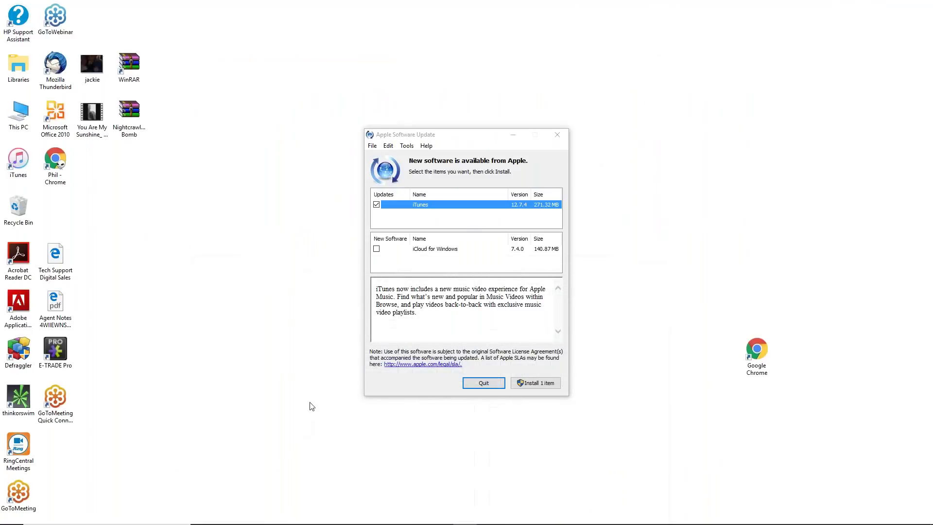
{"action": "left_click", "coordinate": [557, 135]}
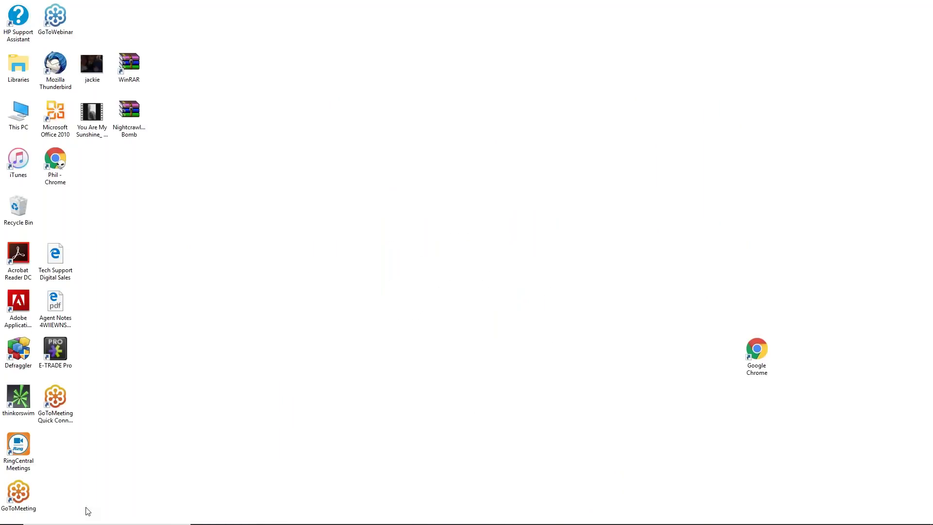
{"action": "mouse_move", "coordinate": [39, 521]}
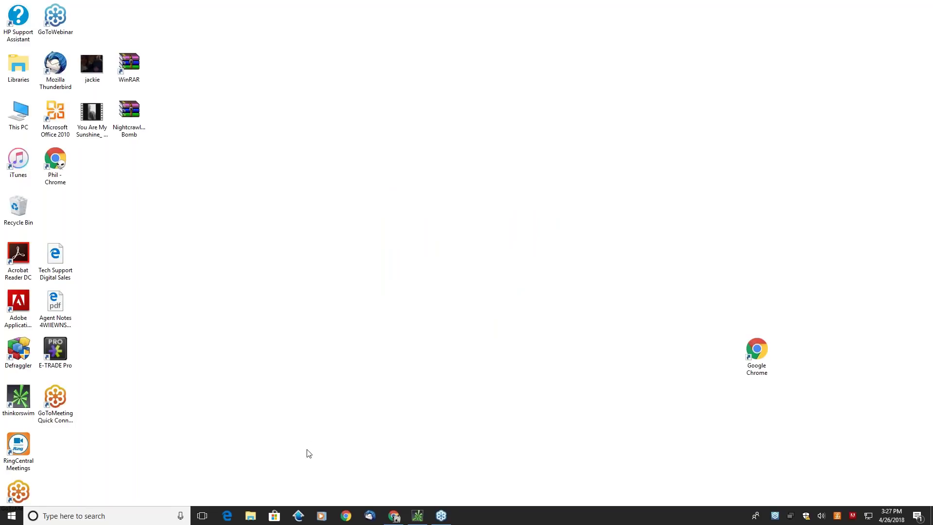
{"action": "left_click", "coordinate": [394, 516]}
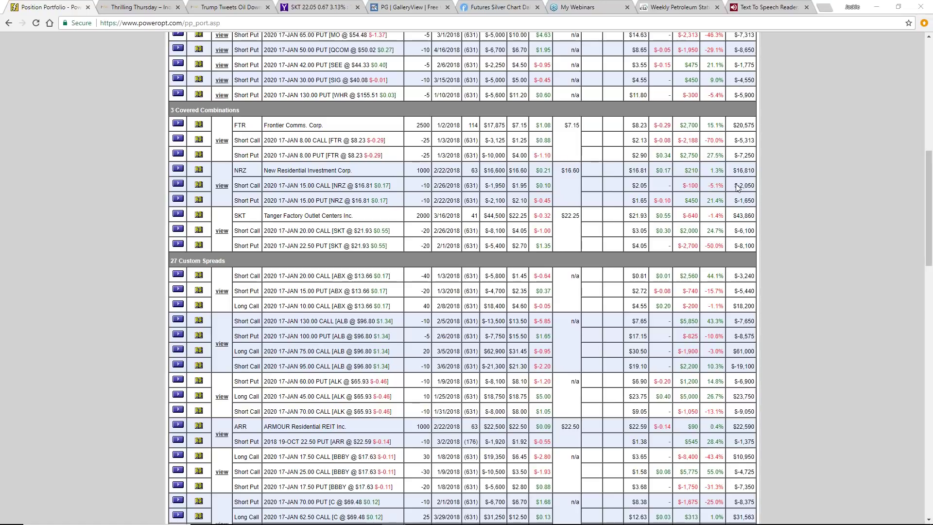
{"action": "mouse_move", "coordinate": [687, 515]}
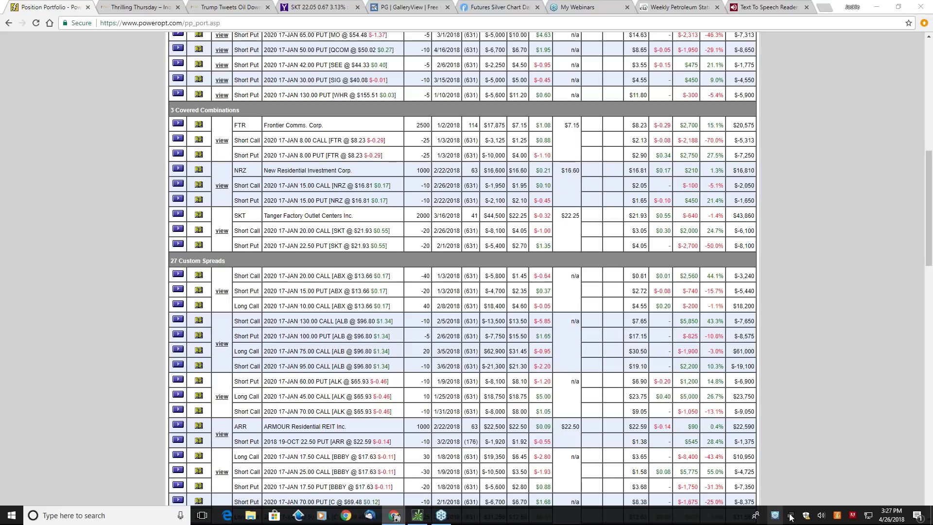
{"action": "left_click", "coordinate": [417, 516]}
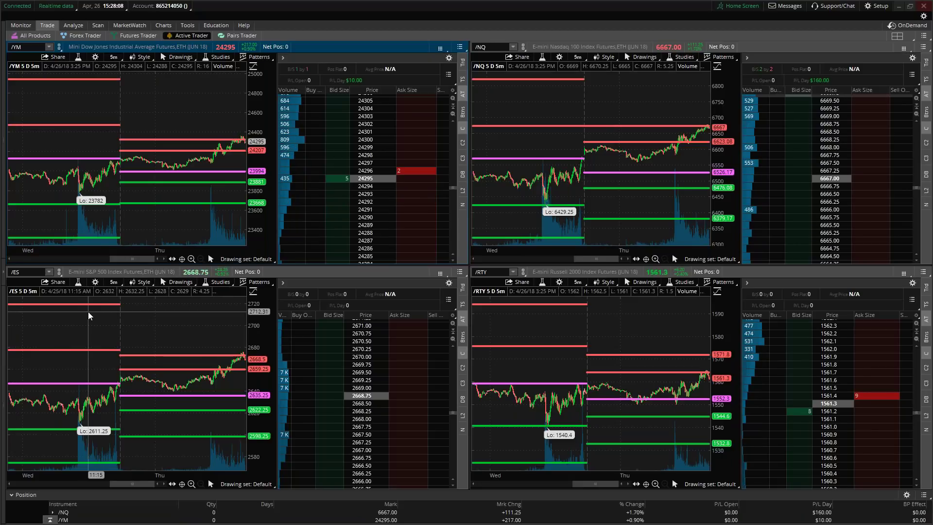
- Load silver futures /SI in place of the /ES chart to check the open silver position
{"action": "left_click", "coordinate": [29, 270]}
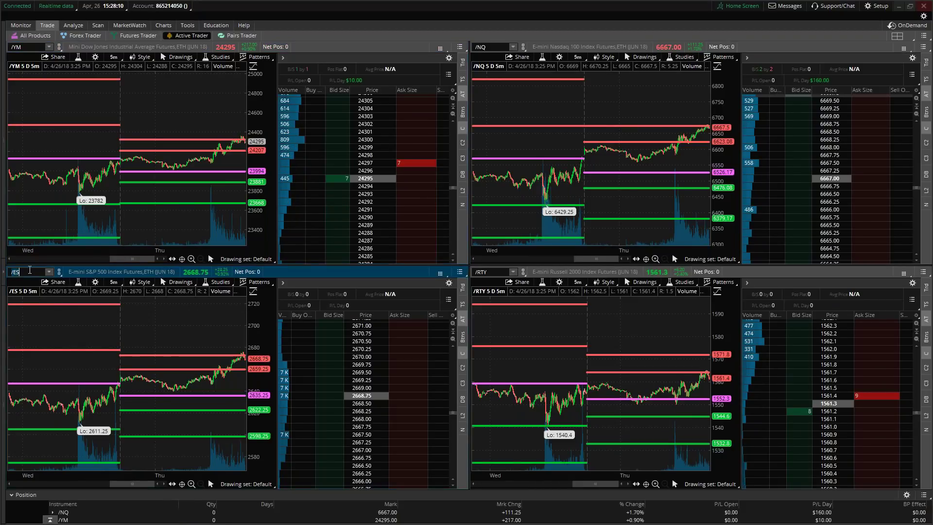
{"action": "key", "text": "BackSpace"}
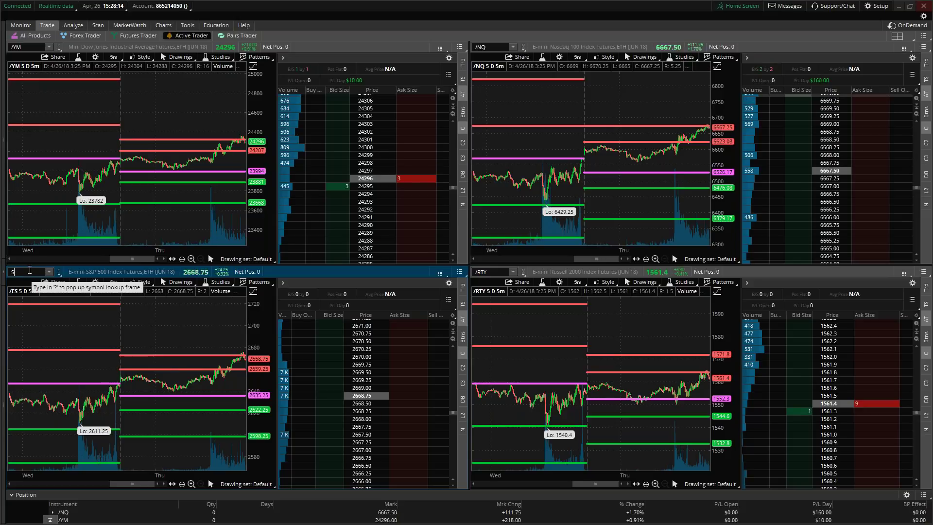
{"action": "type", "text": "SI"}
{"action": "key", "text": "Return"}
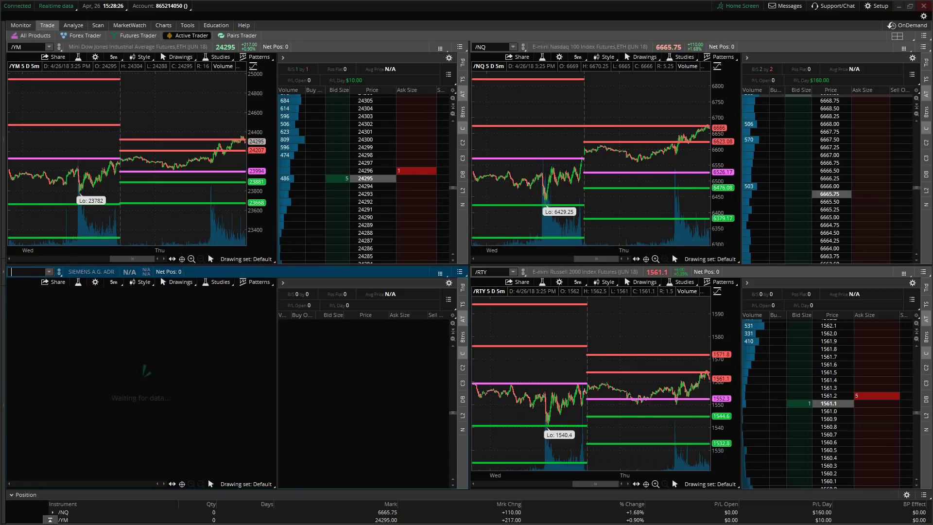
{"action": "type", "text": "/SI"}
{"action": "key", "text": "Return"}
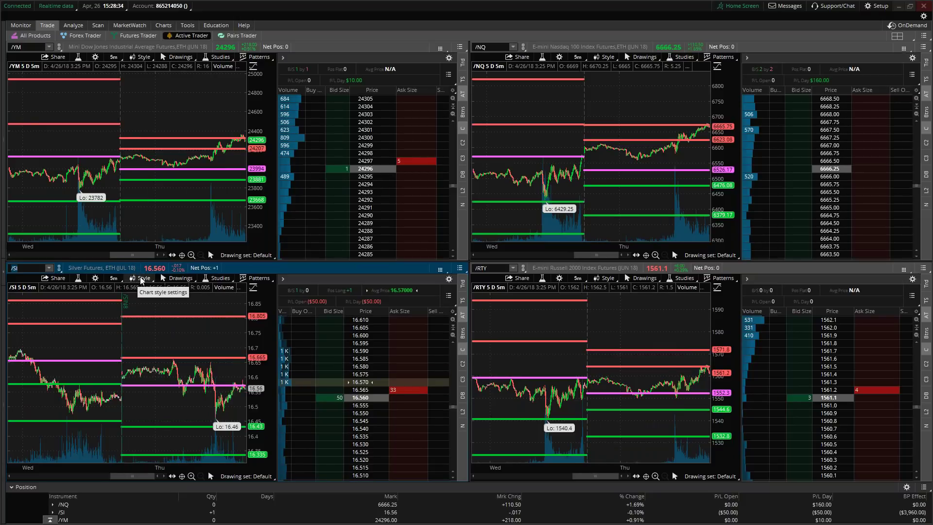
- Switch the /SI chart and price ladder back to /ES
{"action": "left_click", "coordinate": [31, 267]}
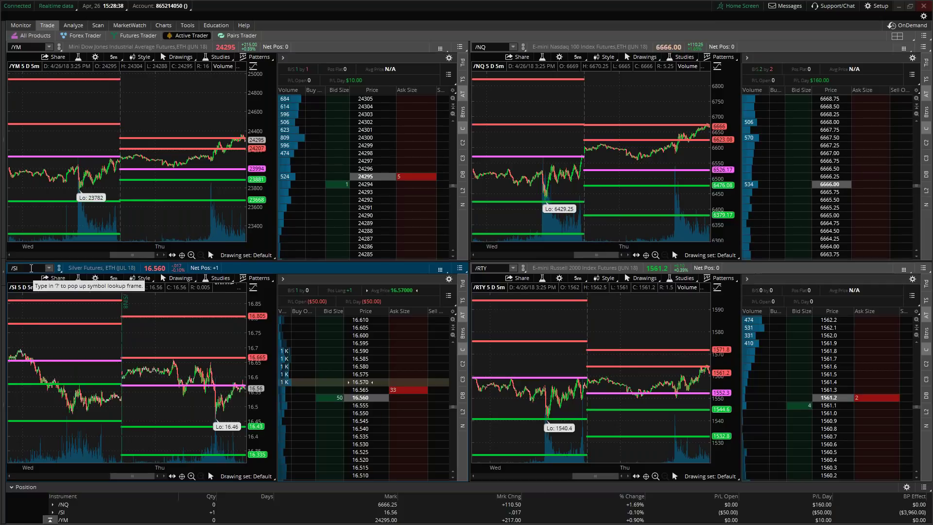
{"action": "type", "text": "/ES"}
{"action": "key", "text": "Return"}
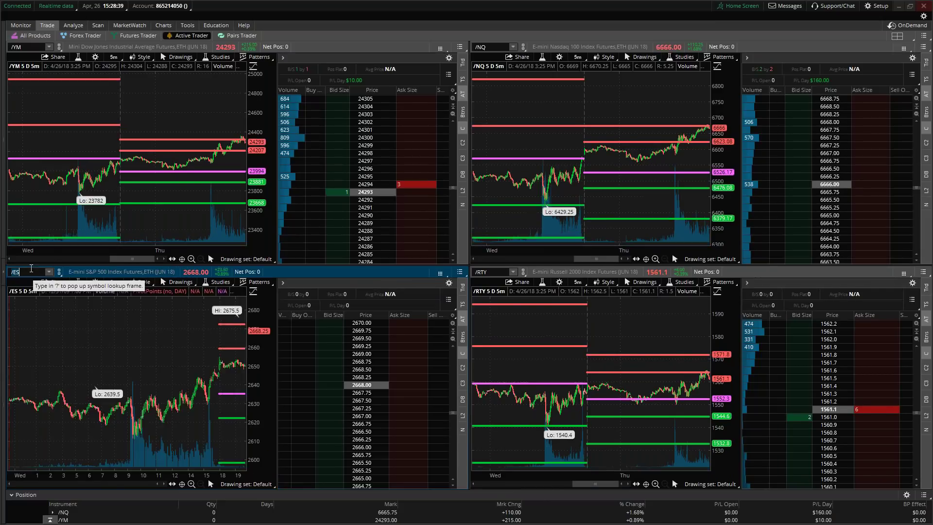